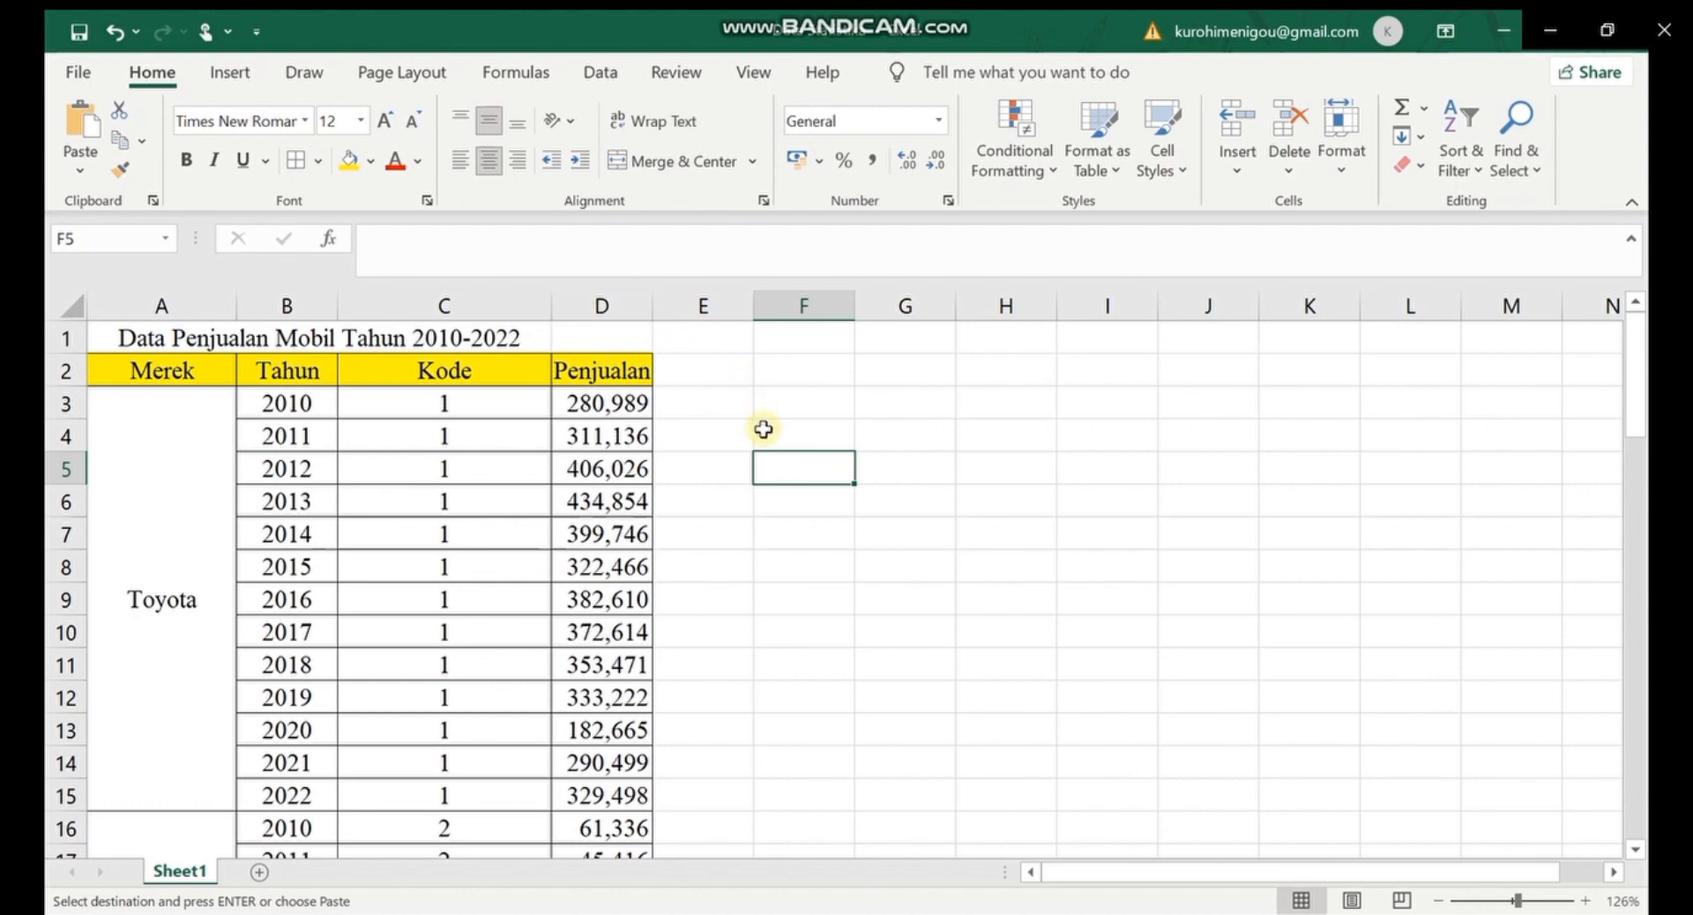
Copy the Kode and Penjualan columns with their headers and all data rows, C2:D67
{"action": "left_click", "coordinate": [450, 370]}
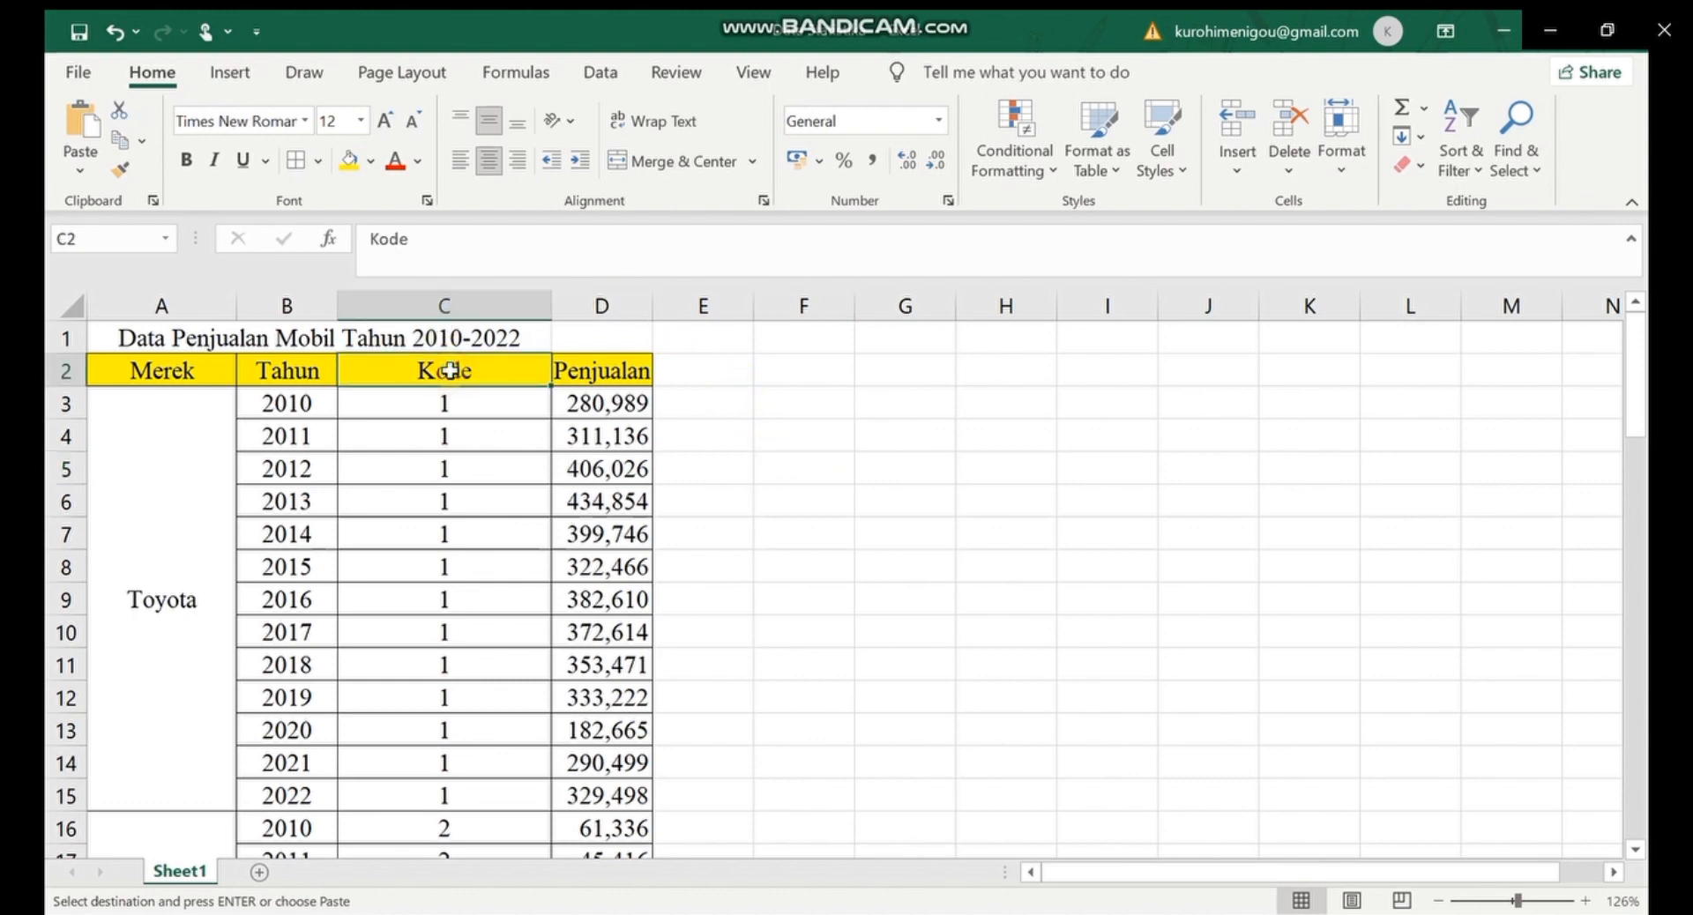
{"action": "key", "text": "ctrl+shift+Right"}
{"action": "key", "text": "ctrl+shift+Down"}
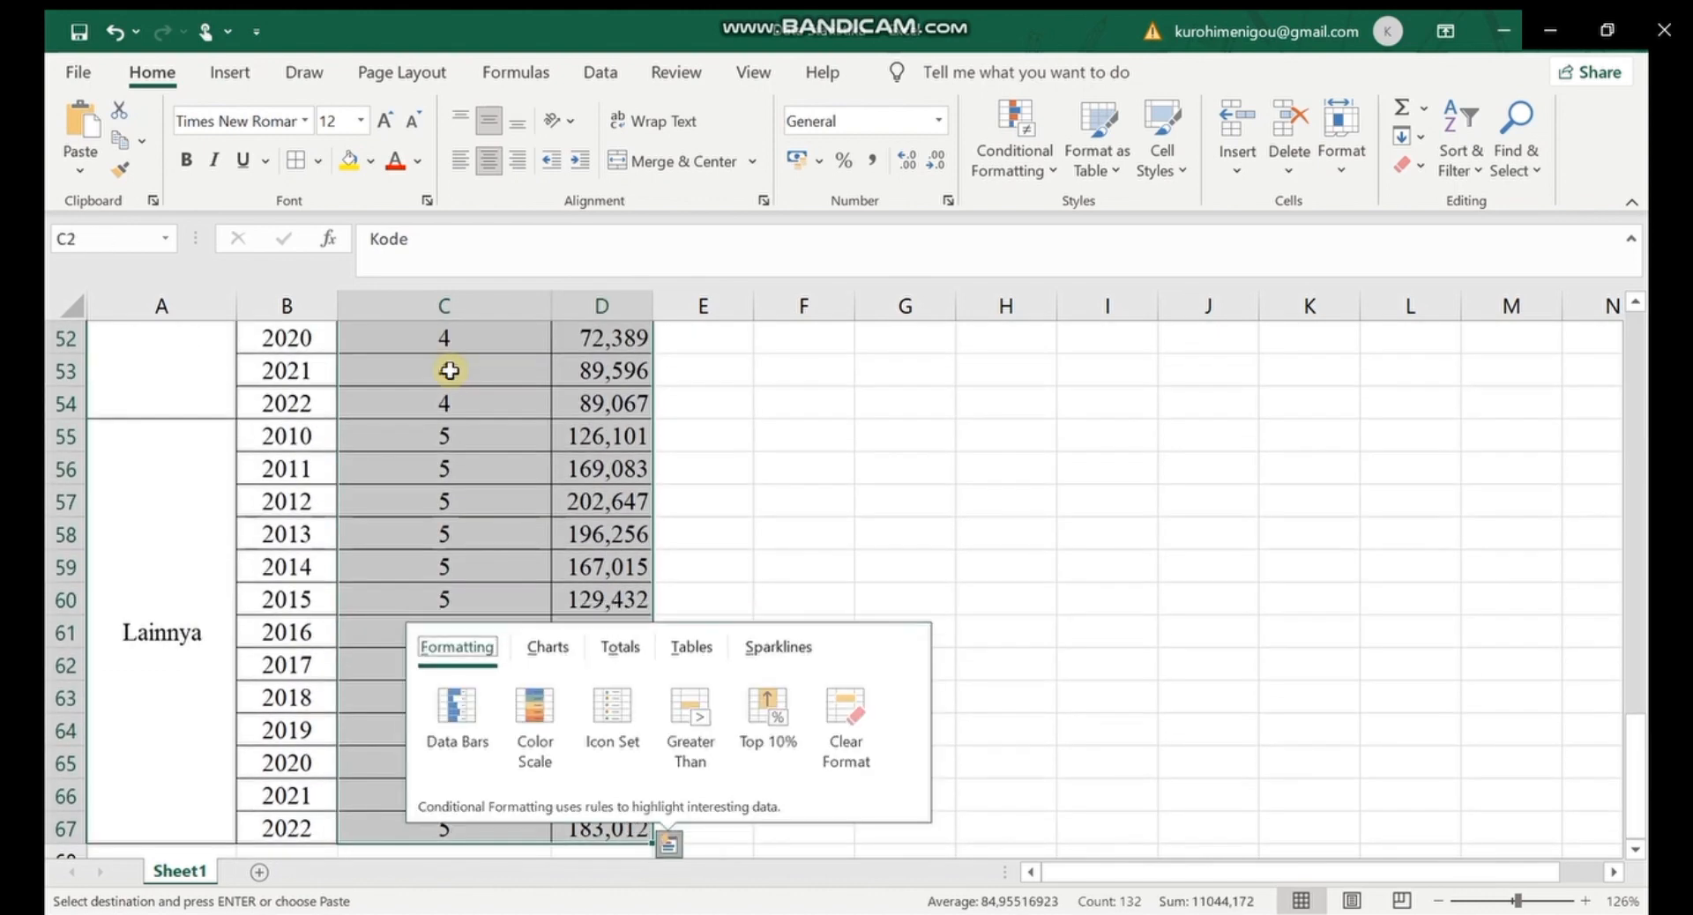
{"action": "right_click", "coordinate": [450, 370]}
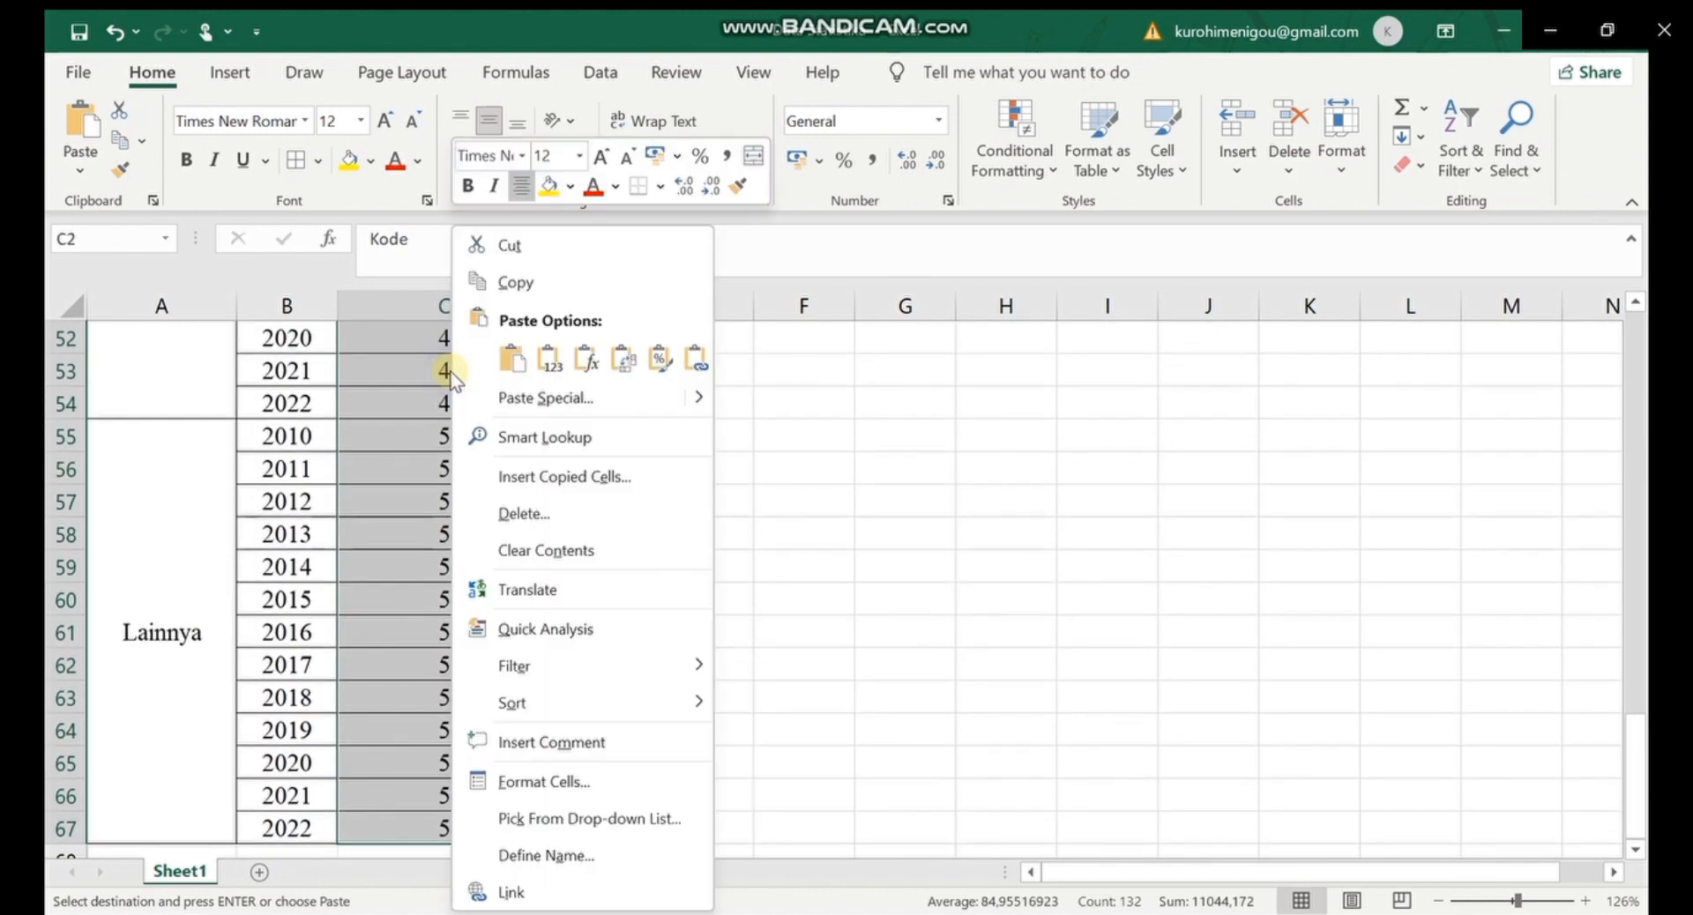
{"action": "left_click", "coordinate": [525, 283]}
{"action": "scroll", "coordinate": [529, 289], "scroll_direction": "up", "scroll_amount": 17}
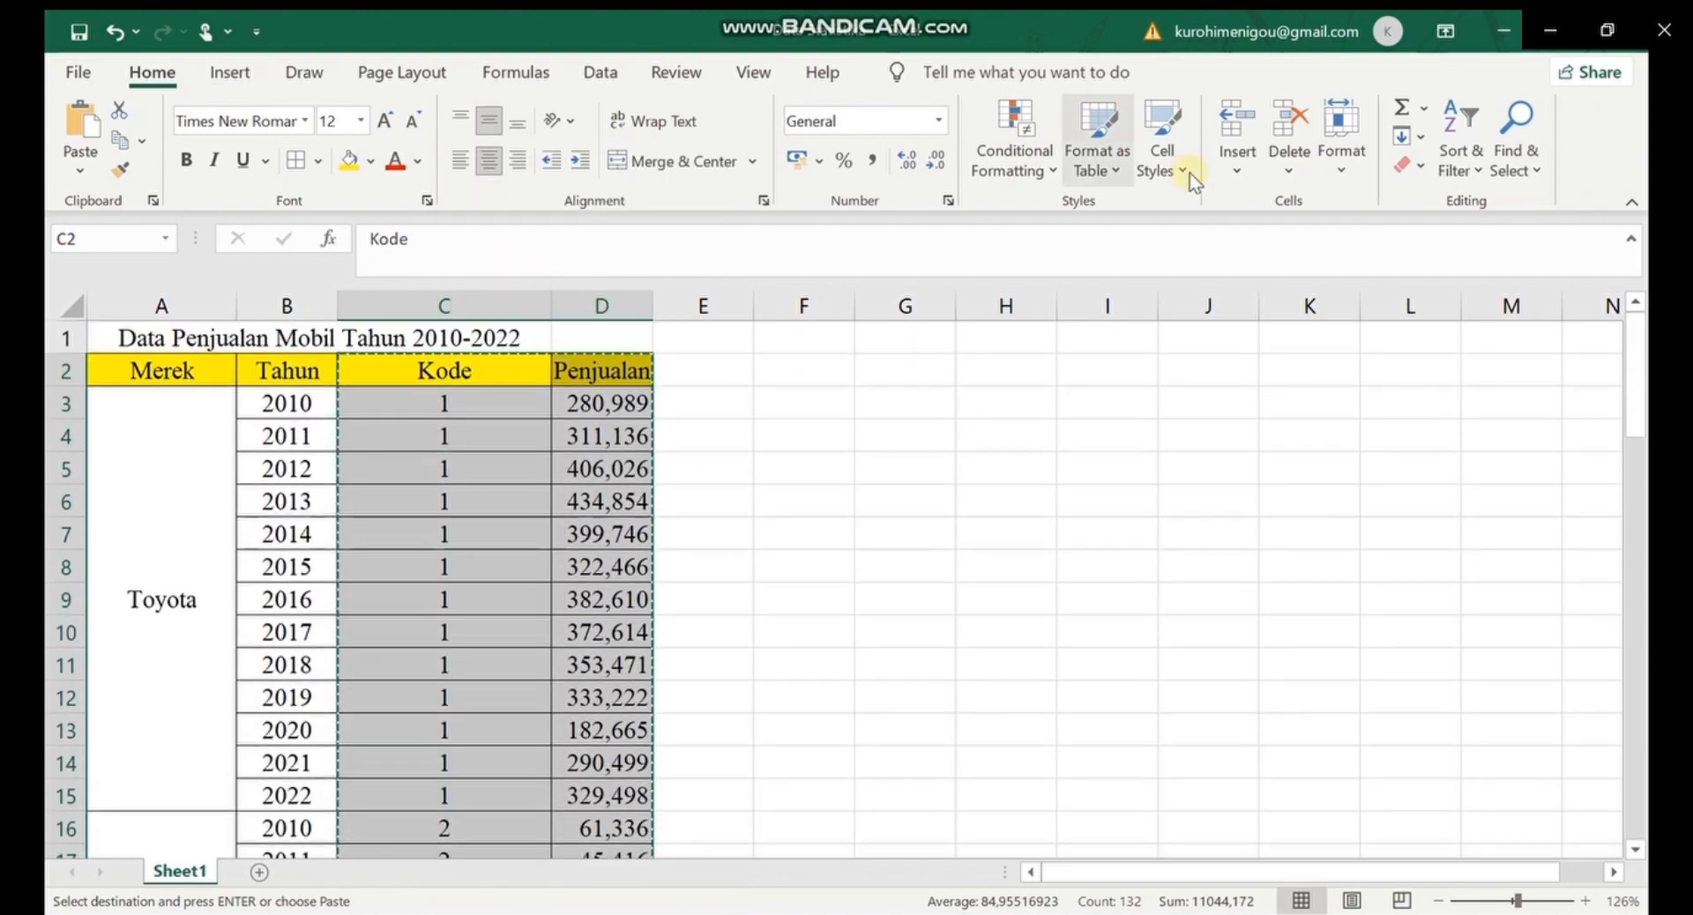
Switch to IBM SPSS Statistics by launching it from the desktop, and dismiss its welcome dialog
{"action": "left_click", "coordinate": [1508, 24]}
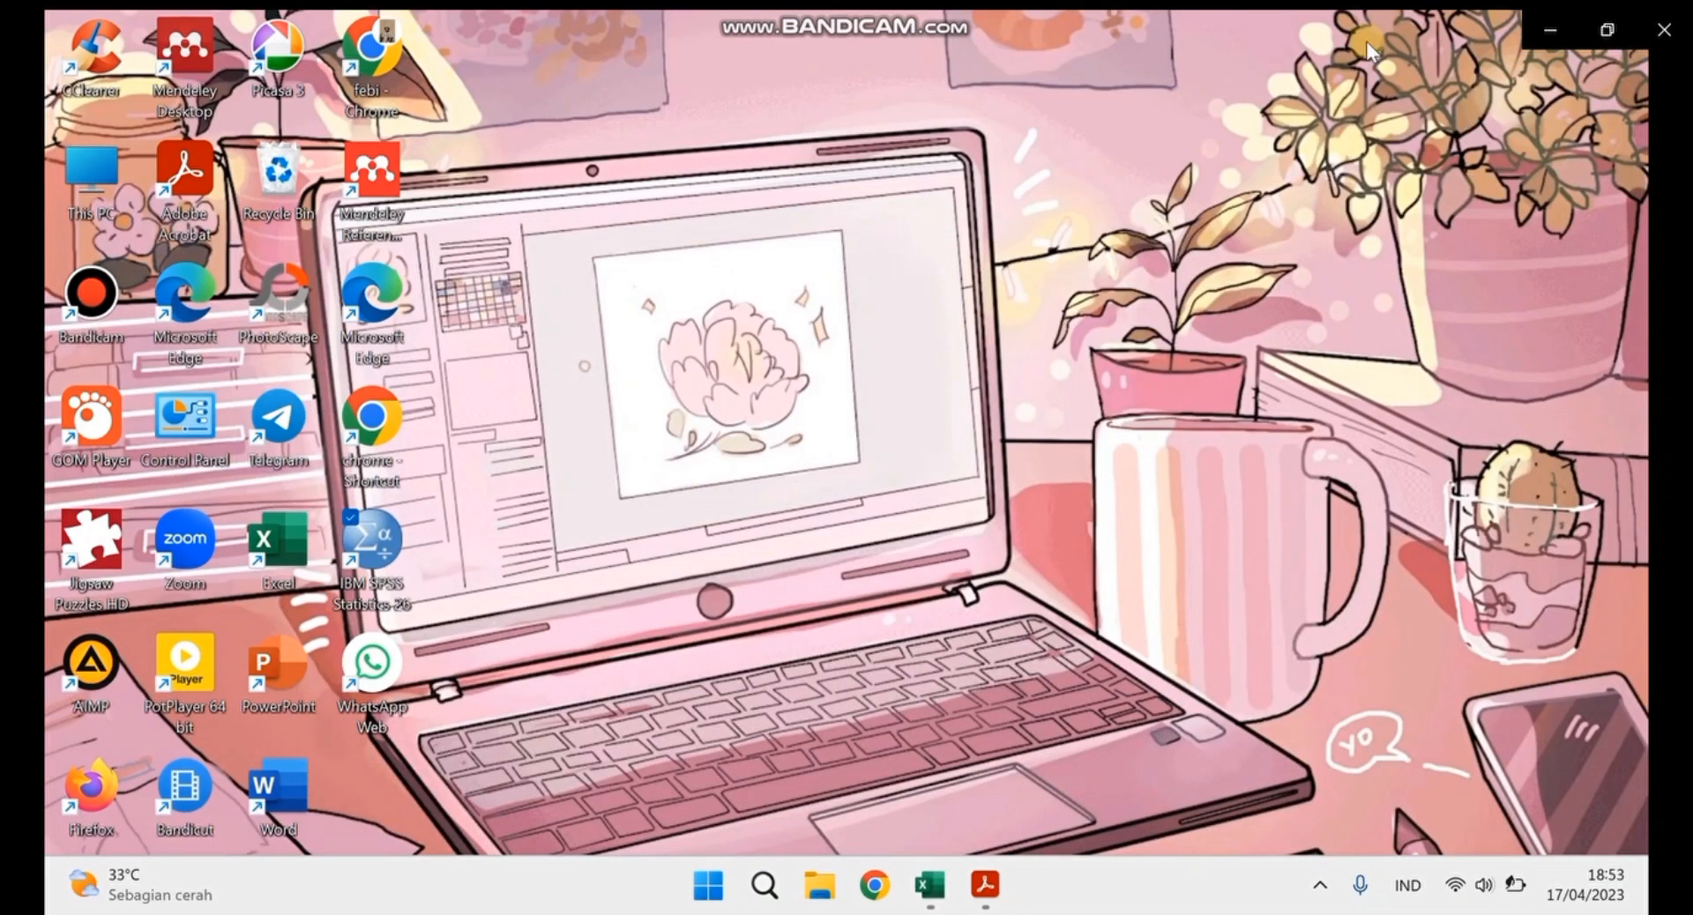
{"action": "double_click", "coordinate": [380, 551]}
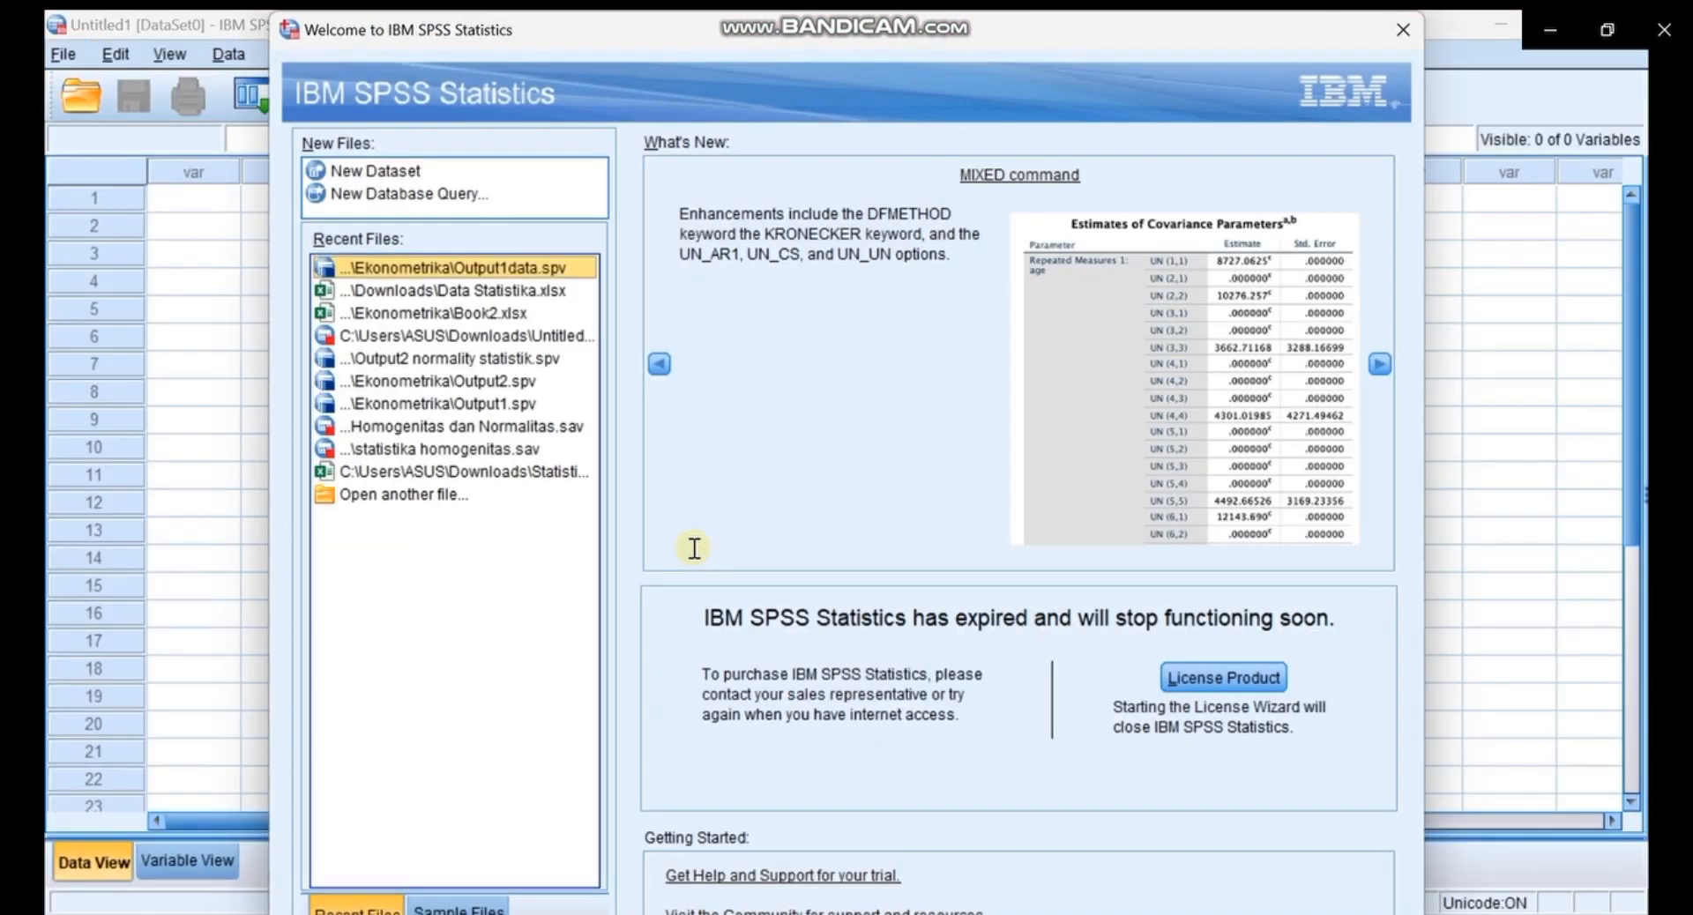
{"action": "left_click", "coordinate": [1403, 30]}
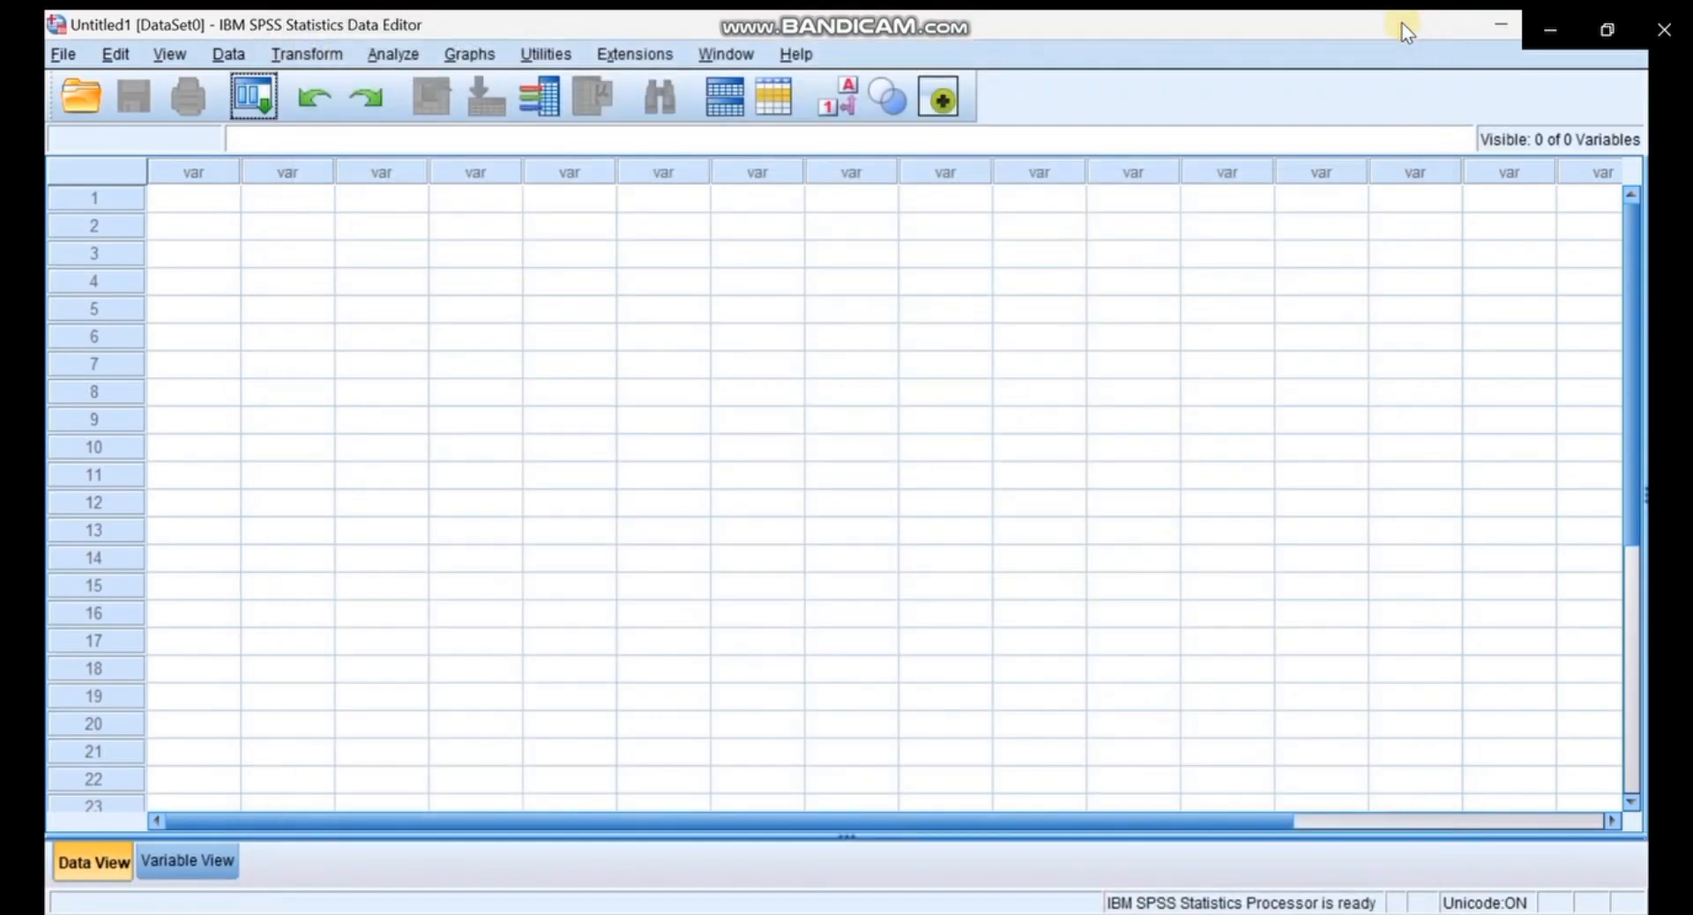
Paste the copied data with variable names into the empty dataset, starting at the first cell
{"action": "left_click", "coordinate": [215, 211]}
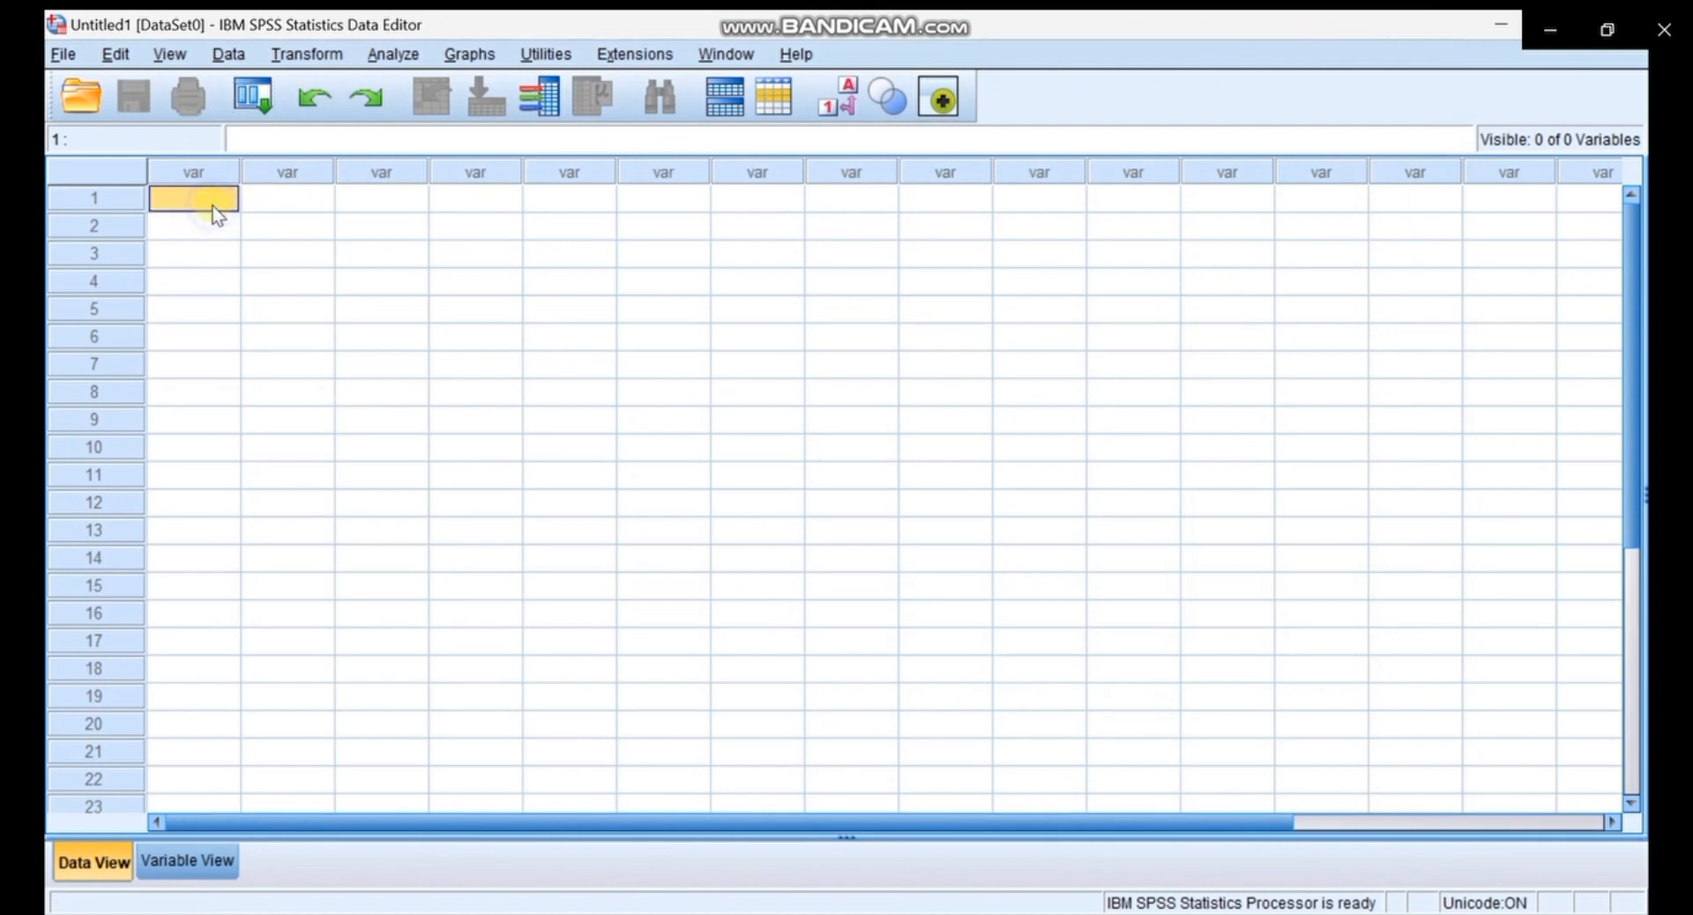
{"action": "right_click", "coordinate": [214, 209]}
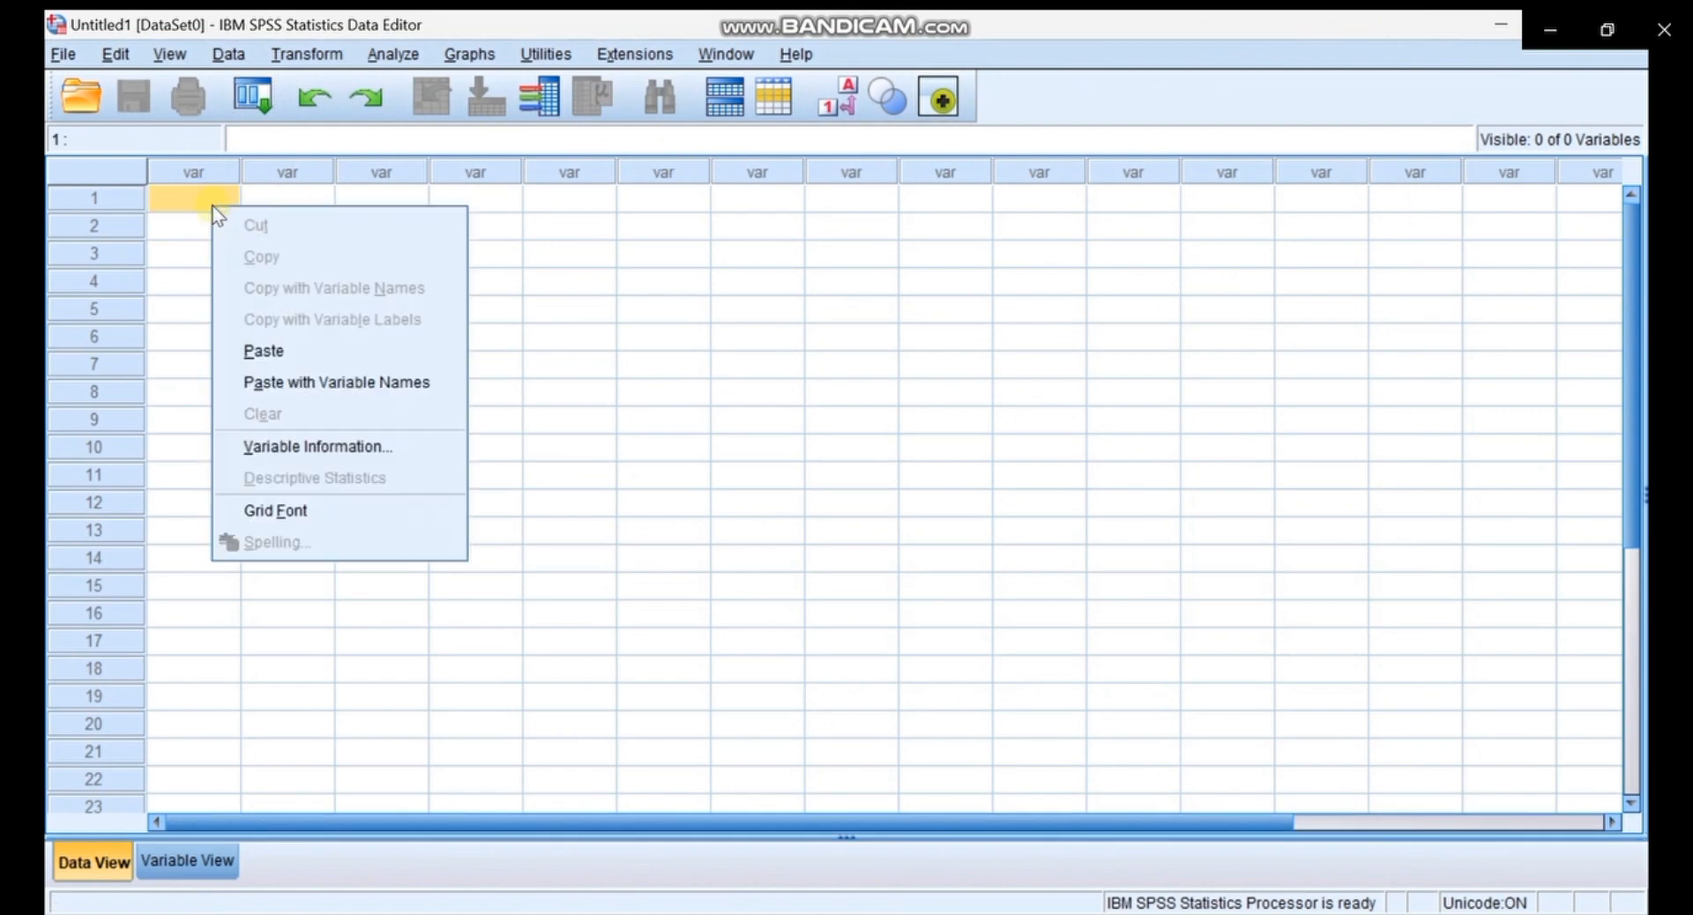
{"action": "left_click", "coordinate": [311, 383]}
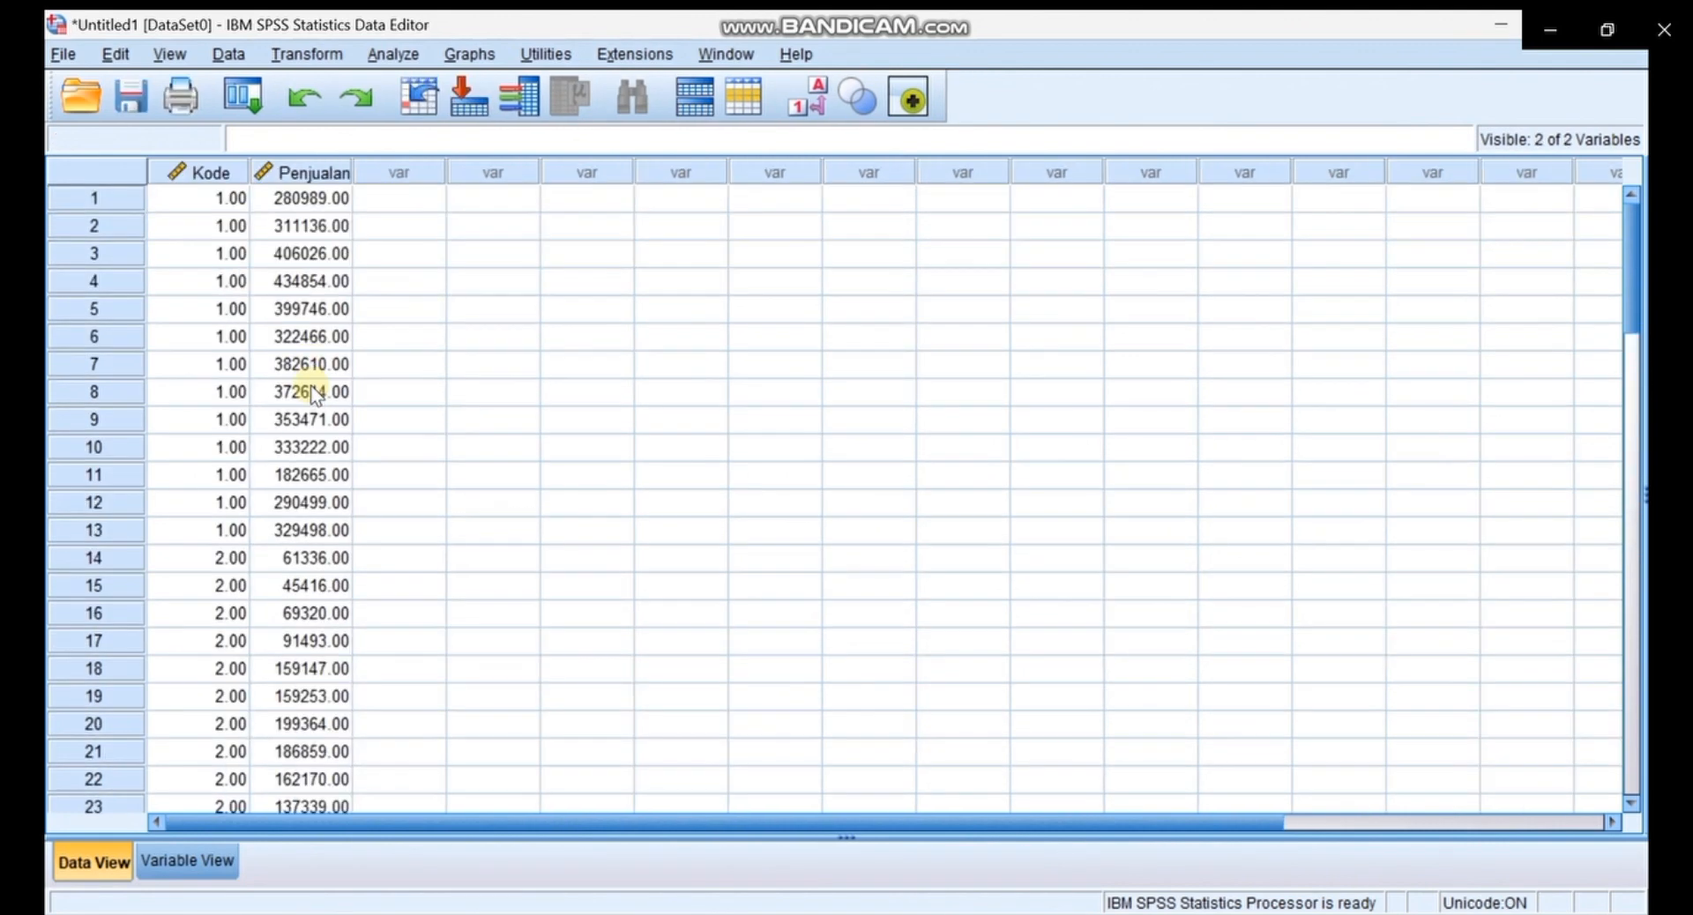
Set the decimals of both the Kode and Penjualan variables to 0
{"action": "left_click", "coordinate": [215, 860]}
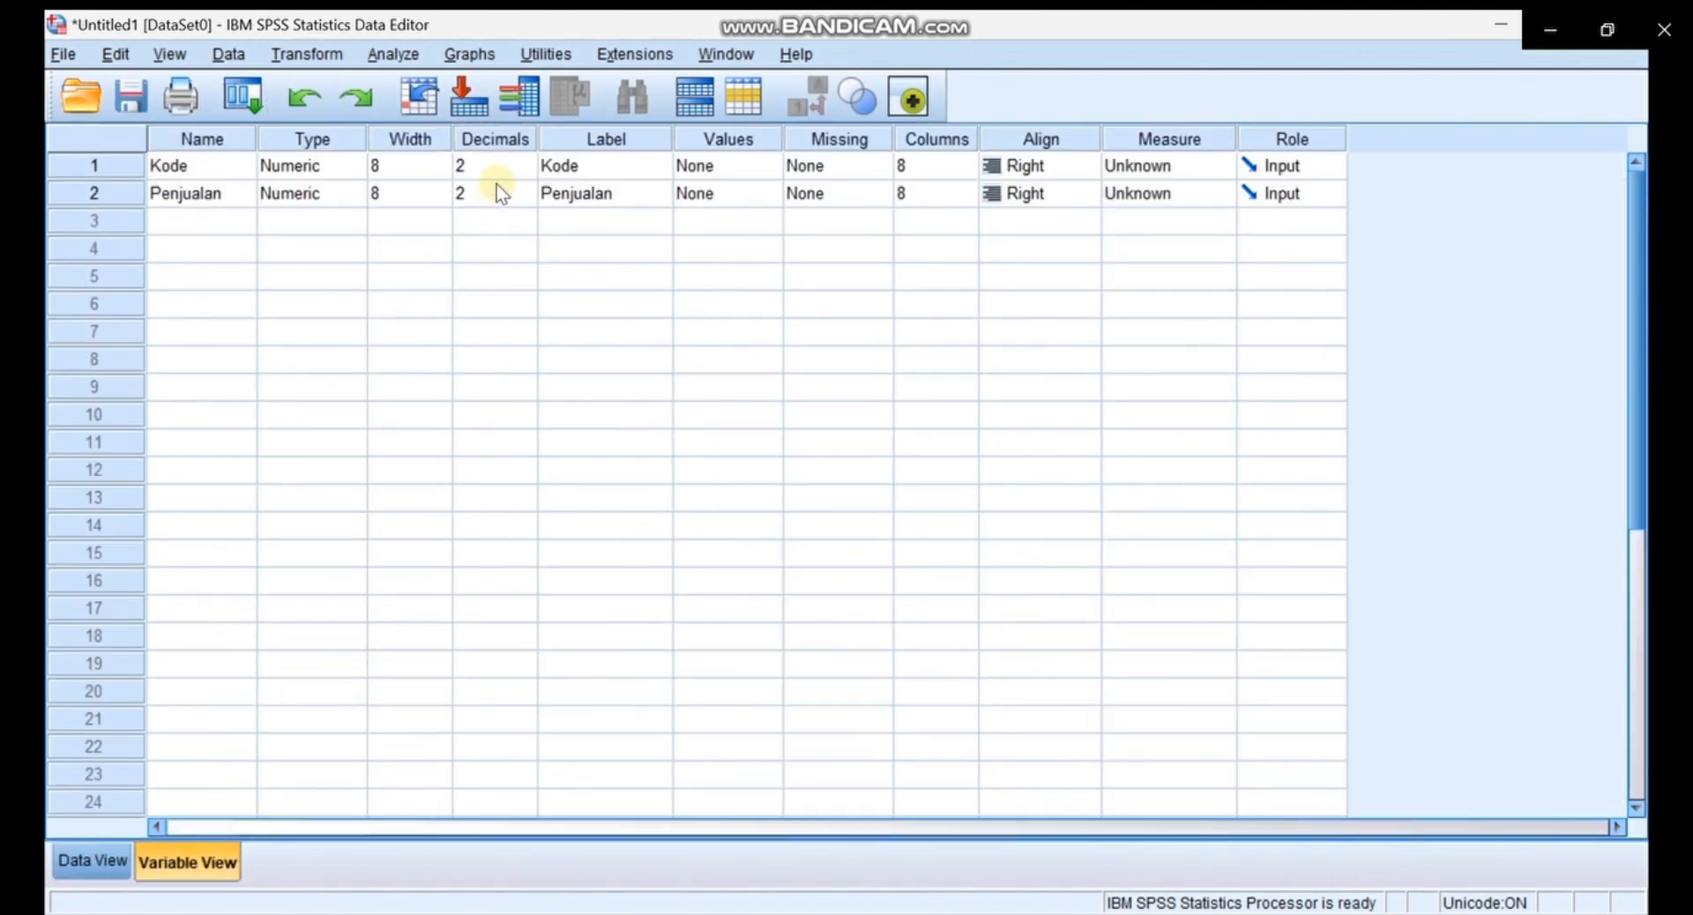
{"action": "left_click", "coordinate": [528, 171]}
{"action": "left_click", "coordinate": [529, 172]}
{"action": "left_click", "coordinate": [528, 172]}
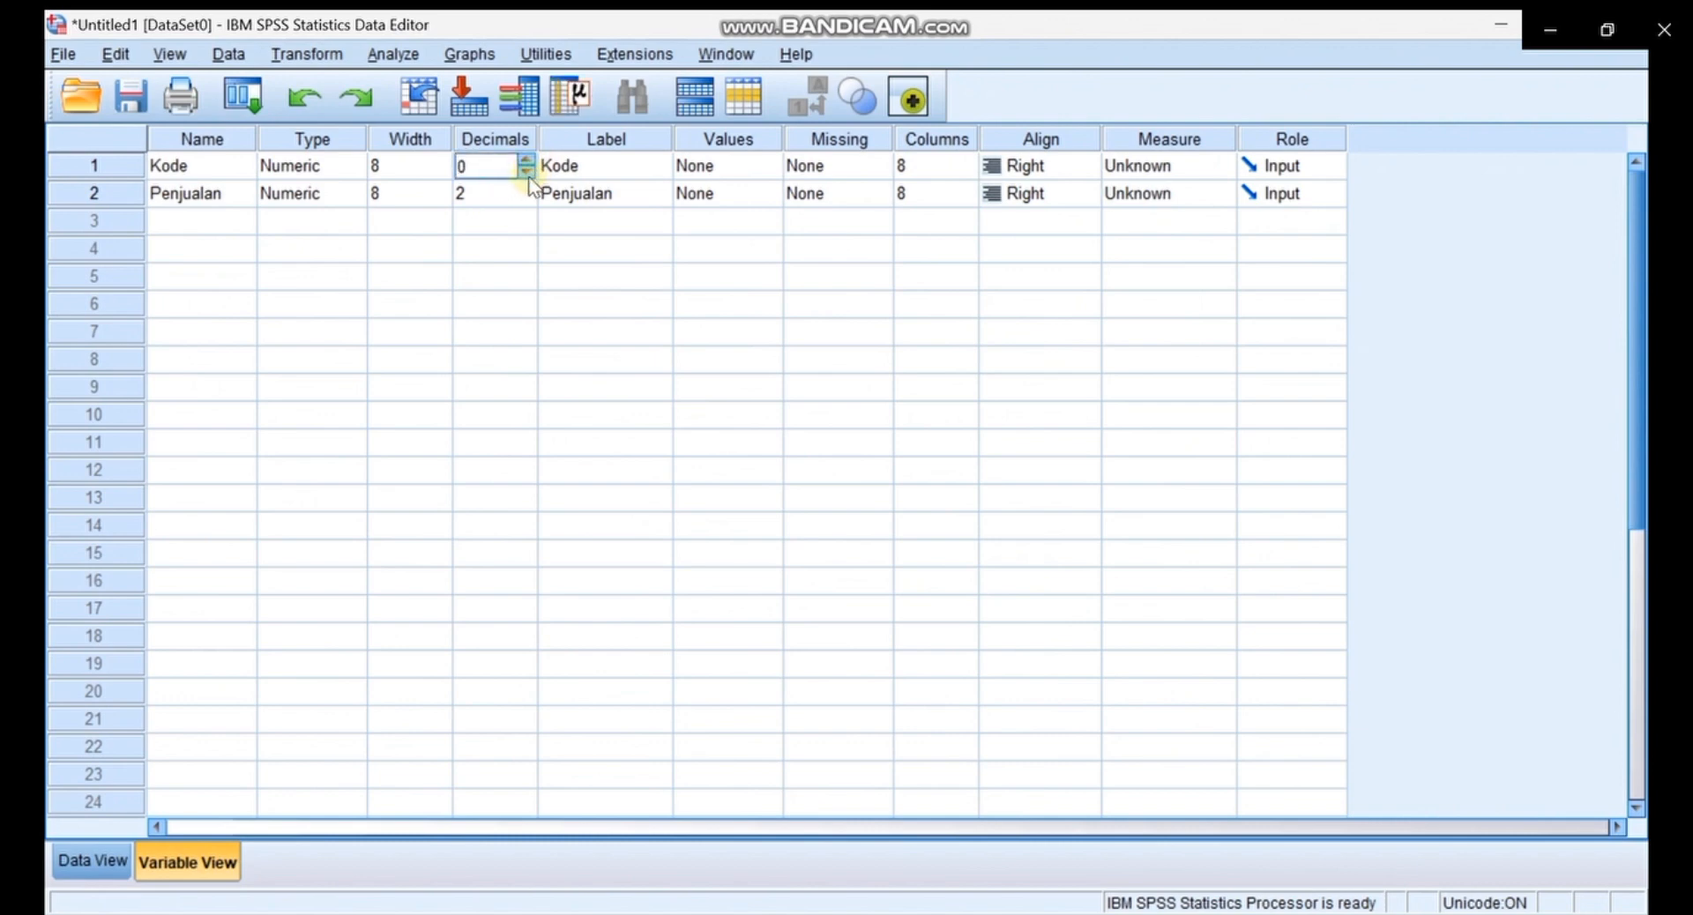
{"action": "left_click", "coordinate": [526, 199]}
{"action": "left_click", "coordinate": [526, 200]}
{"action": "left_click", "coordinate": [527, 200]}
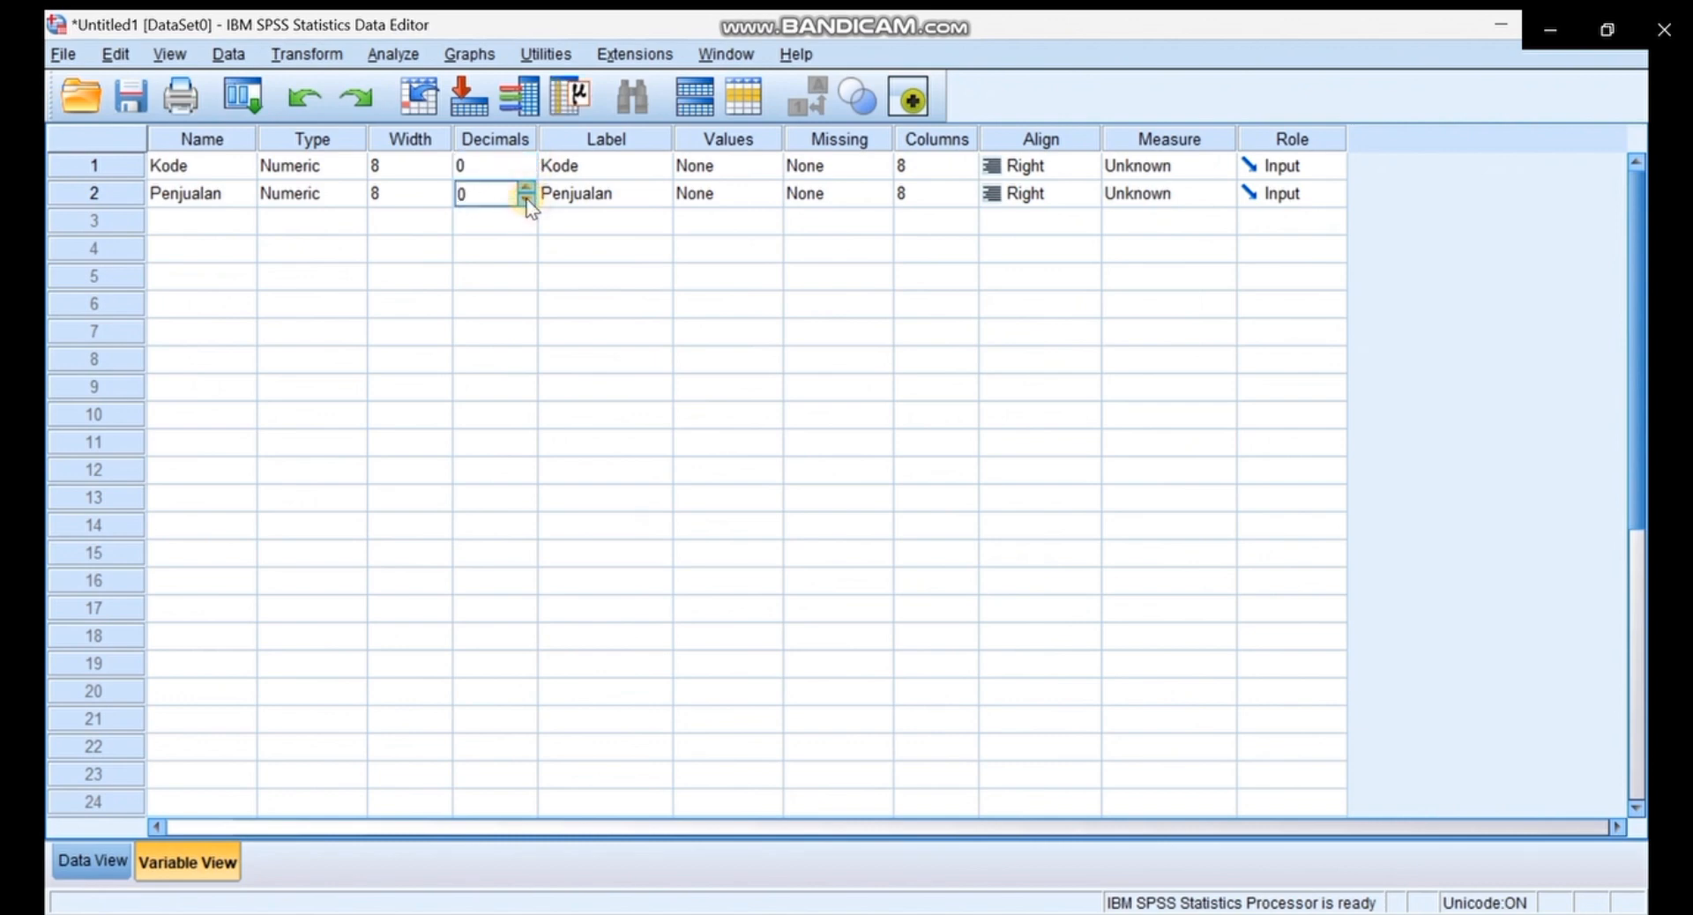
Set the measurement level to Nominal for Kode and Scale for Penjualan
{"action": "left_click", "coordinate": [1157, 168]}
{"action": "left_click", "coordinate": [1160, 240]}
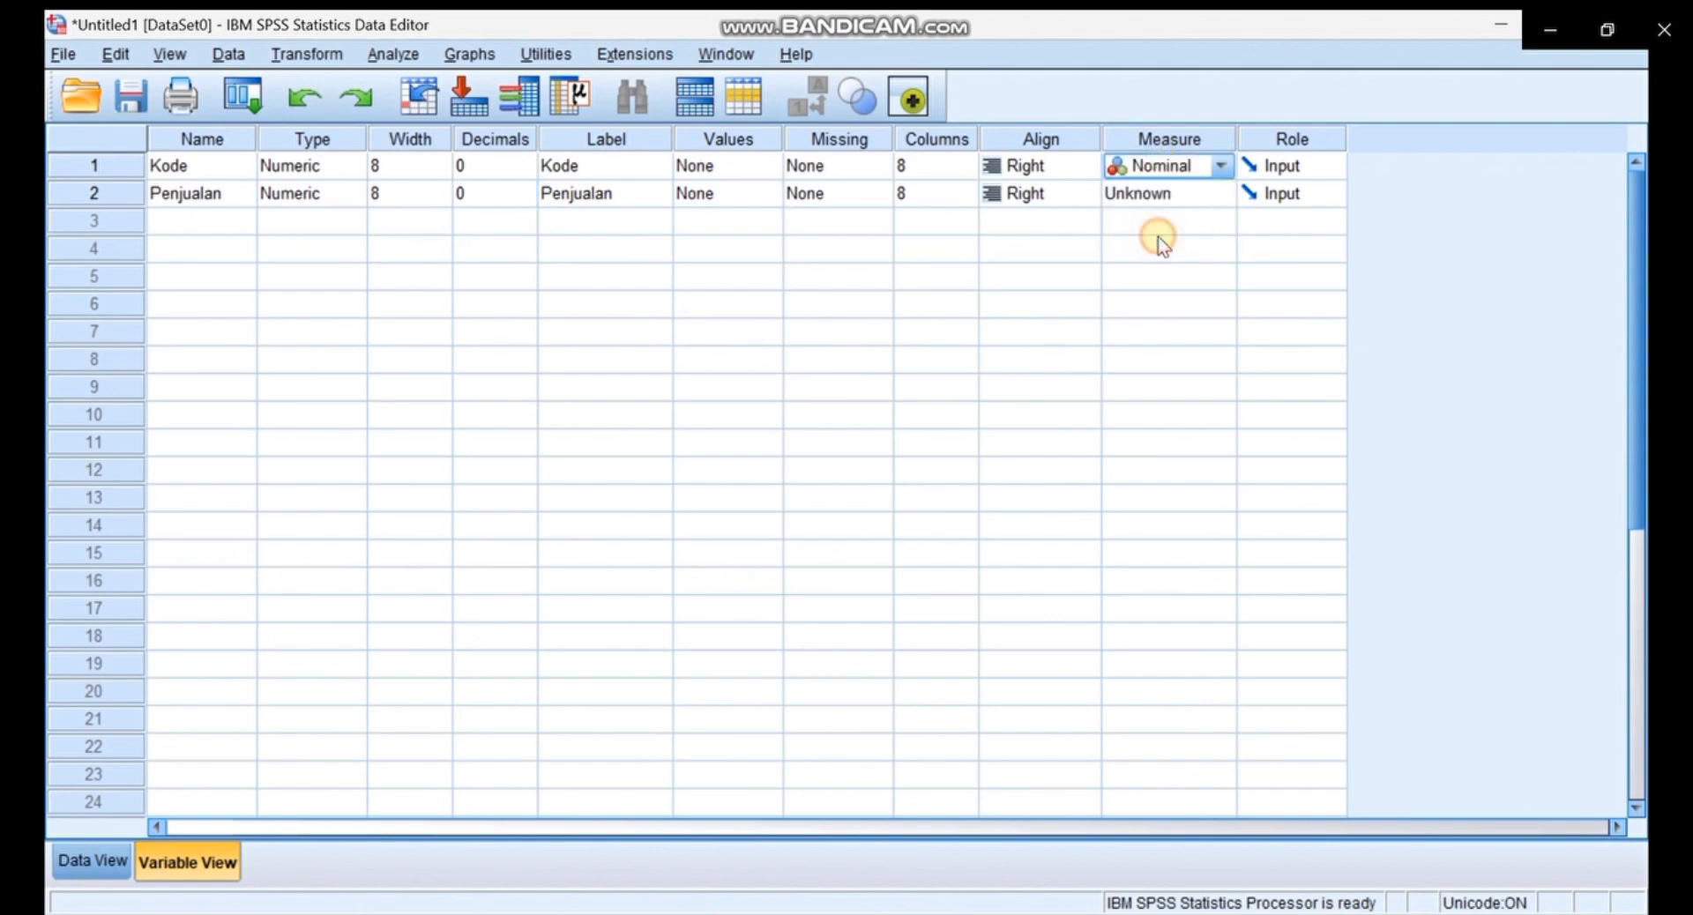
{"action": "left_click", "coordinate": [1156, 196]}
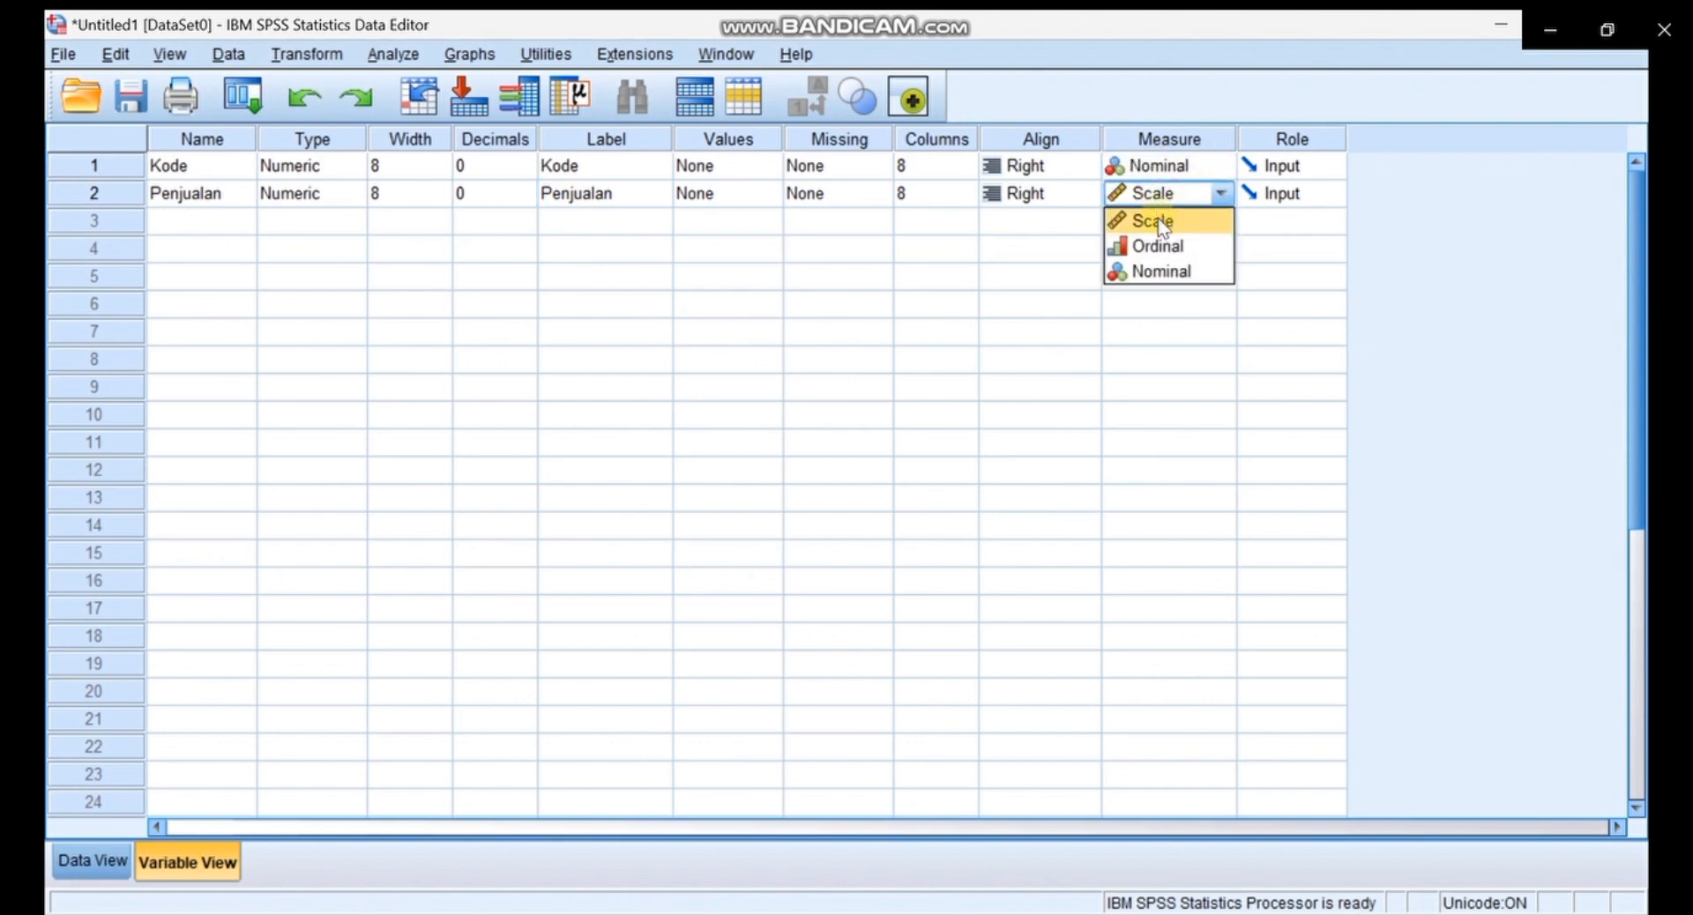
{"action": "left_click", "coordinate": [1161, 221]}
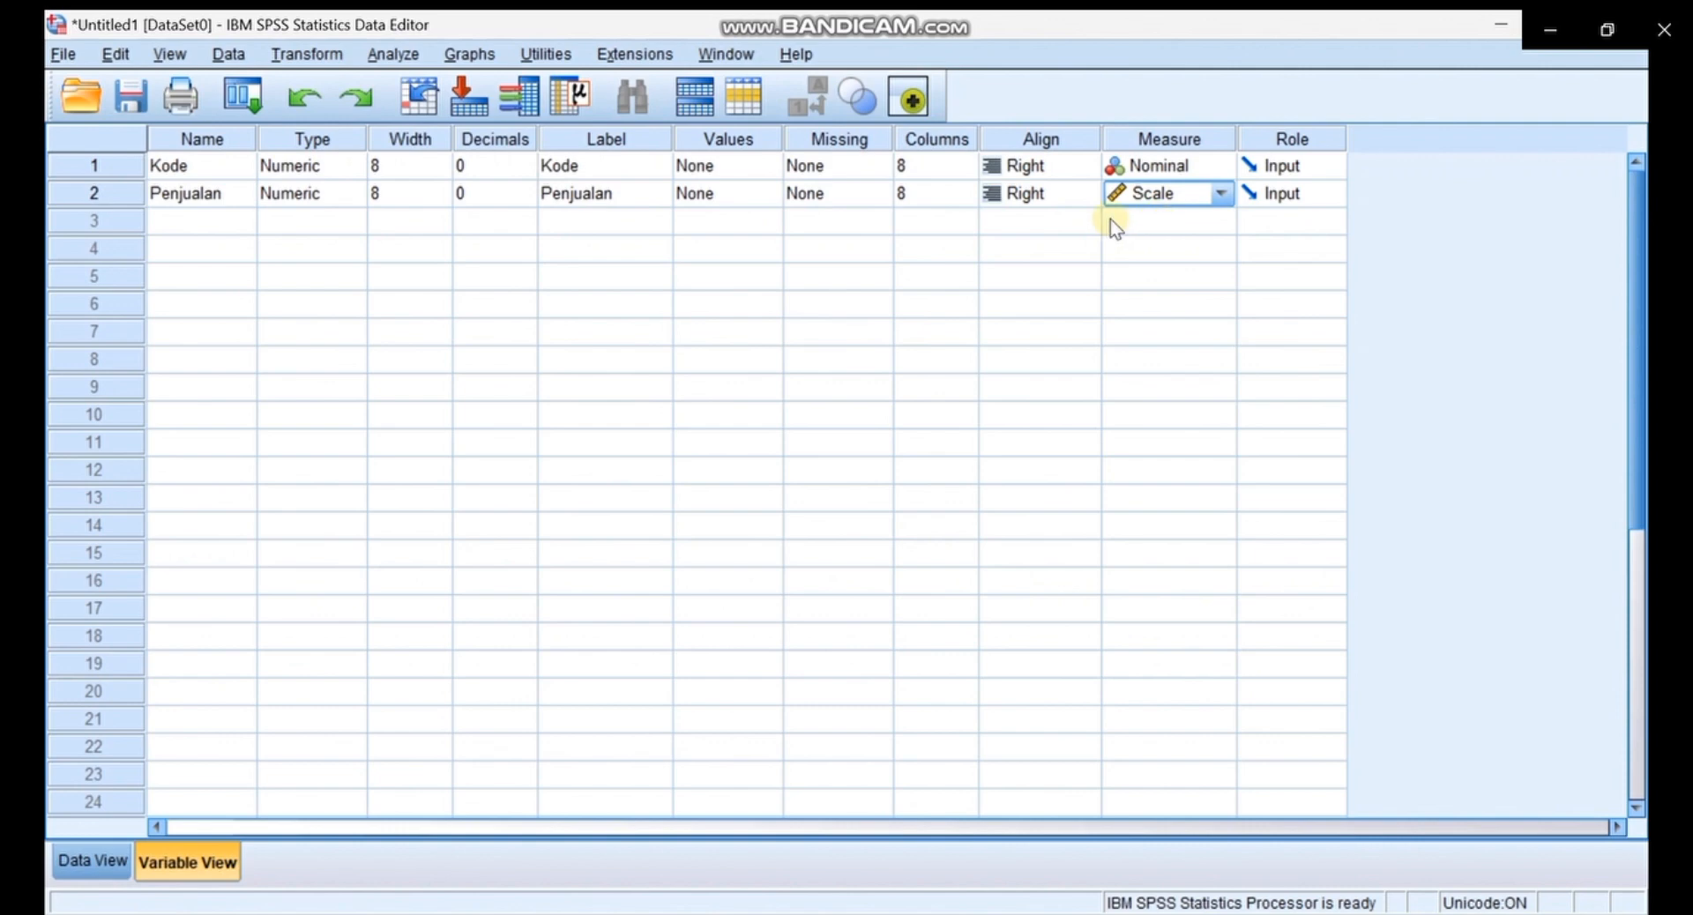
Open the value labels of the Kode variable and add the label Toyota for value 1
{"action": "left_click", "coordinate": [748, 168]}
{"action": "left_click", "coordinate": [769, 167]}
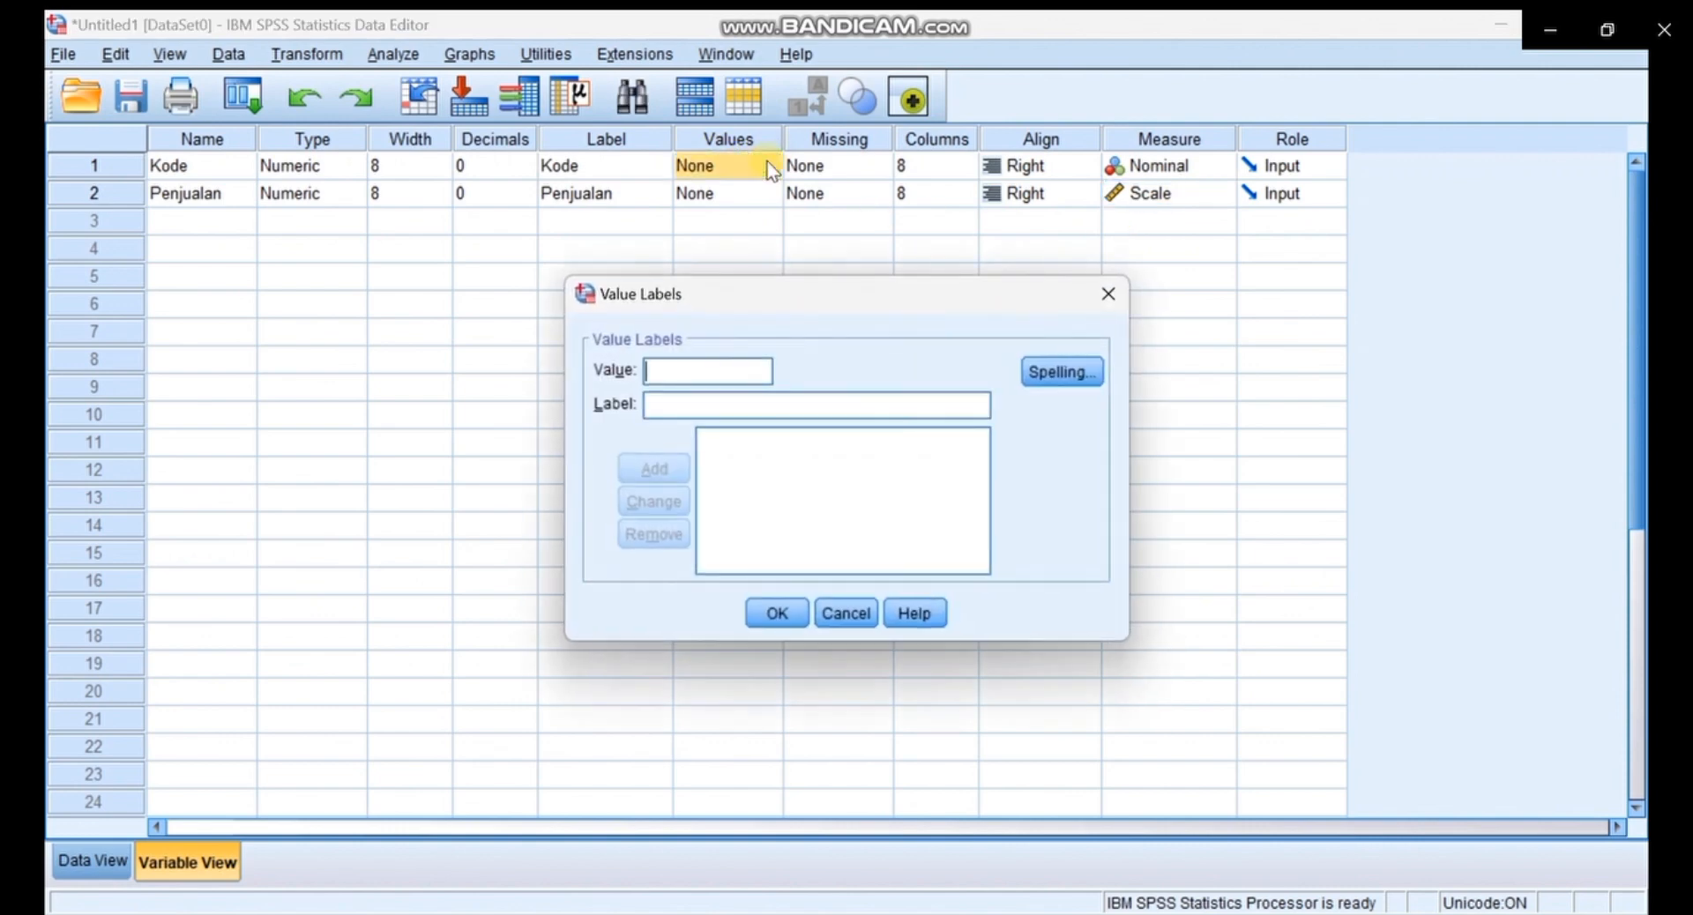
{"action": "type", "text": "1"}
{"action": "left_click", "coordinate": [669, 403]}
{"action": "type", "text": "T"}
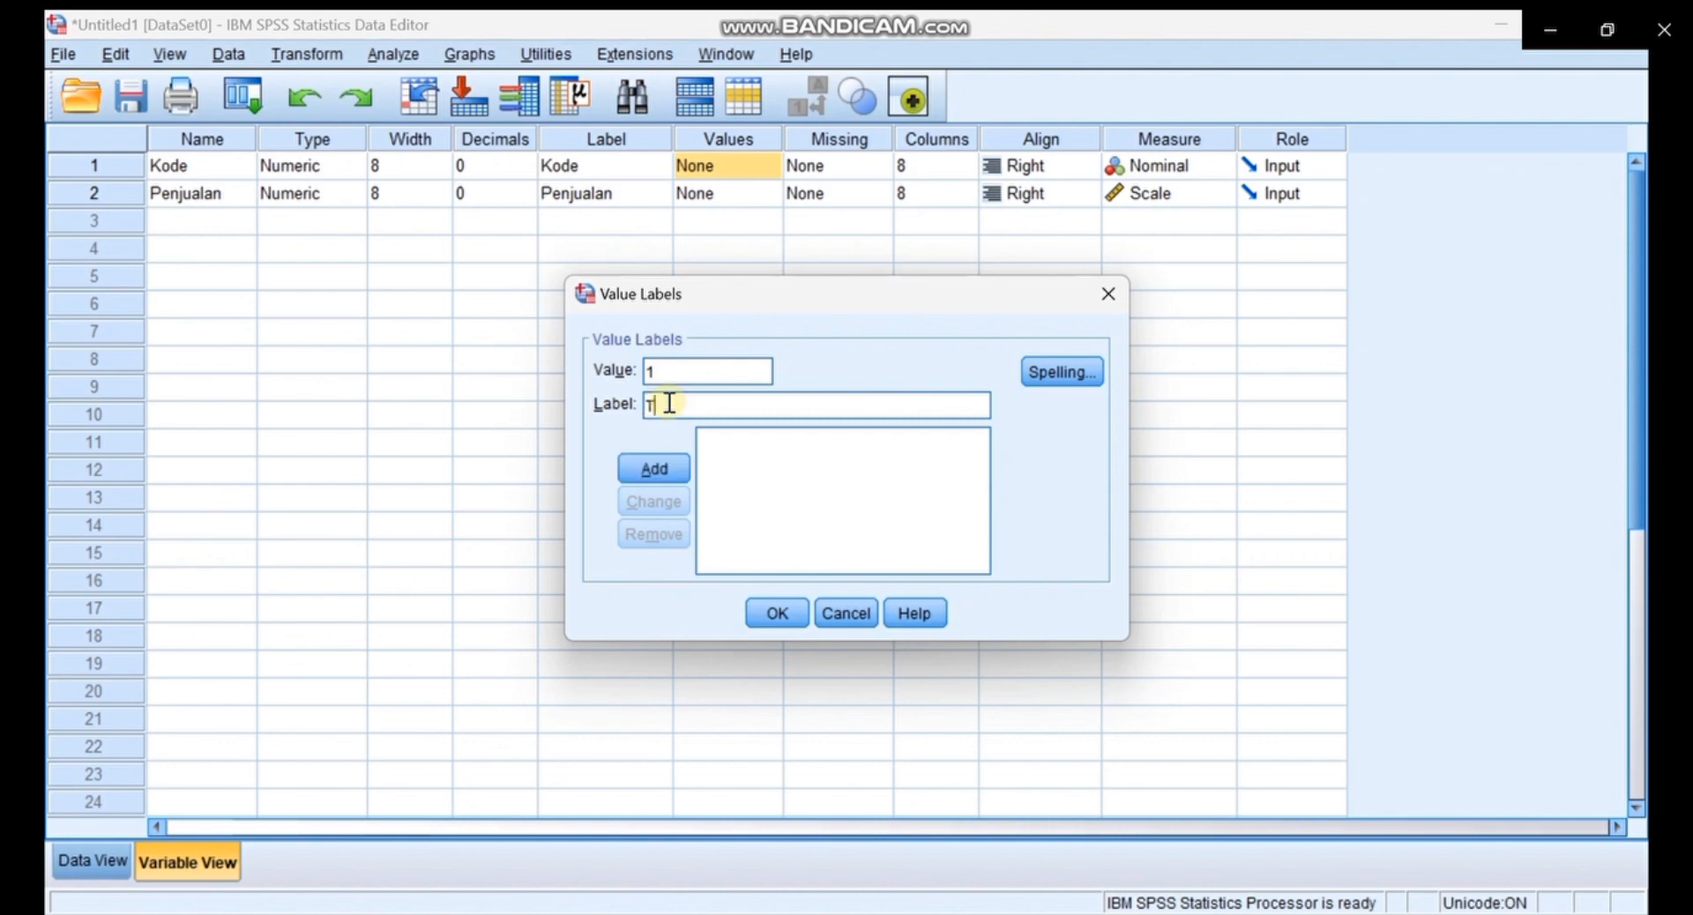
{"action": "type", "text": "oyota"}
{"action": "left_click", "coordinate": [653, 468]}
Add the value label Honda for value 2 of Kode
{"action": "left_click", "coordinate": [668, 380]}
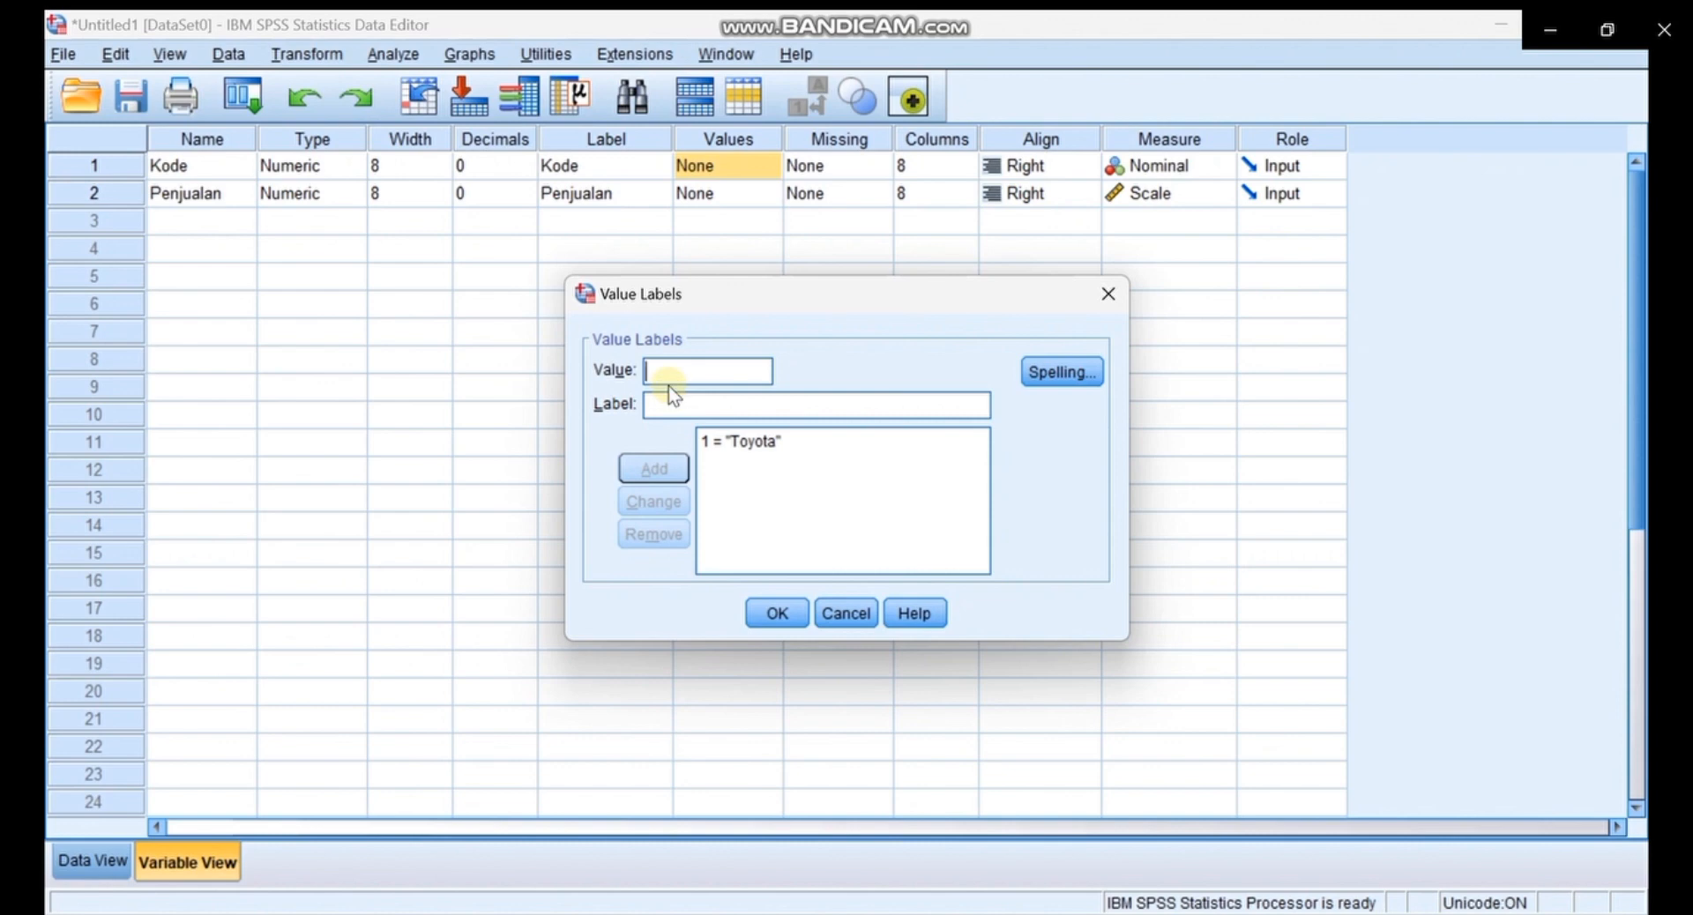
{"action": "type", "text": "2"}
{"action": "left_click", "coordinate": [672, 401]}
{"action": "type", "text": "Honda"}
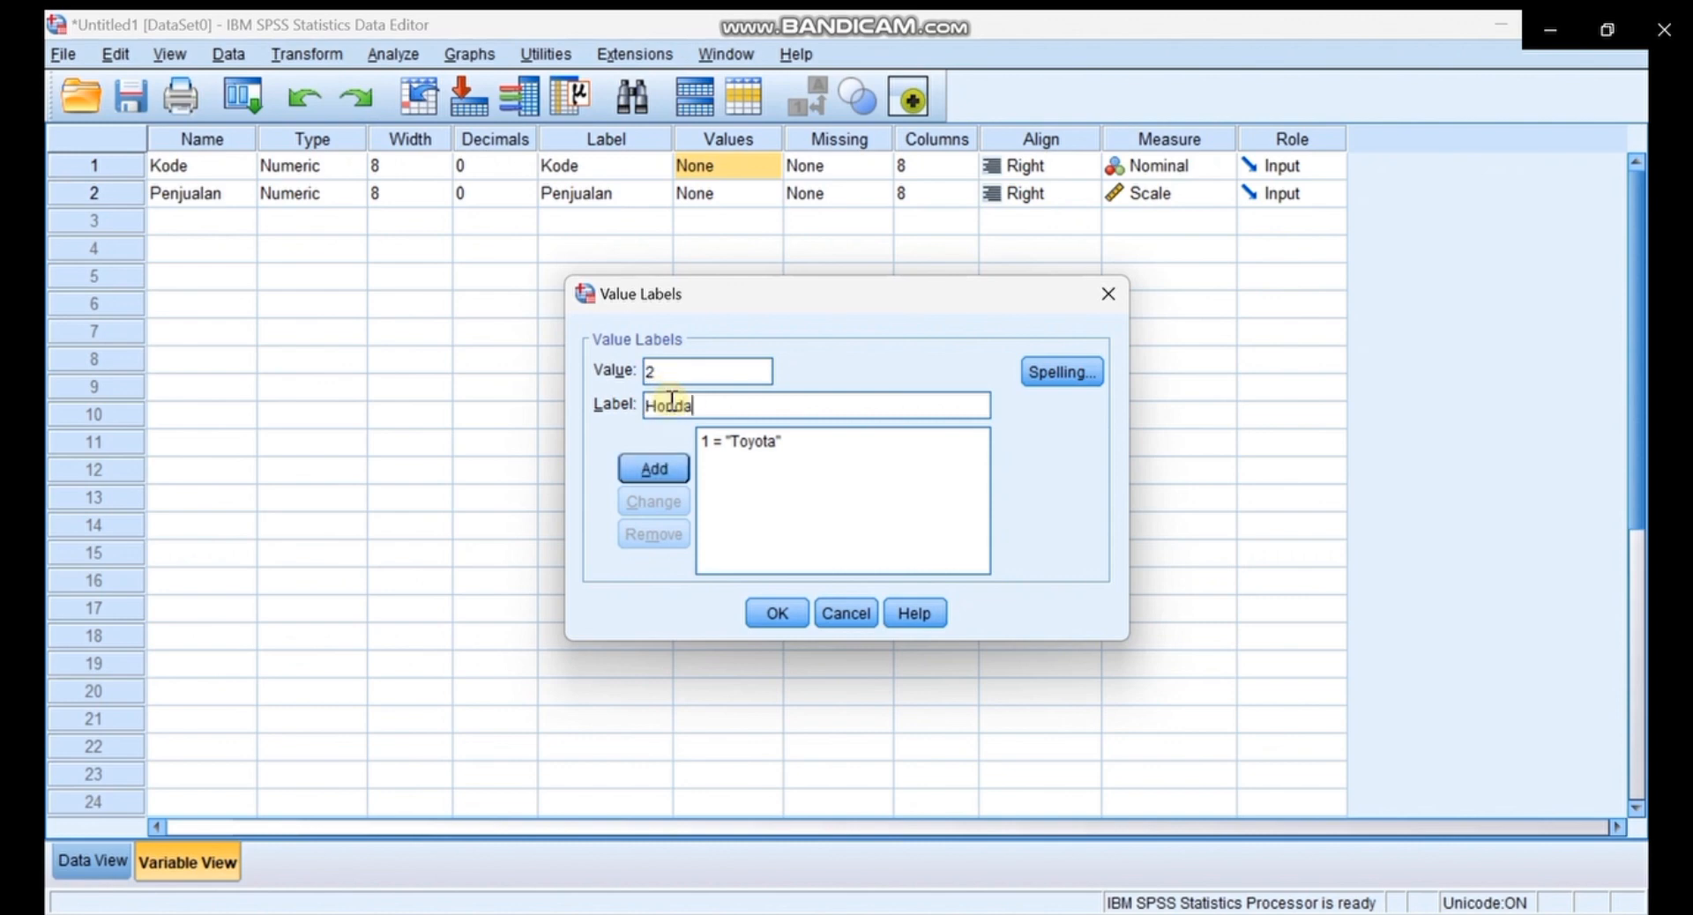
{"action": "left_click", "coordinate": [659, 474]}
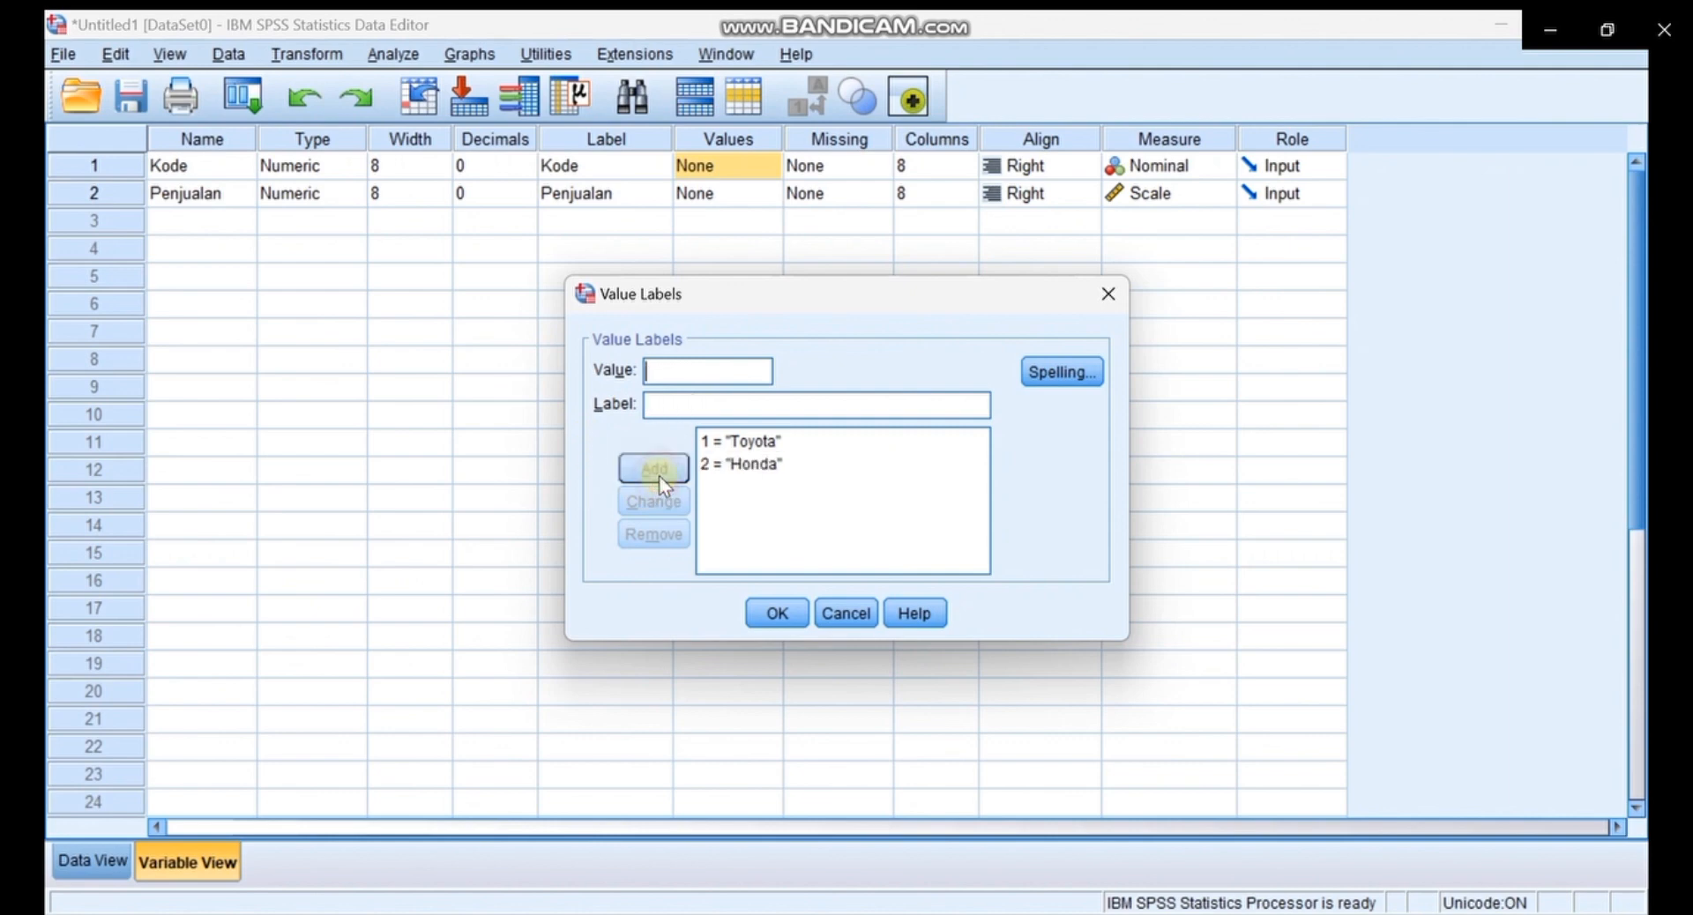
Add the value label Mitsubishi for value 3 of Kode
{"action": "type", "text": "3"}
{"action": "left_click", "coordinate": [691, 403]}
{"action": "type", "text": "Mitsubish"}
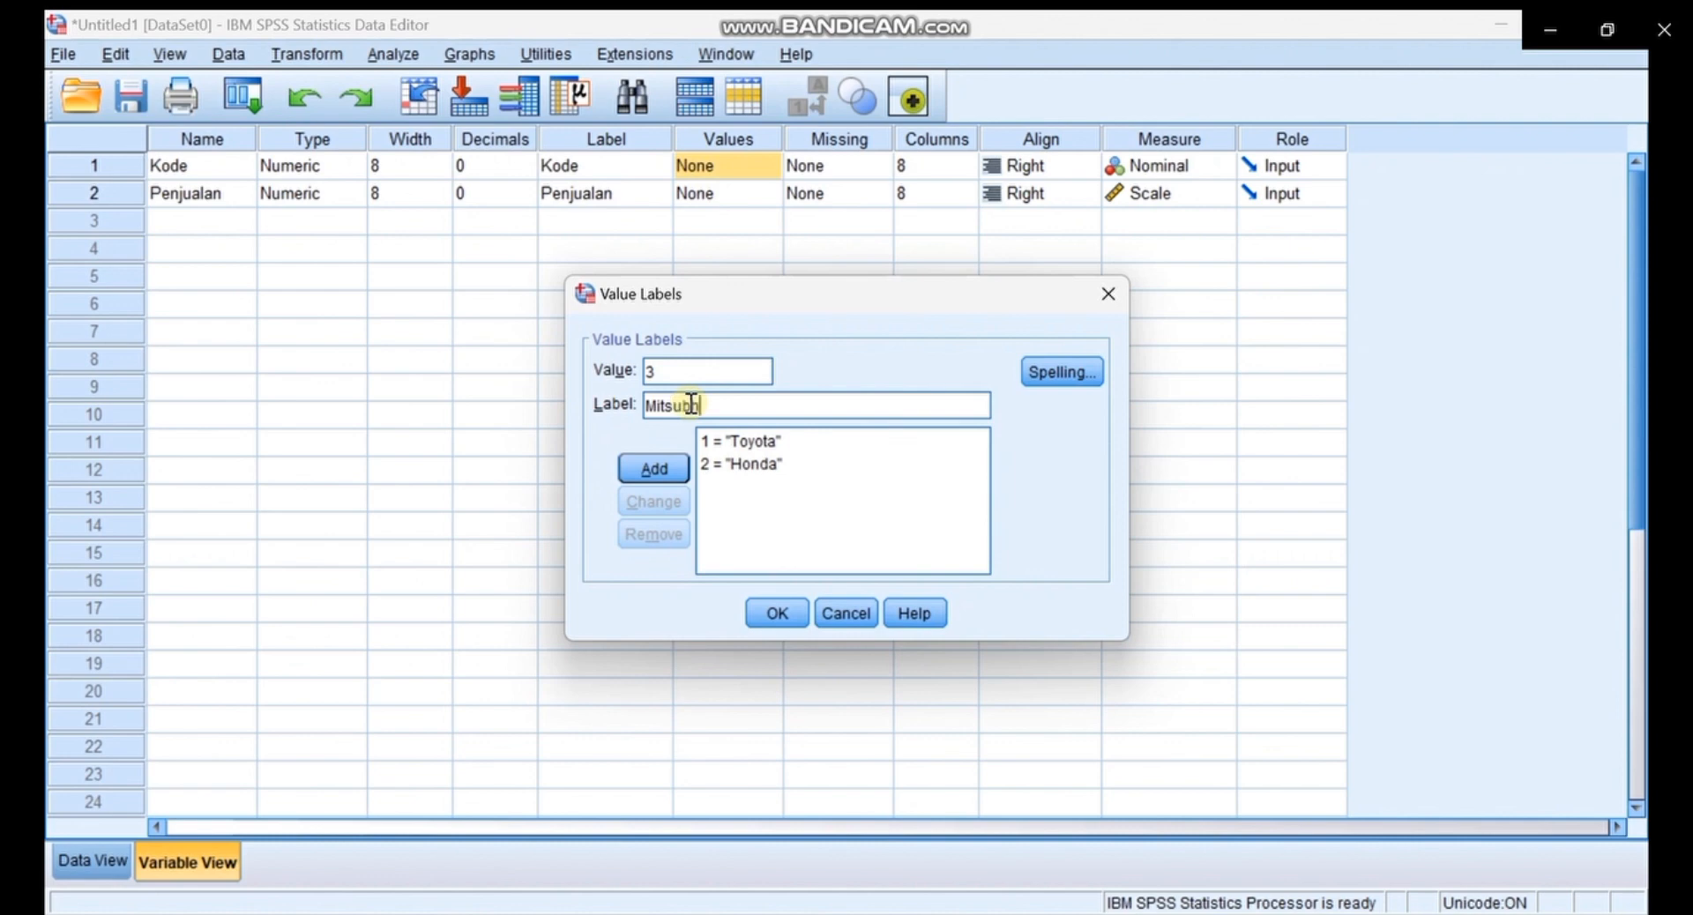
{"action": "type", "text": "i"}
{"action": "left_click", "coordinate": [663, 473]}
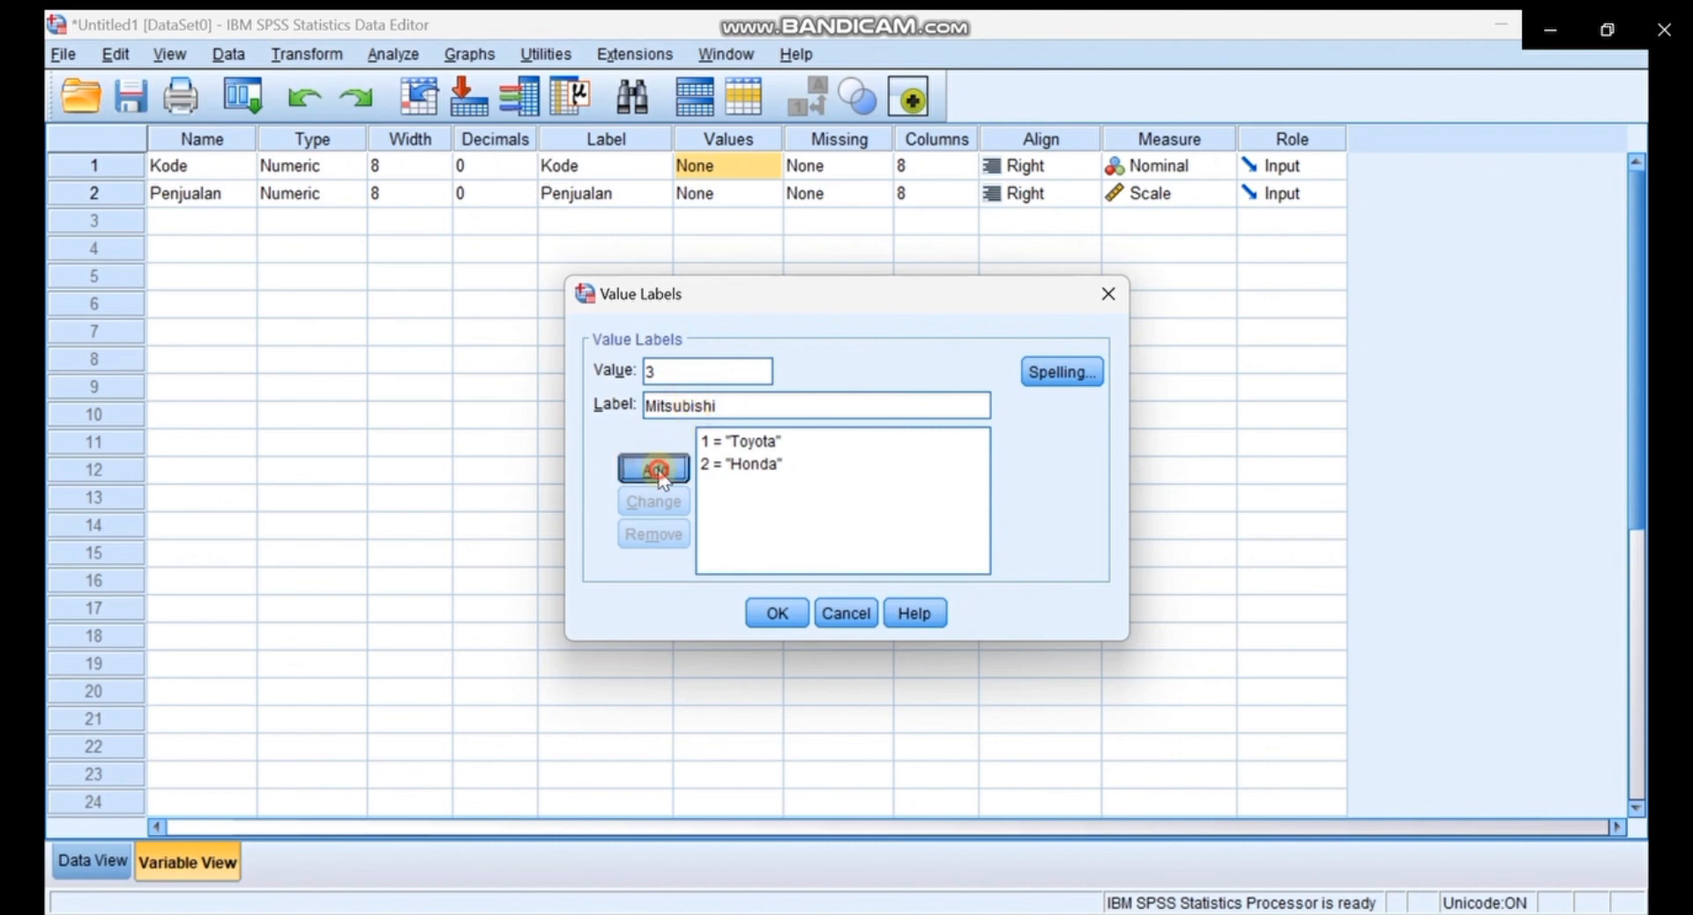
Add the value label Suzuki for value 4 of Kode
{"action": "type", "text": "4"}
{"action": "left_click", "coordinate": [675, 407]}
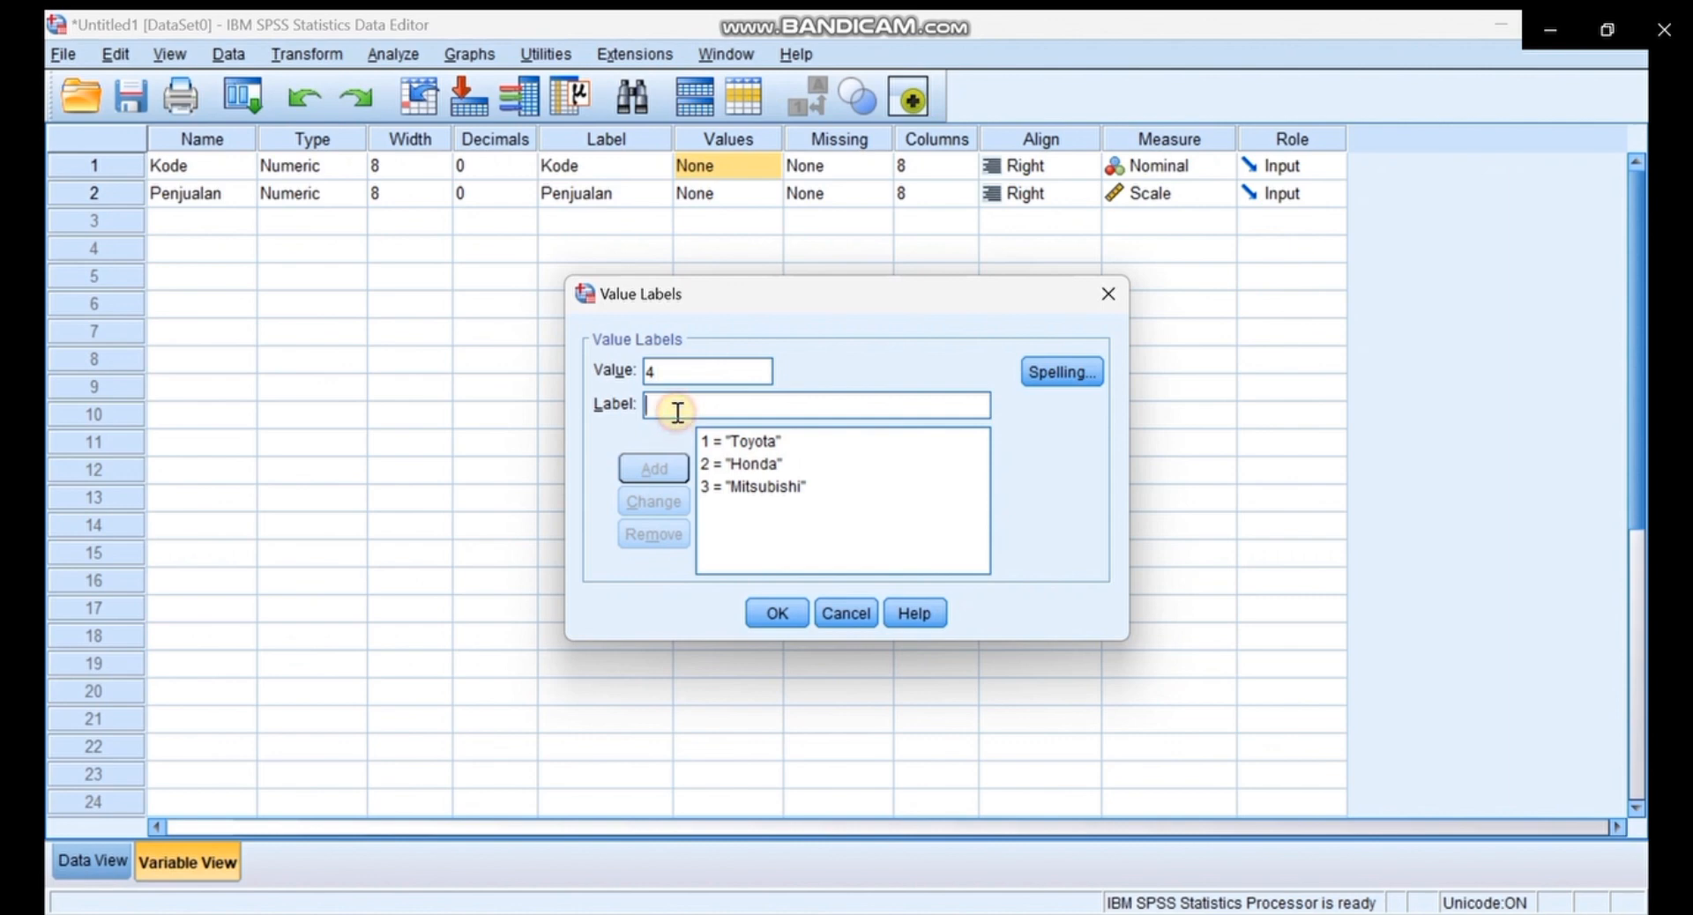
{"action": "type", "text": "Suzuki"}
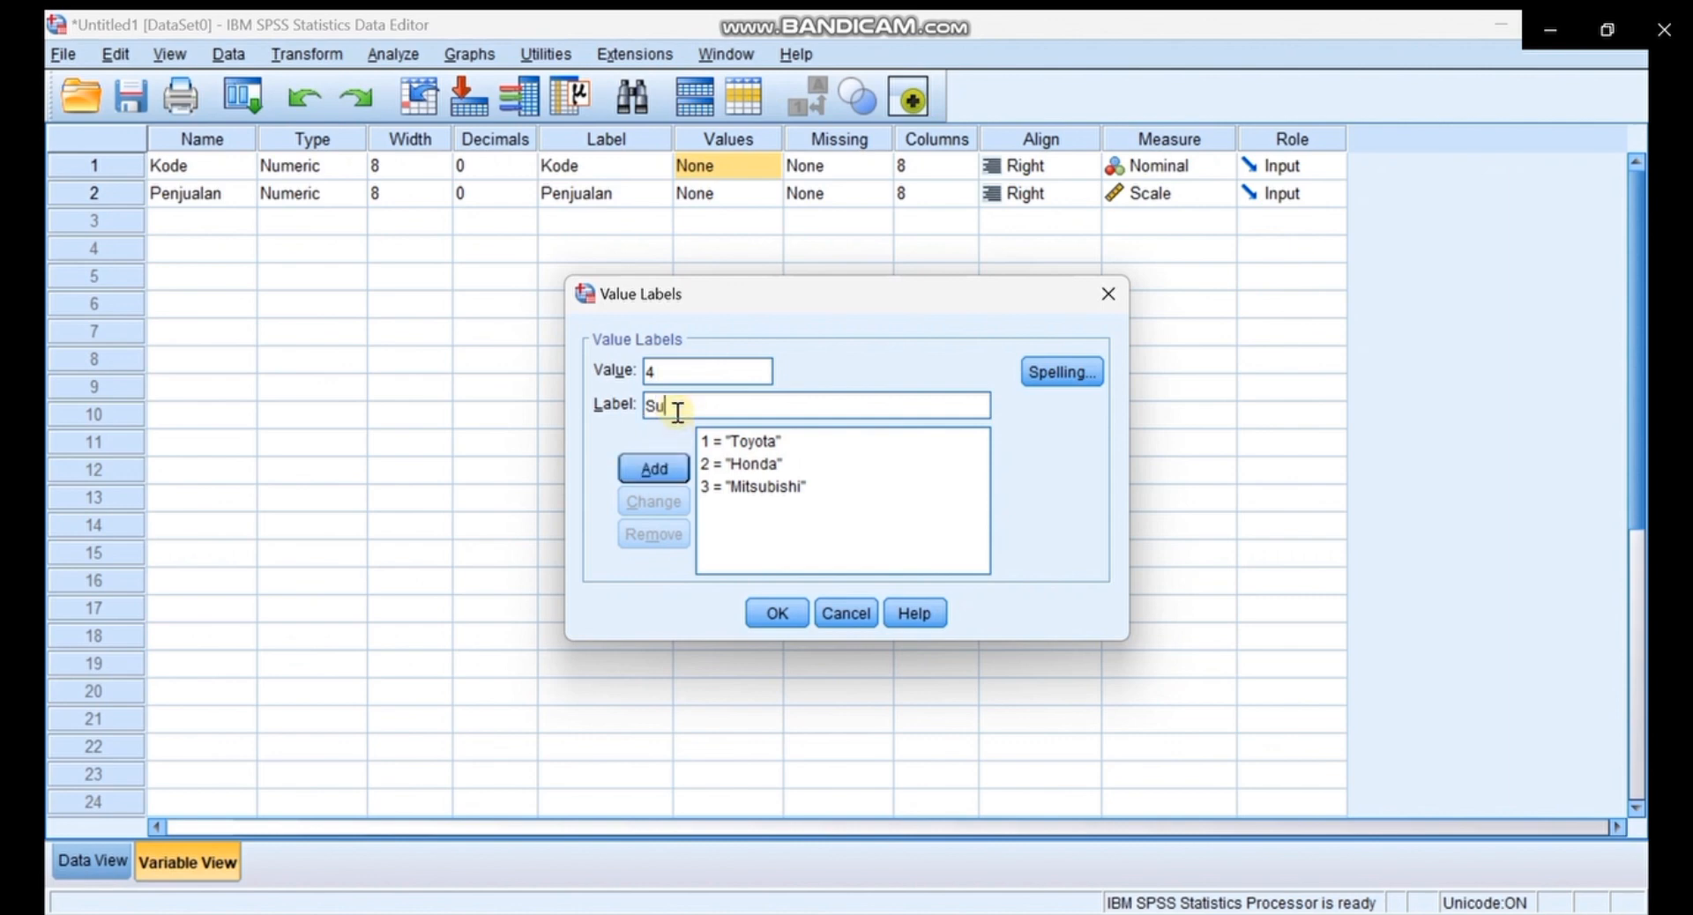
{"action": "left_click", "coordinate": [671, 468]}
Add the value label Lainnya for value 5 of Kode and apply the set of value labels
{"action": "type", "text": "5"}
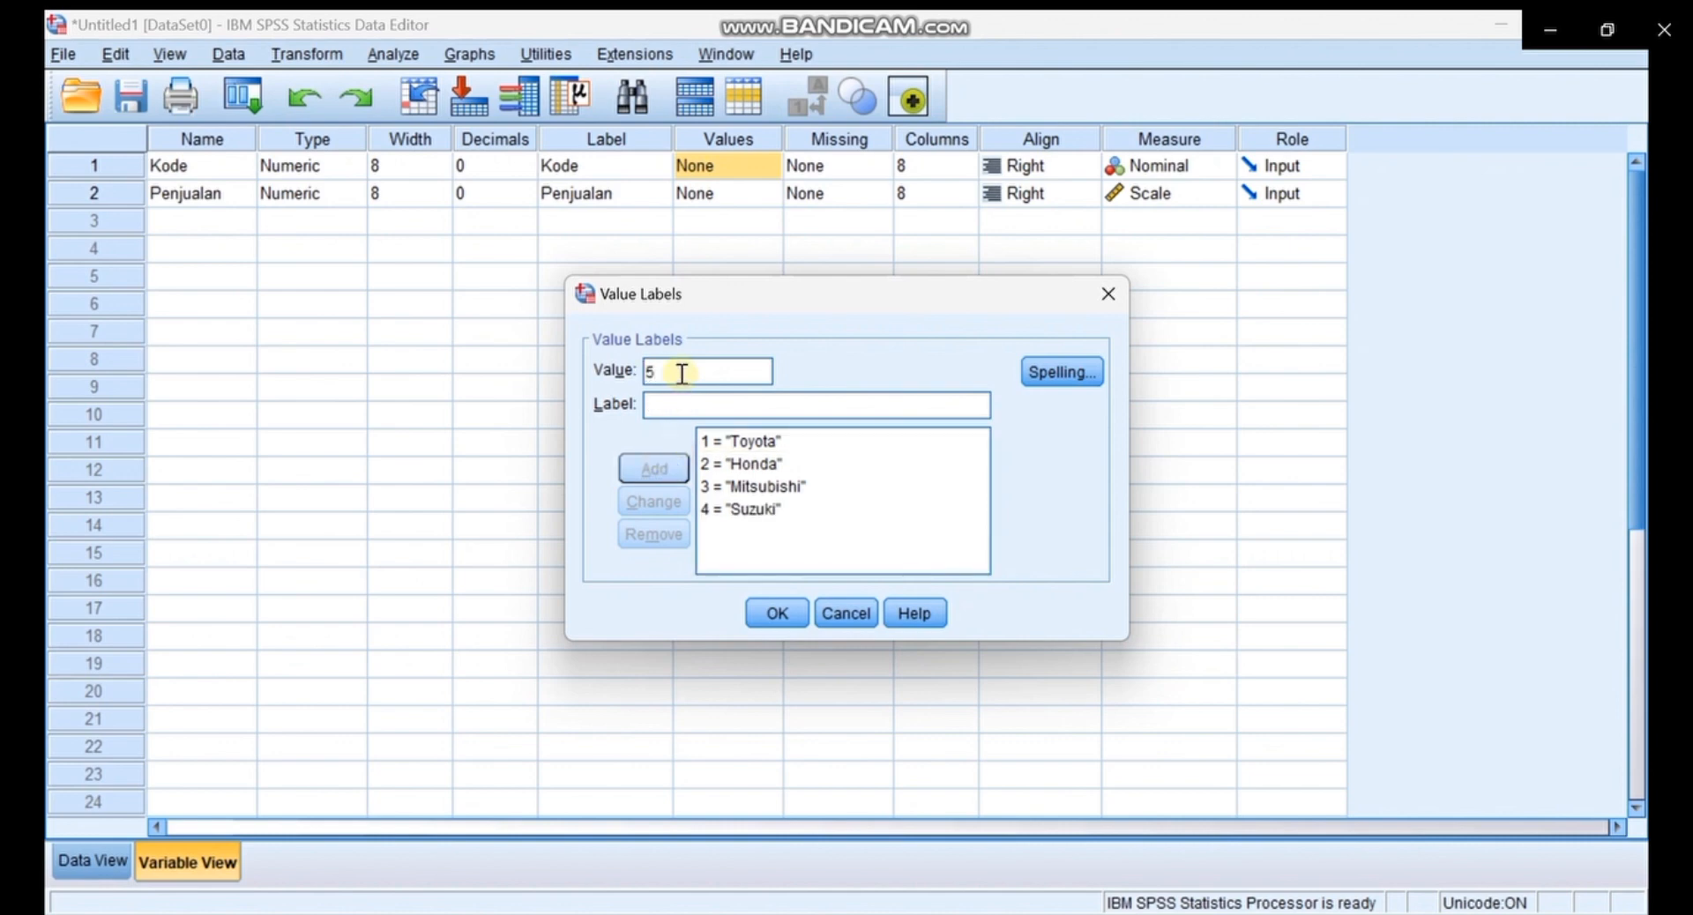
{"action": "left_click", "coordinate": [684, 401]}
{"action": "type", "text": "K"}
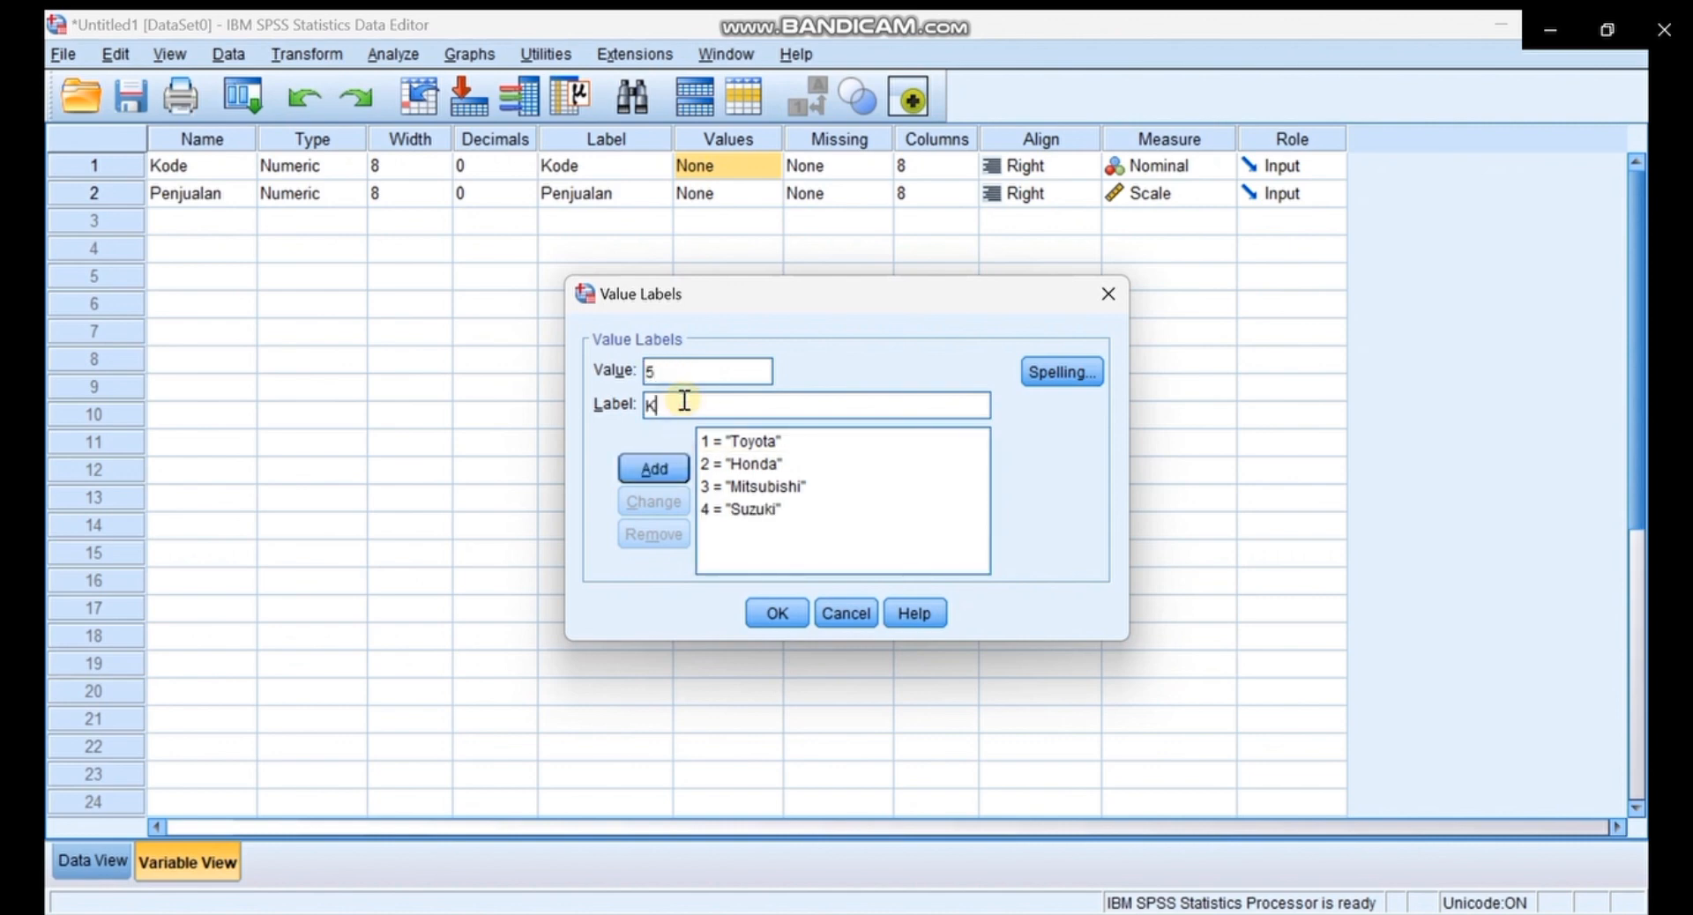
{"action": "key", "text": "BackSpace"}
{"action": "type", "text": "Lainnya"}
{"action": "left_click", "coordinate": [655, 467]}
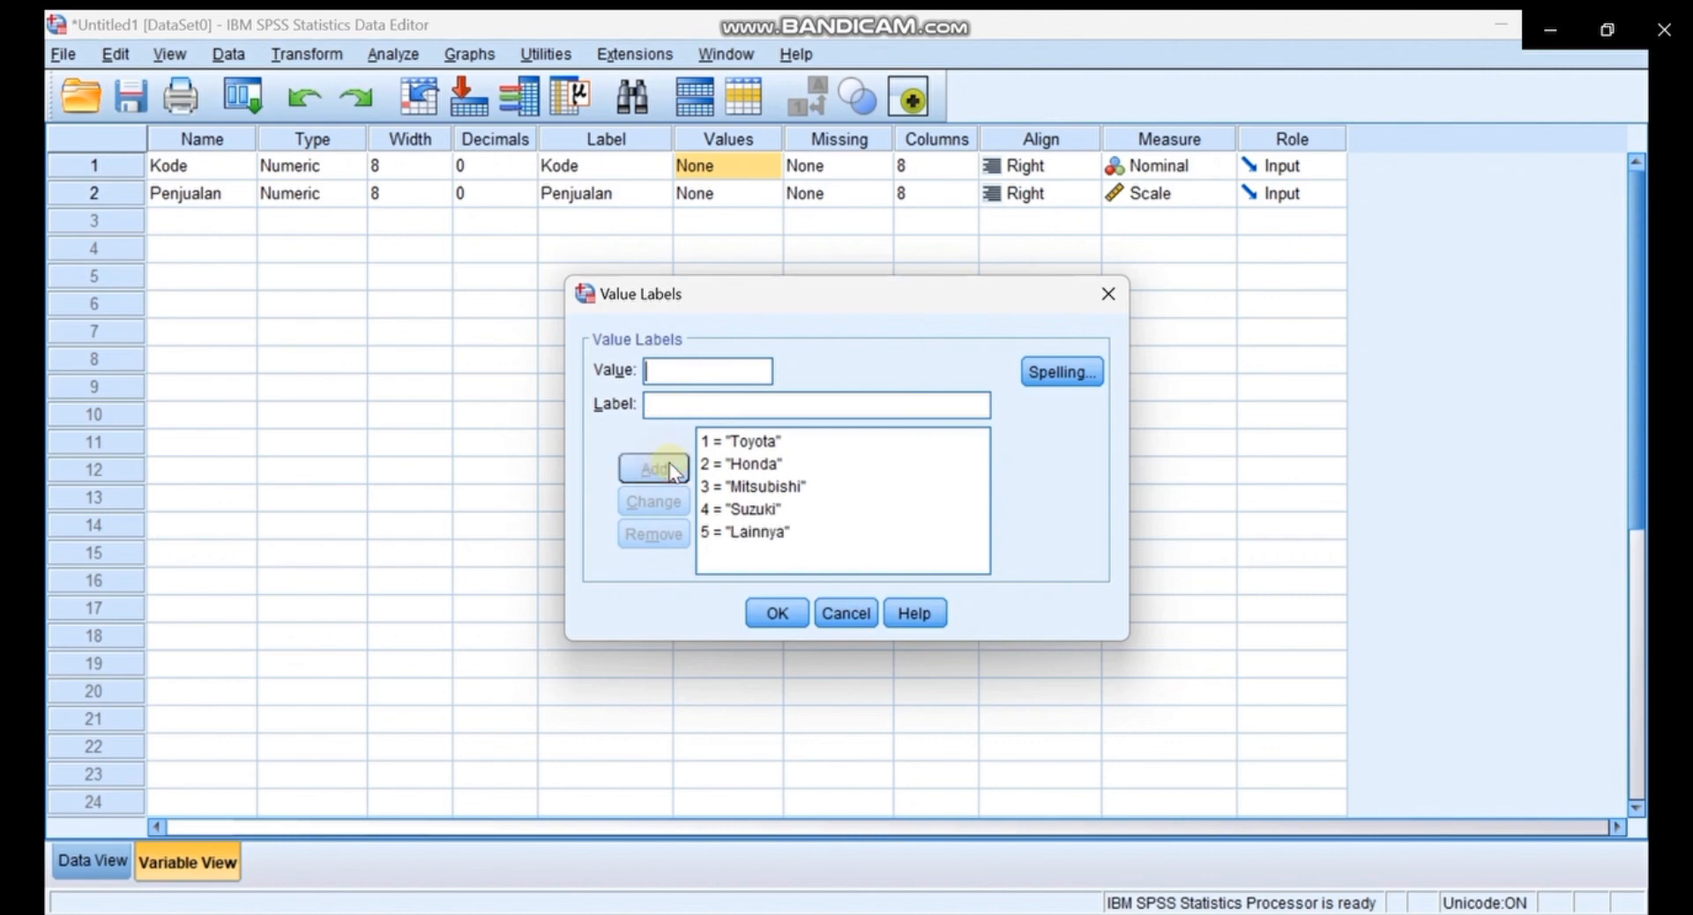
{"action": "left_click", "coordinate": [777, 616]}
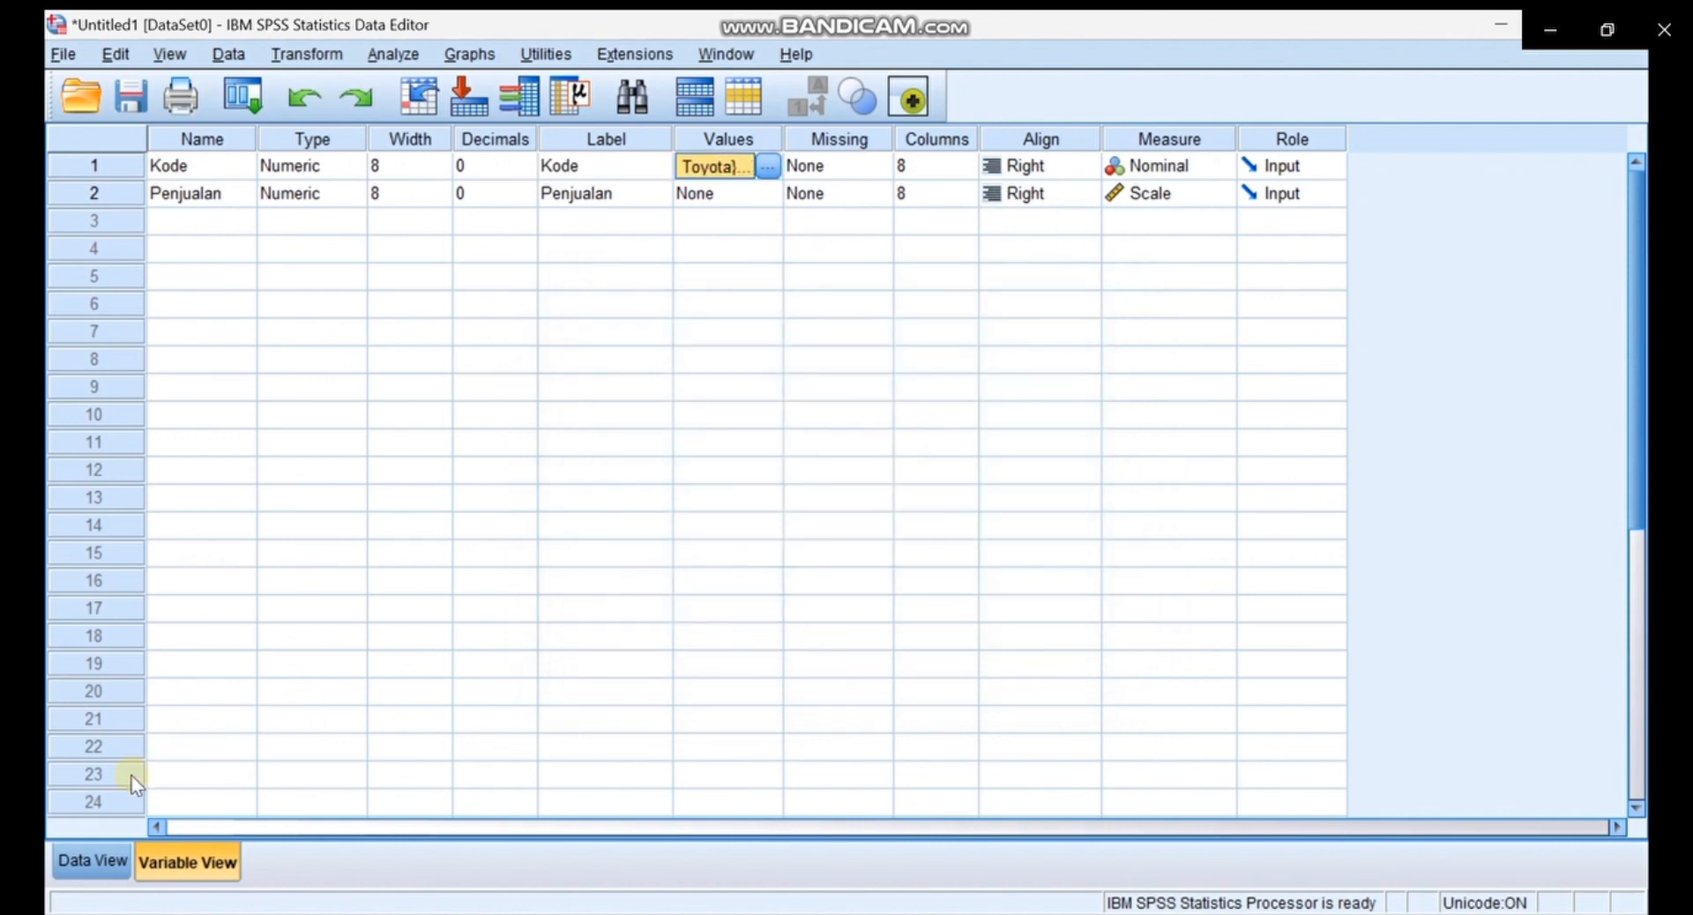
Return to the data view, start the Explore descriptive analysis and assign Kode as the factor
{"action": "left_click", "coordinate": [106, 861]}
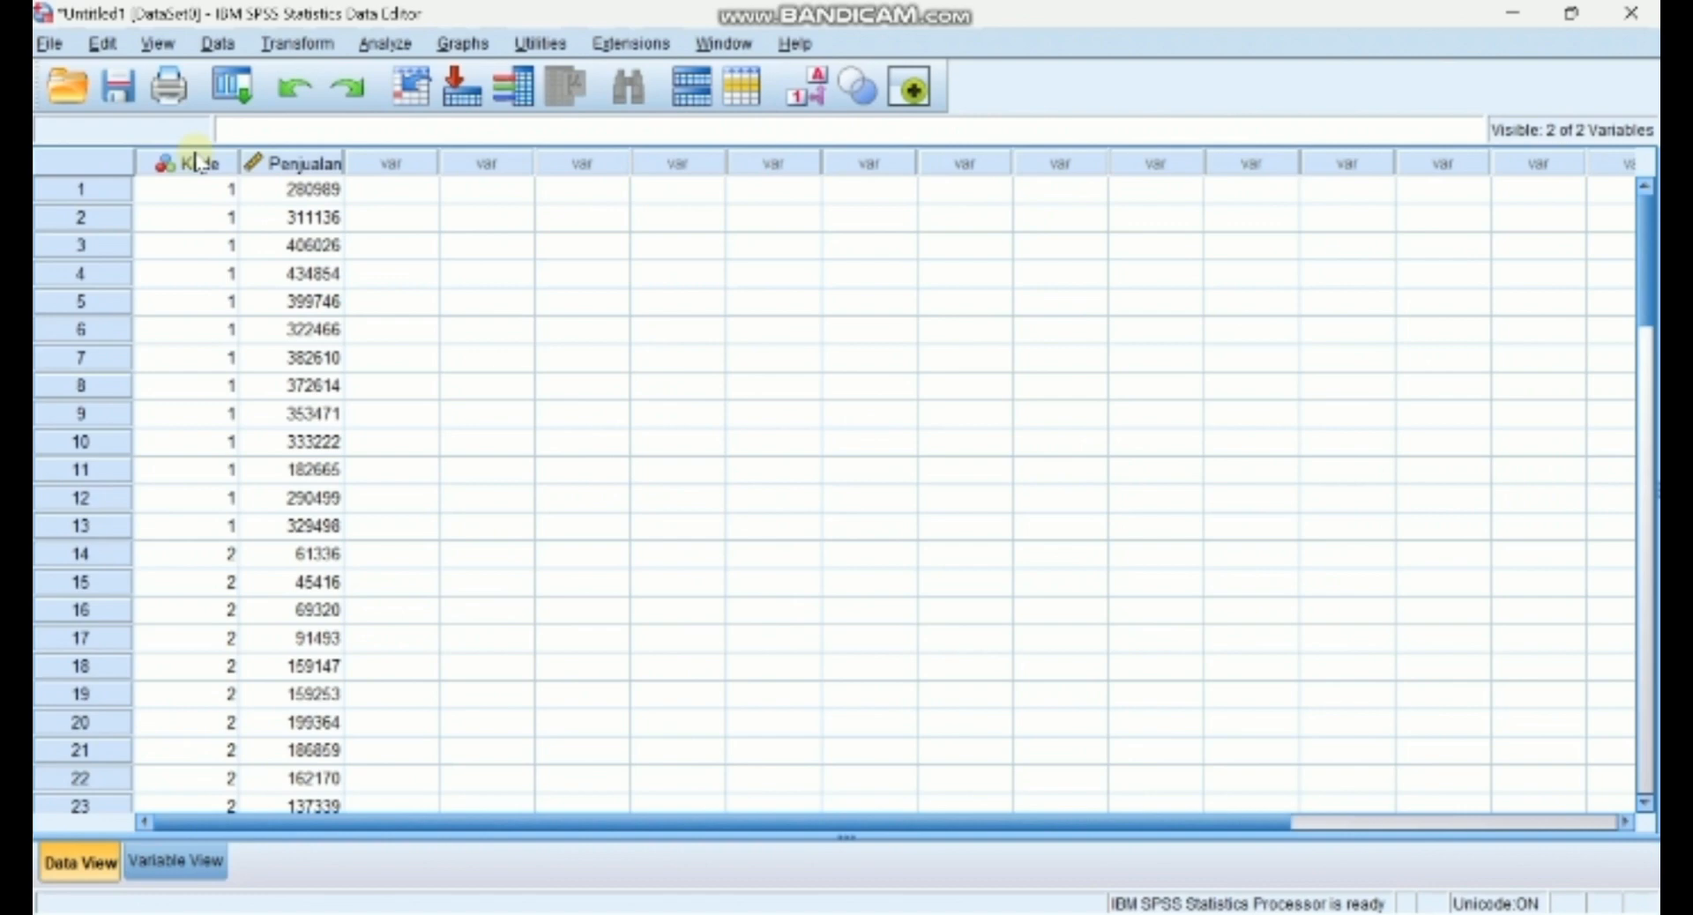
{"action": "left_click", "coordinate": [385, 45]}
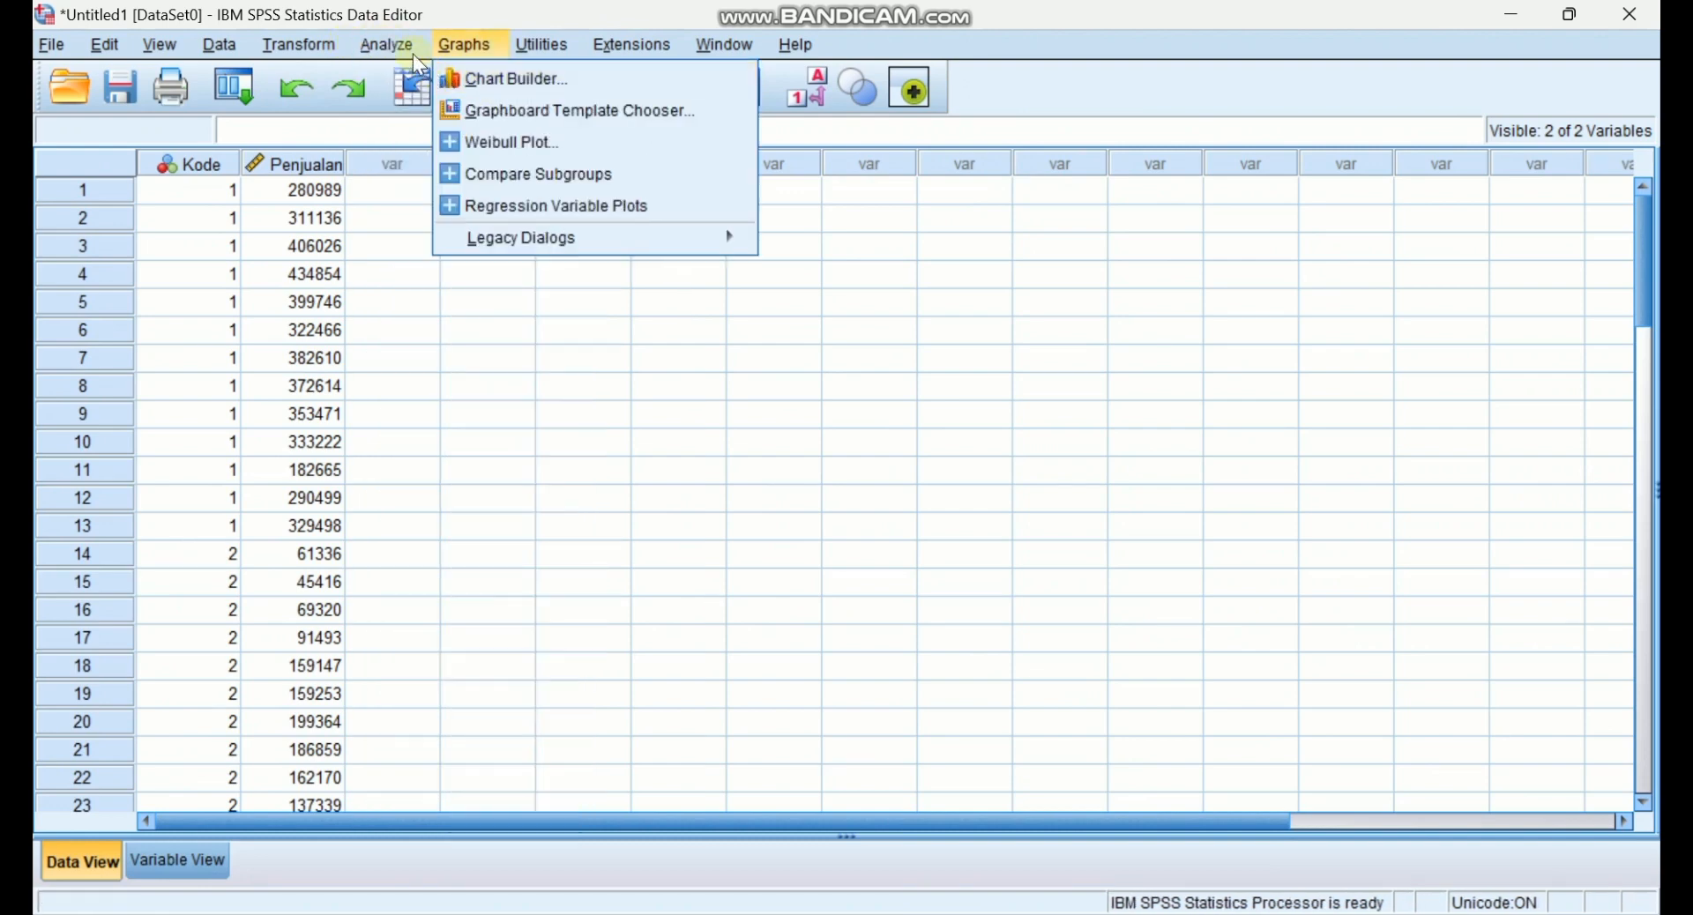
{"action": "mouse_move", "coordinate": [545, 106]}
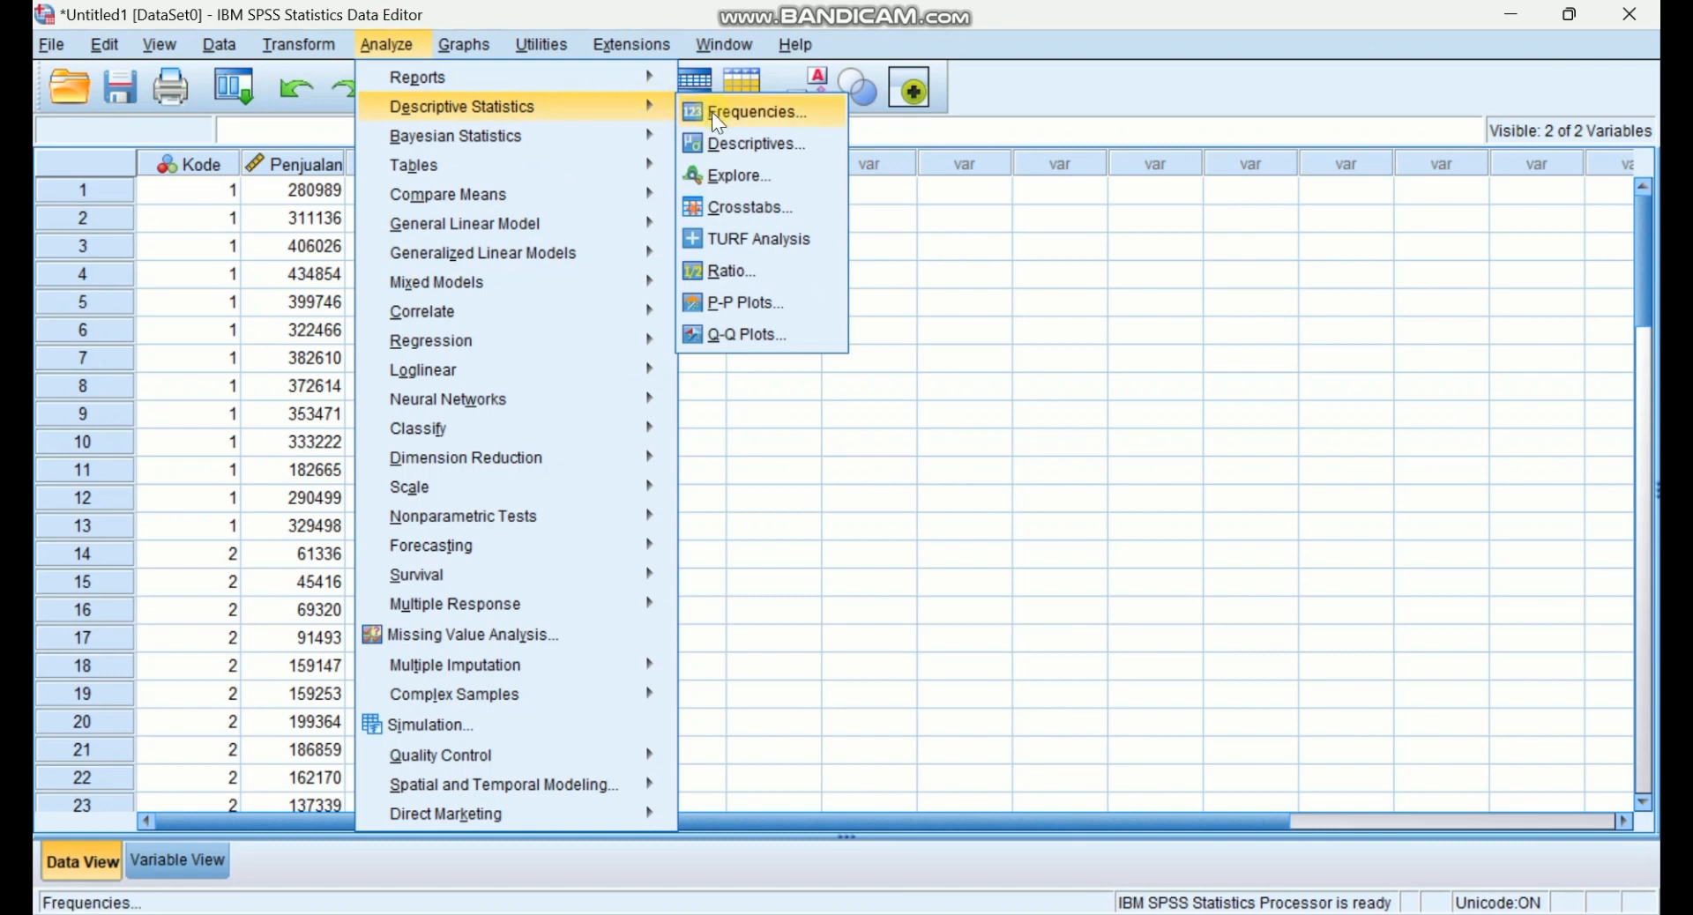
{"action": "left_click", "coordinate": [803, 179]}
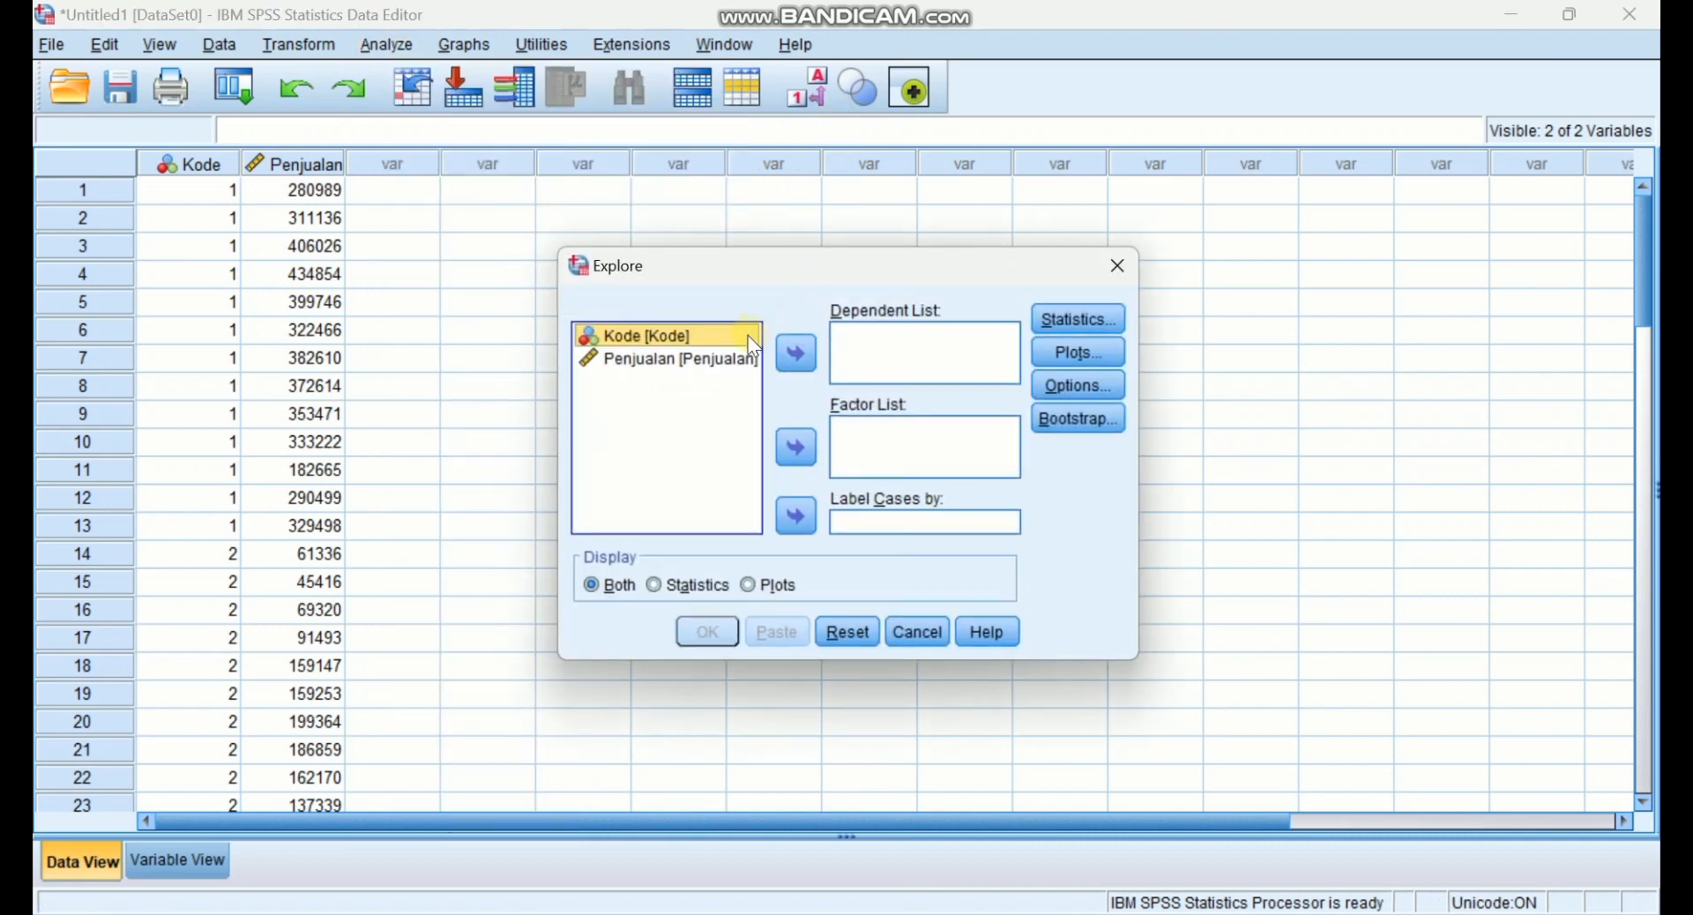
{"action": "left_click", "coordinate": [803, 456]}
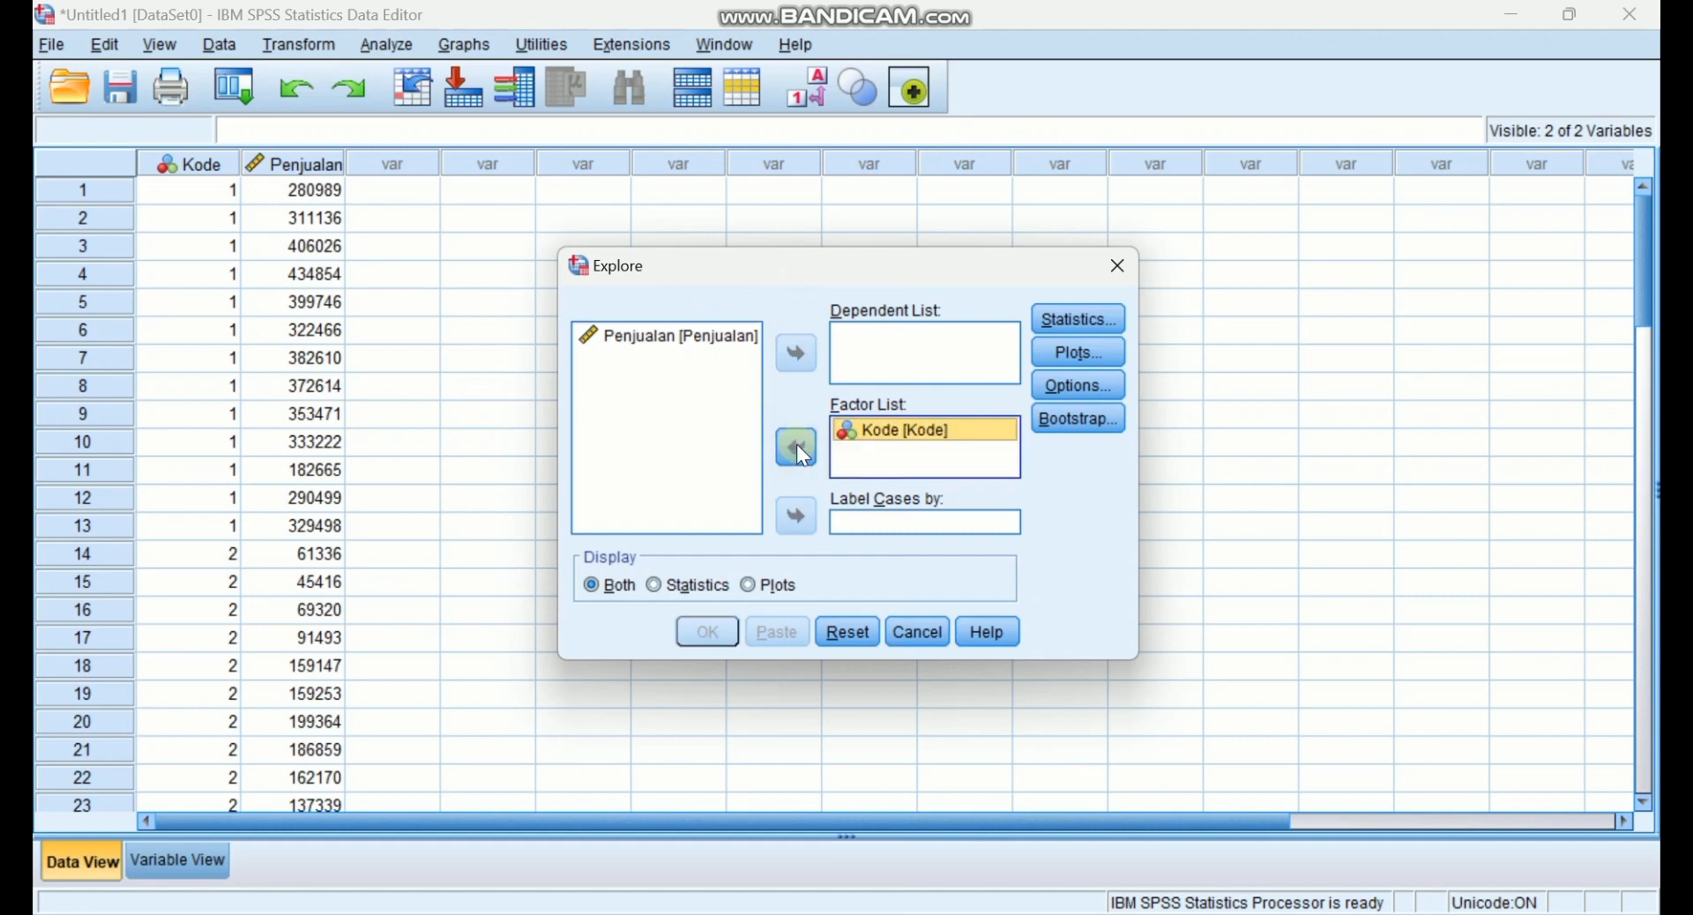
Assign Penjualan as the dependent variable and enable normality plots with tests for the Explore analysis
{"action": "left_click", "coordinate": [741, 344]}
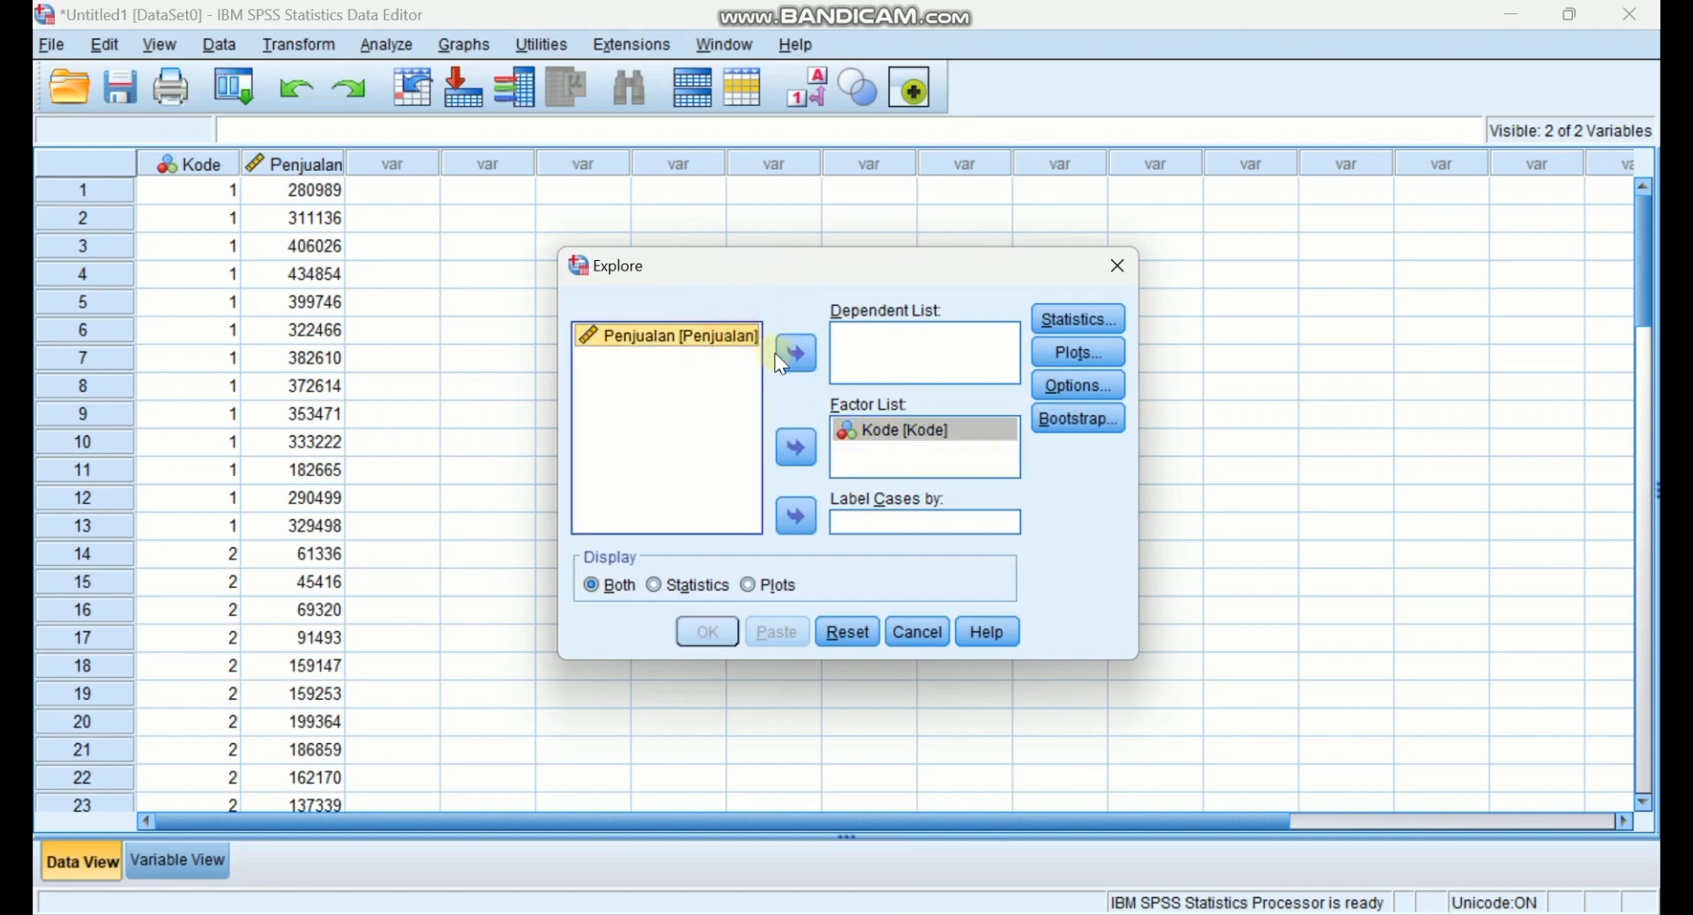
{"action": "left_click", "coordinate": [799, 356]}
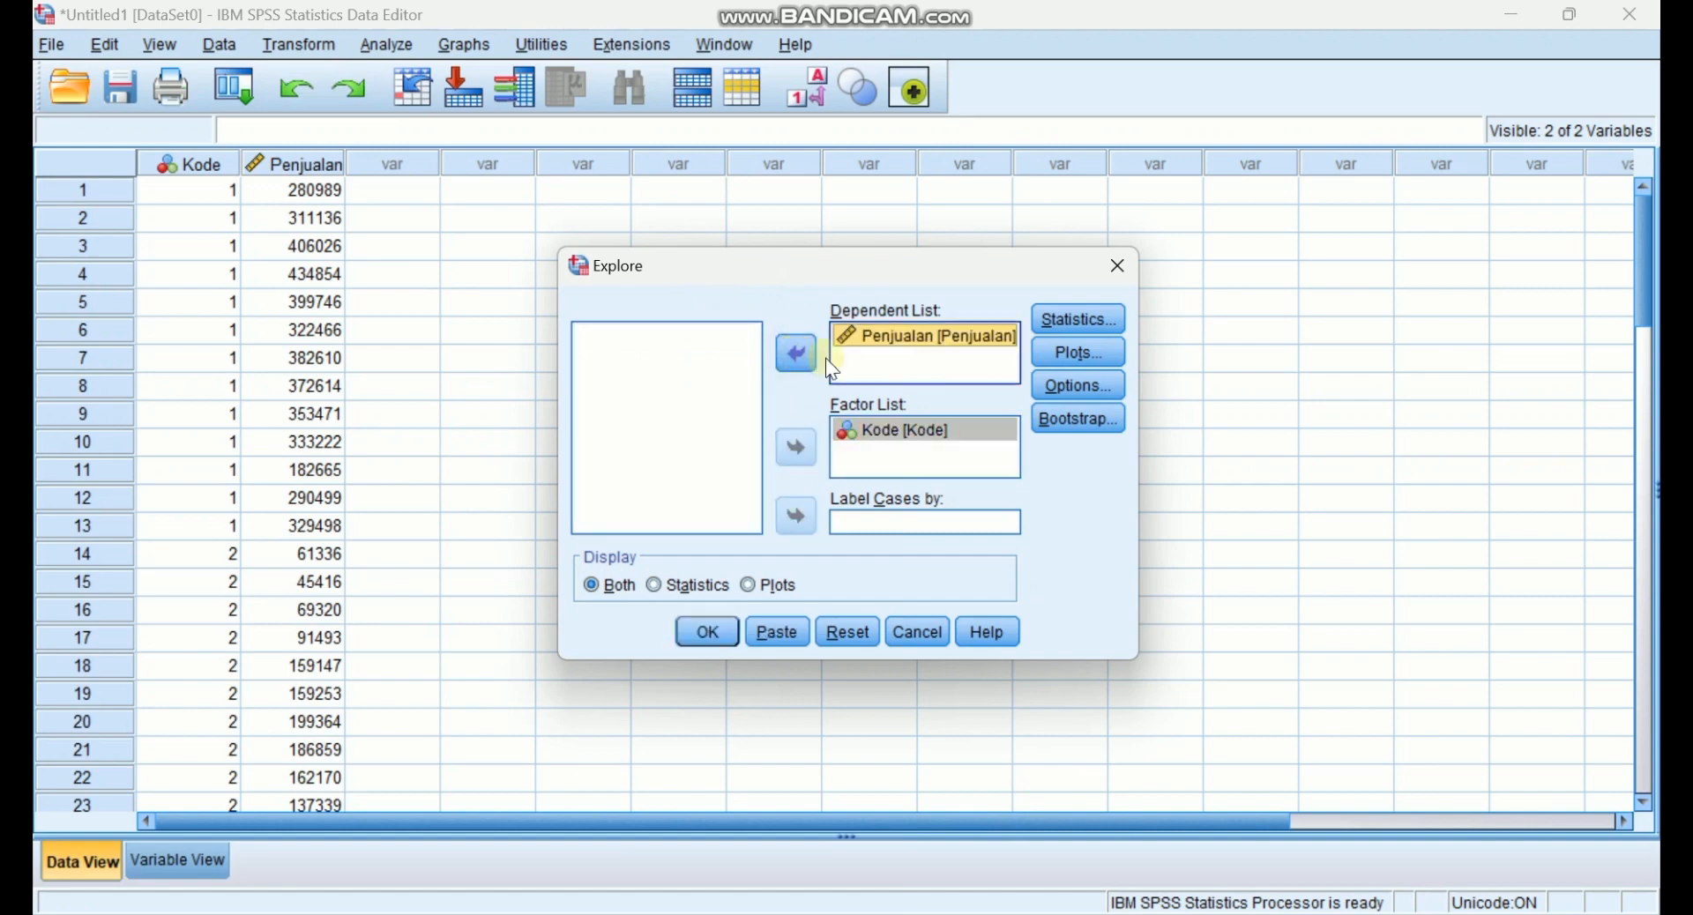
{"action": "left_click", "coordinate": [1055, 356]}
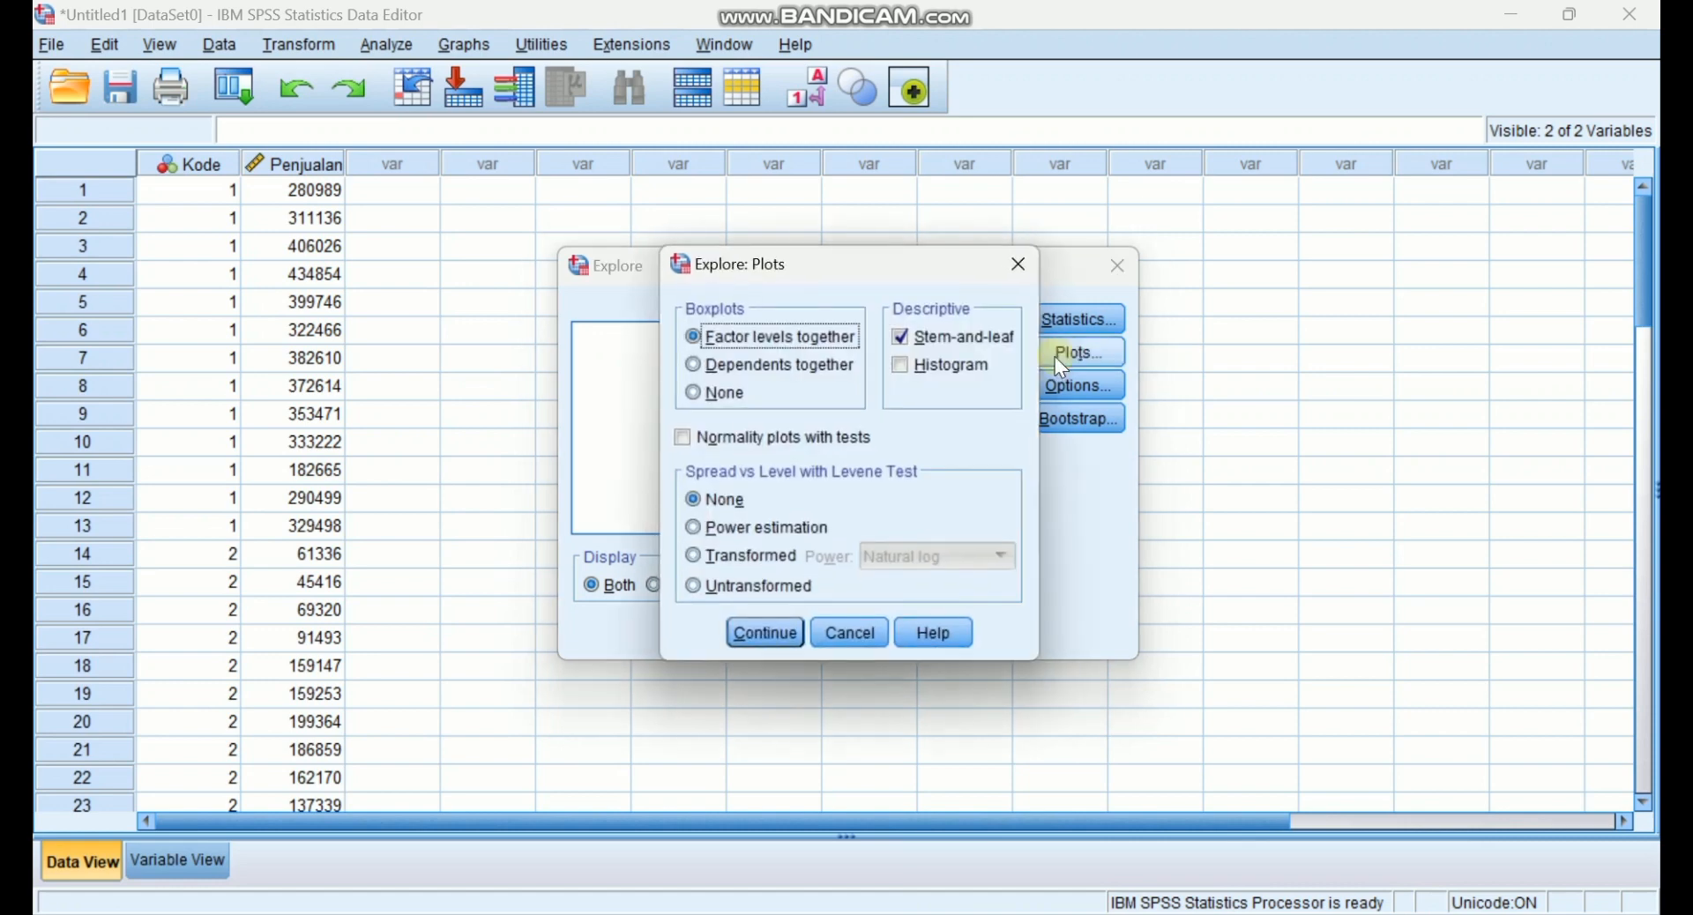
{"action": "left_click", "coordinate": [852, 439]}
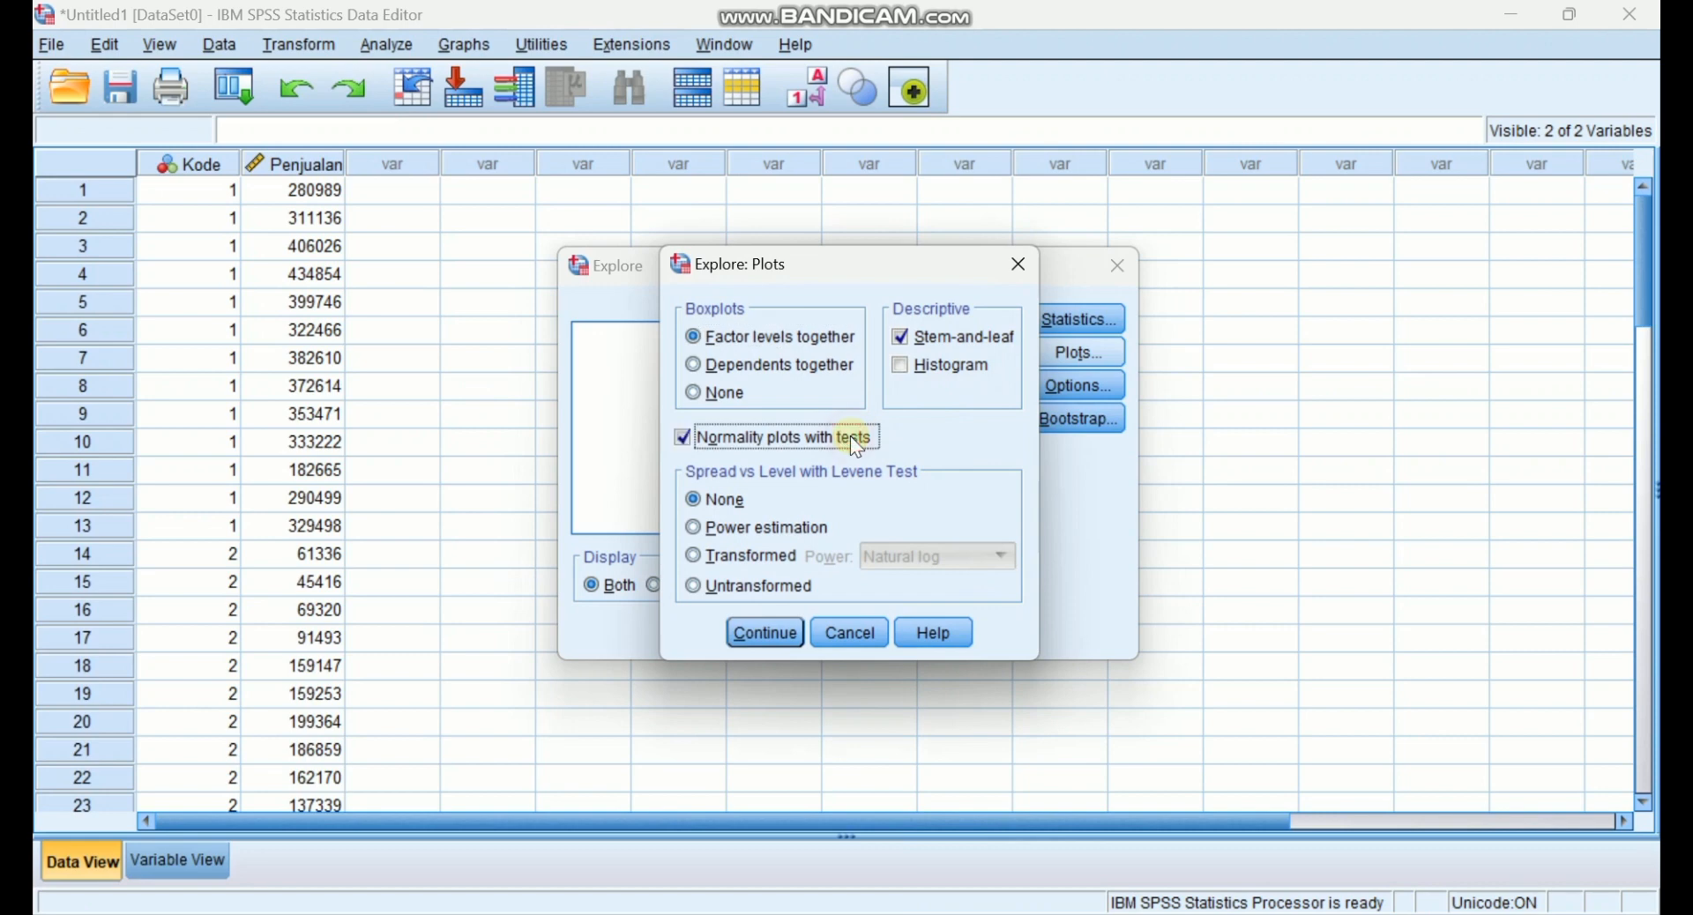
{"action": "left_click", "coordinate": [787, 636]}
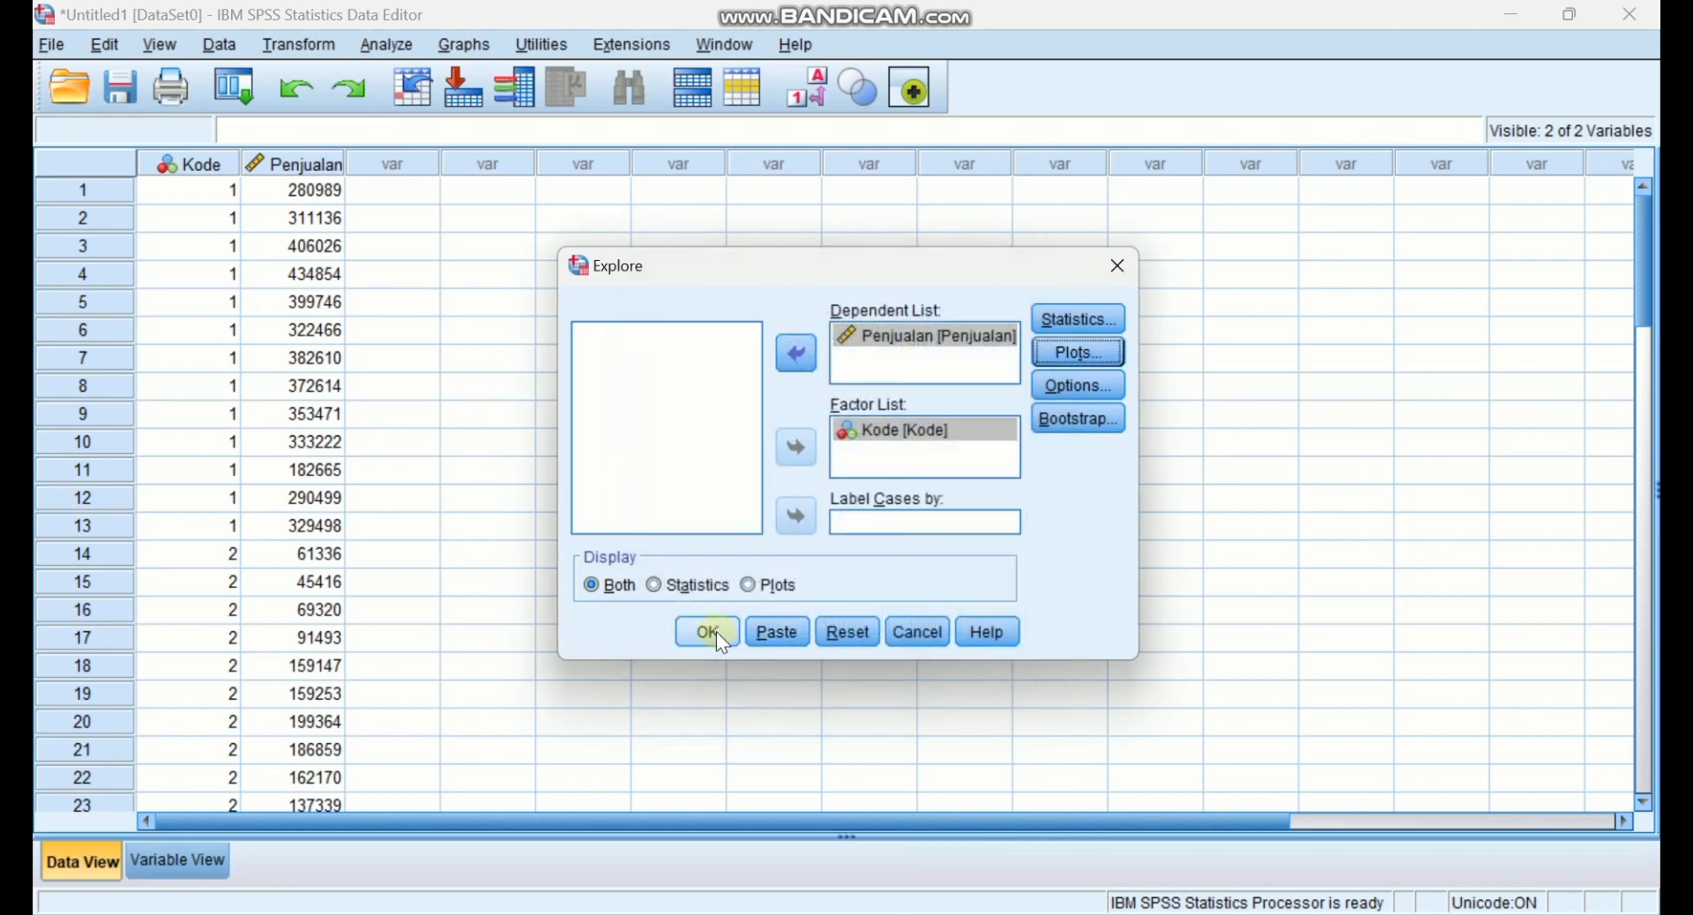
Run the Explore analysis and review the Tests of Normality table in the output
{"action": "left_click", "coordinate": [716, 632]}
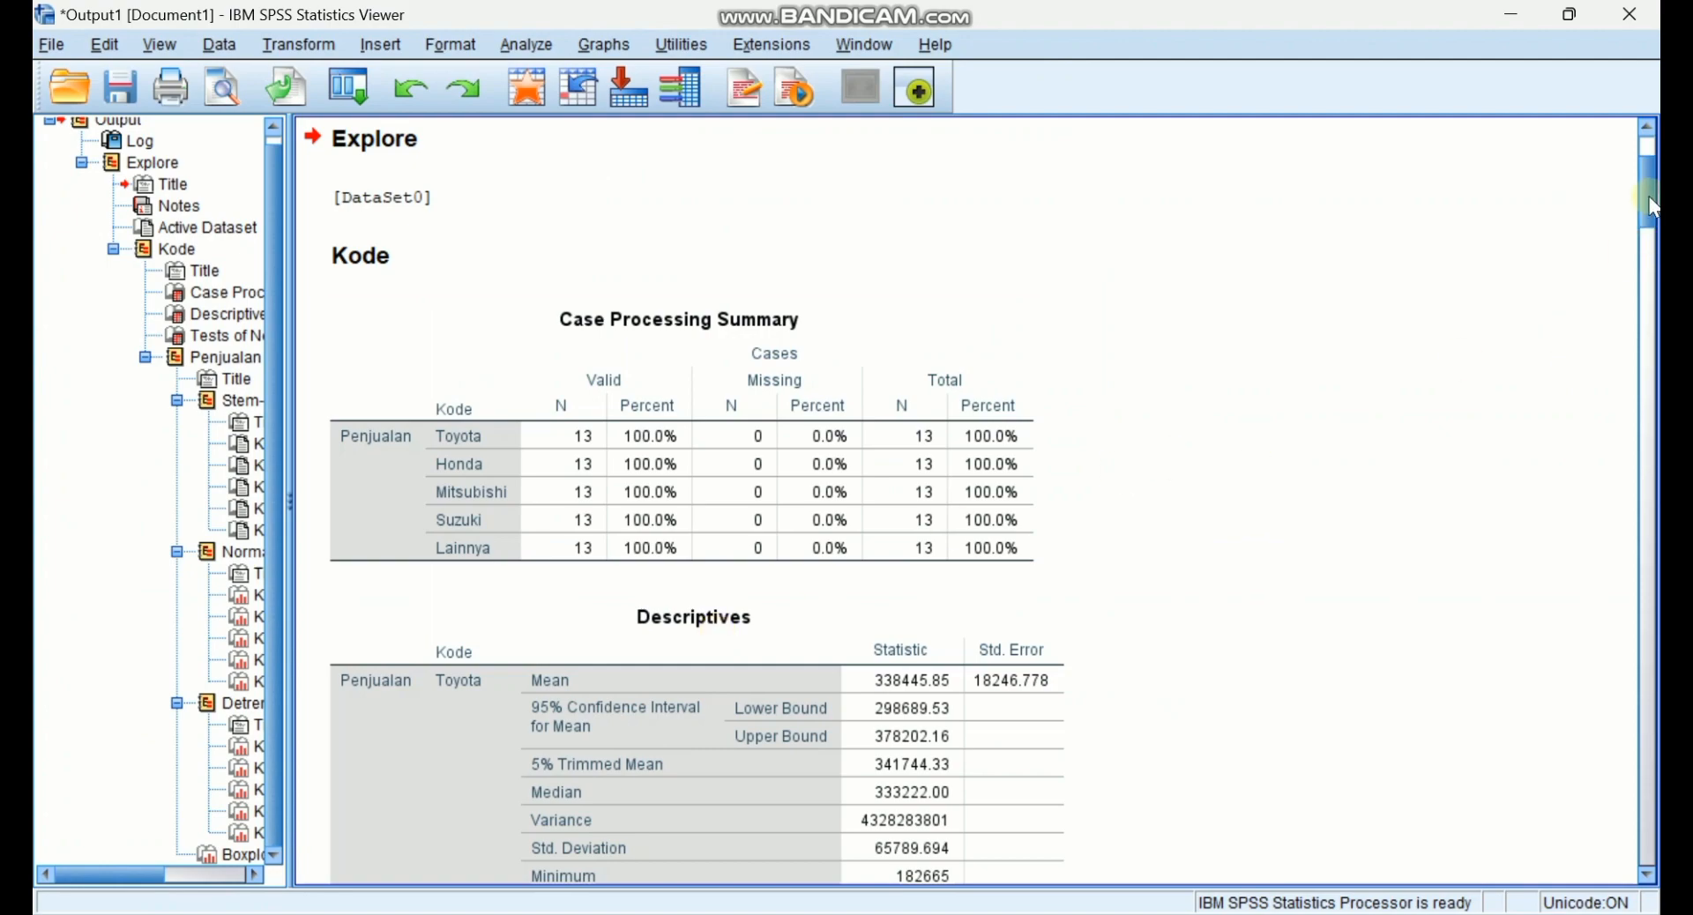
{"action": "left_click_drag", "start_coordinate": [1648, 198], "coordinate": [1651, 410]}
{"action": "left_click", "coordinate": [815, 554]}
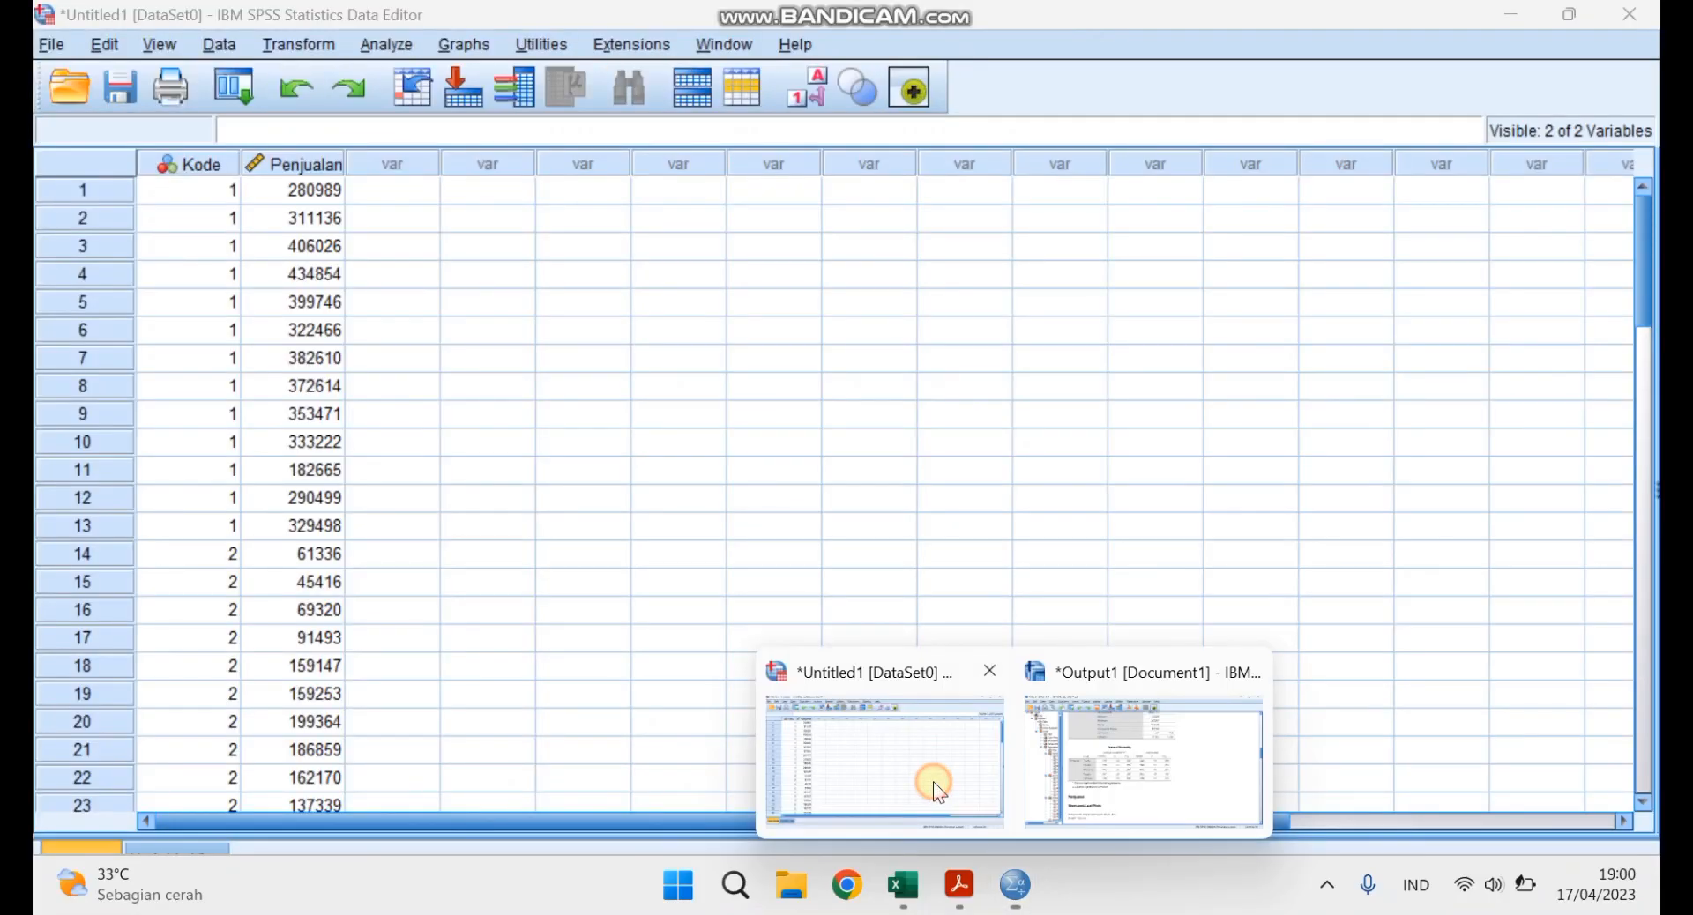
Return to the data editor and set up a One-Way ANOVA with Kode as the factor and Penjualan as the dependent variable
{"action": "left_click", "coordinate": [933, 781]}
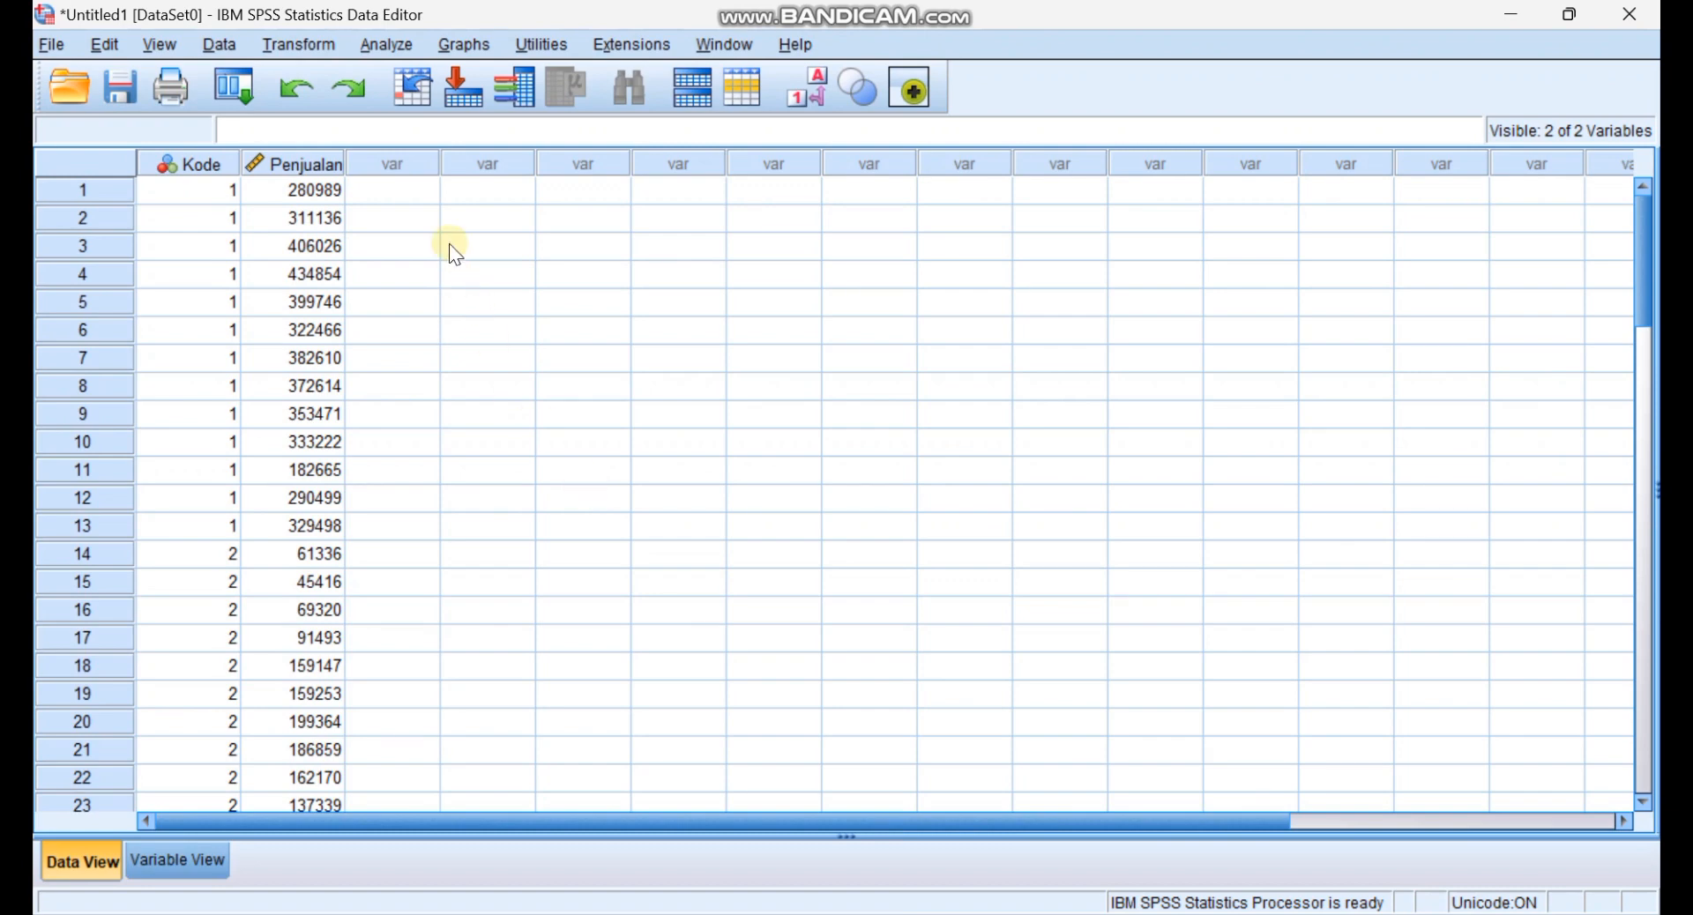
{"action": "left_click", "coordinate": [386, 48]}
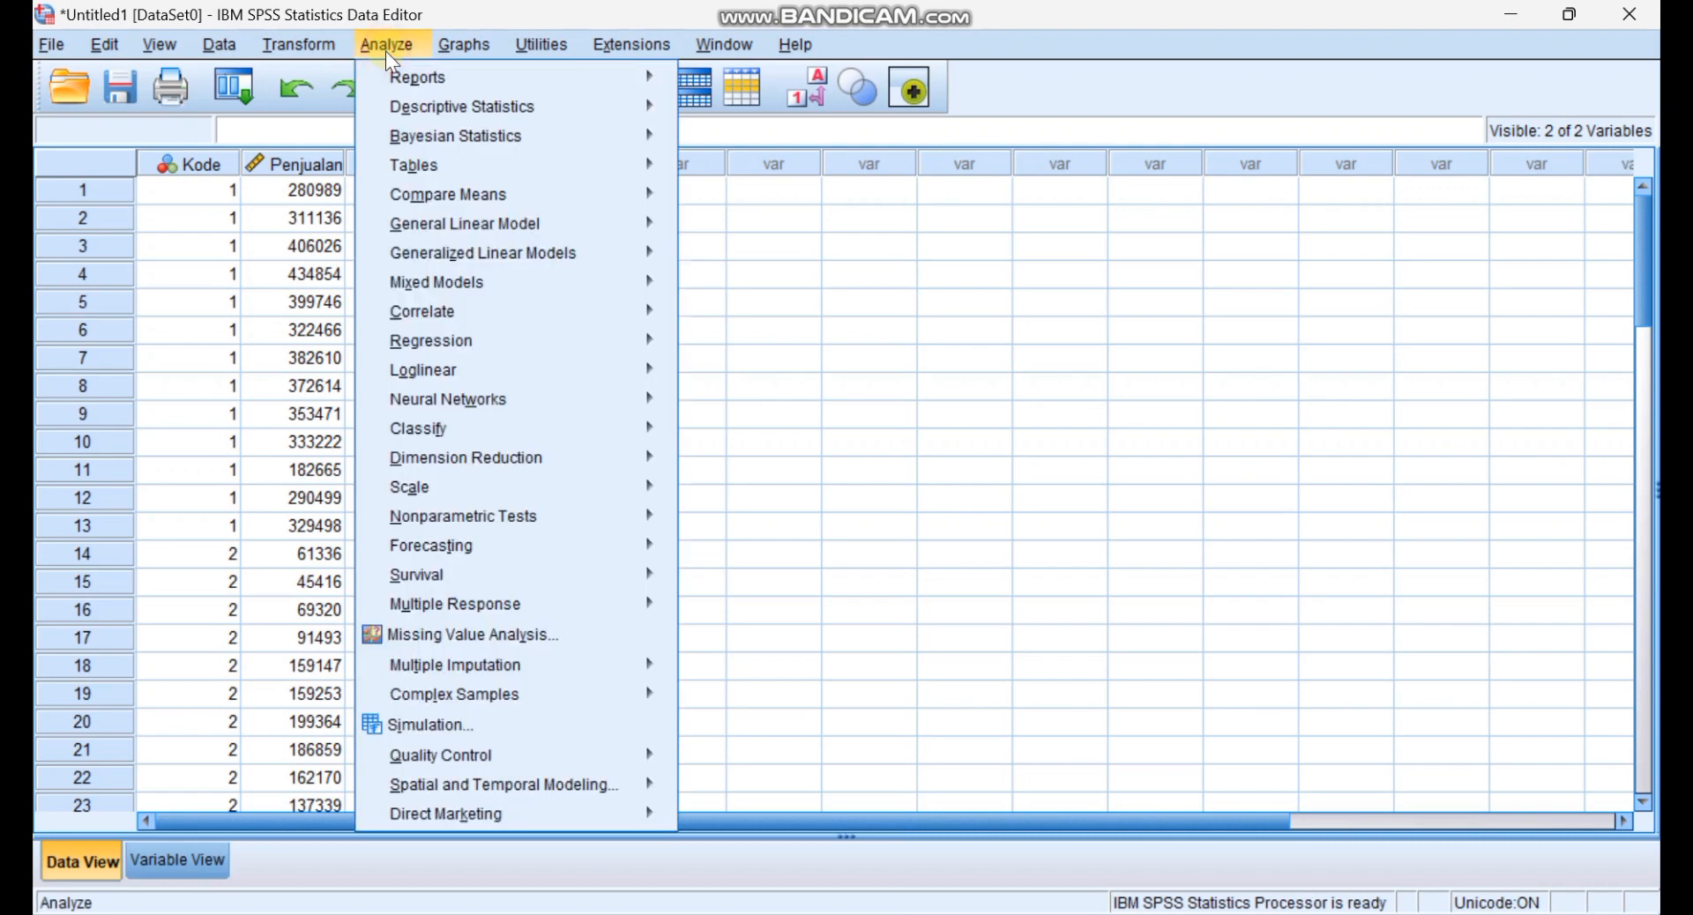
{"action": "mouse_move", "coordinate": [611, 199]}
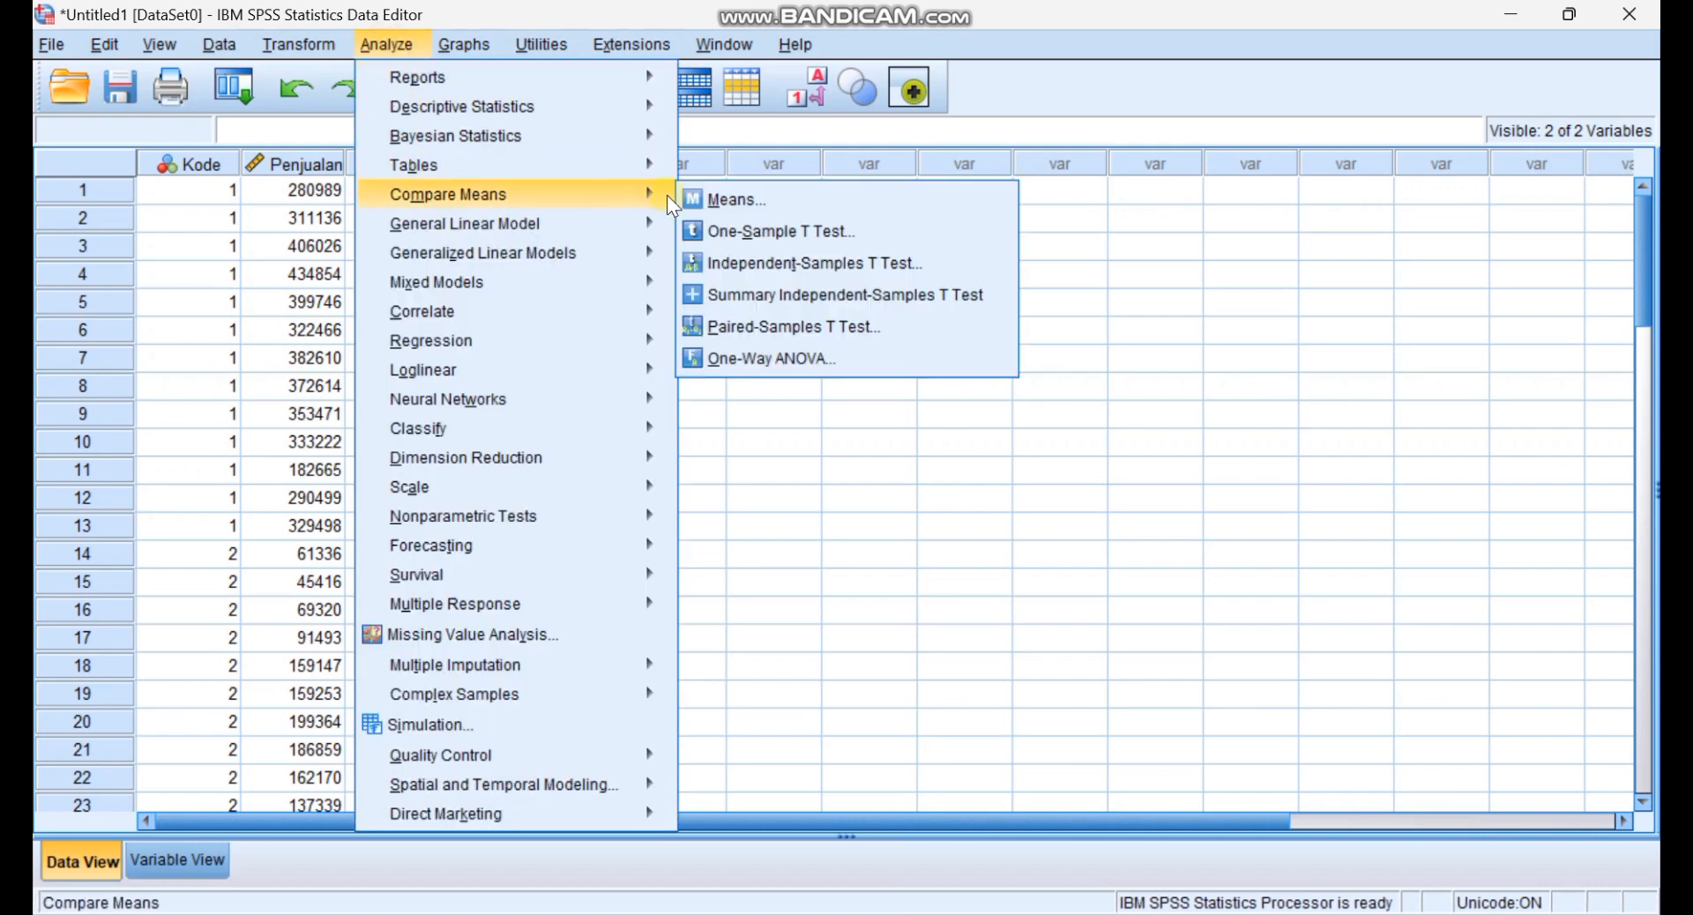
{"action": "left_click", "coordinate": [735, 360]}
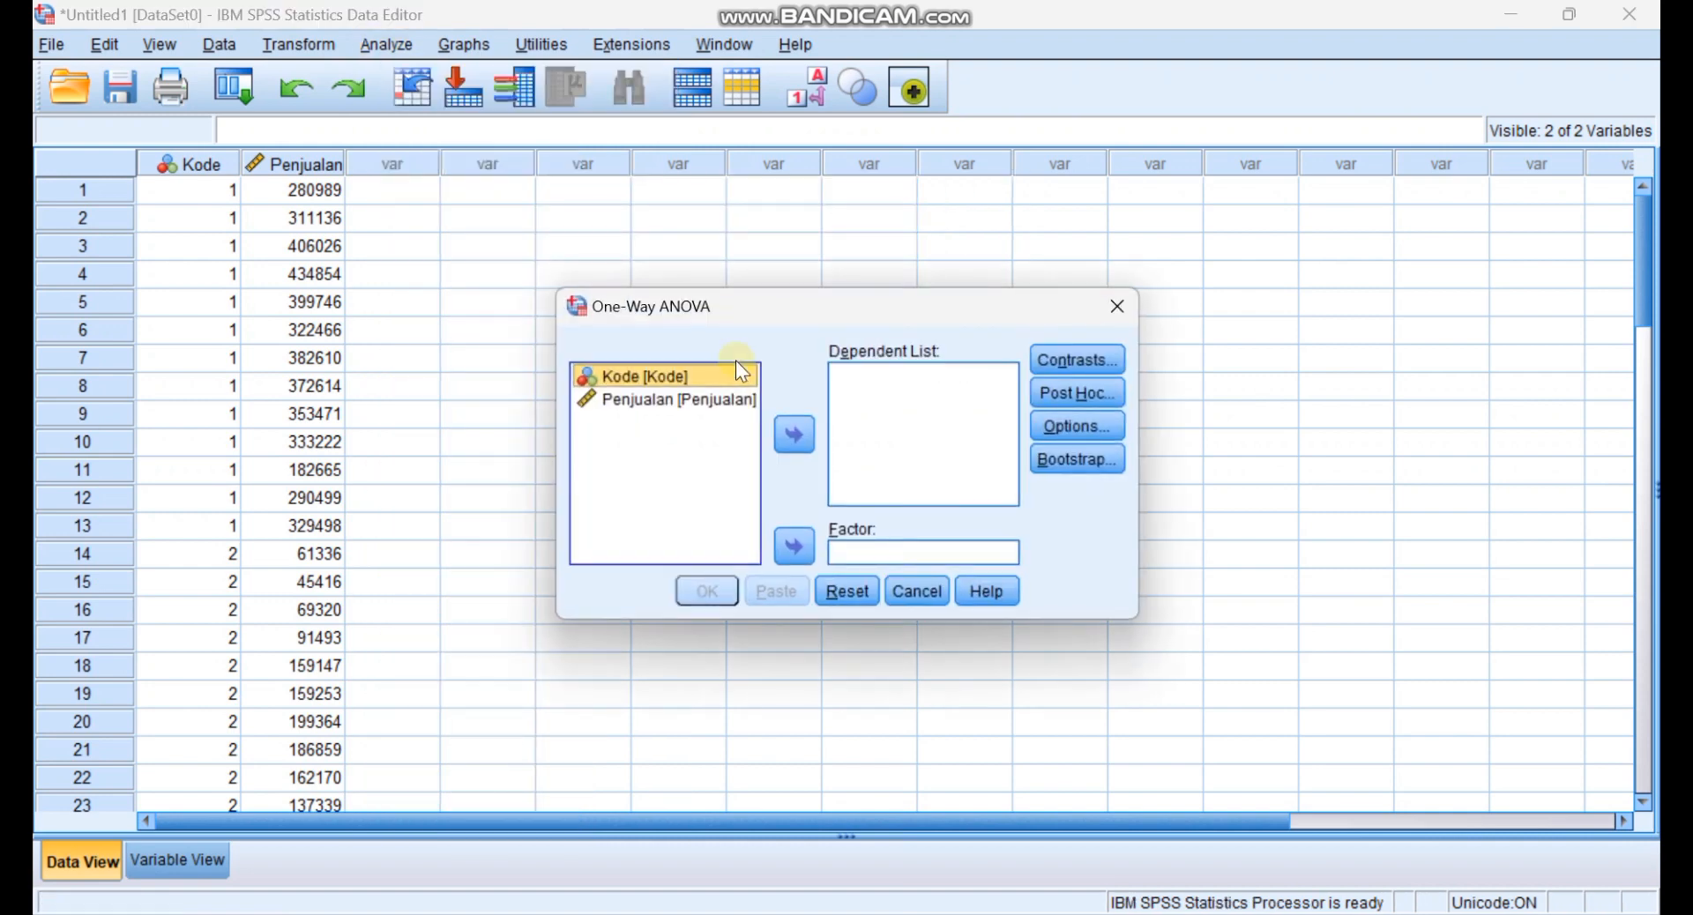
{"action": "left_click", "coordinate": [797, 548]}
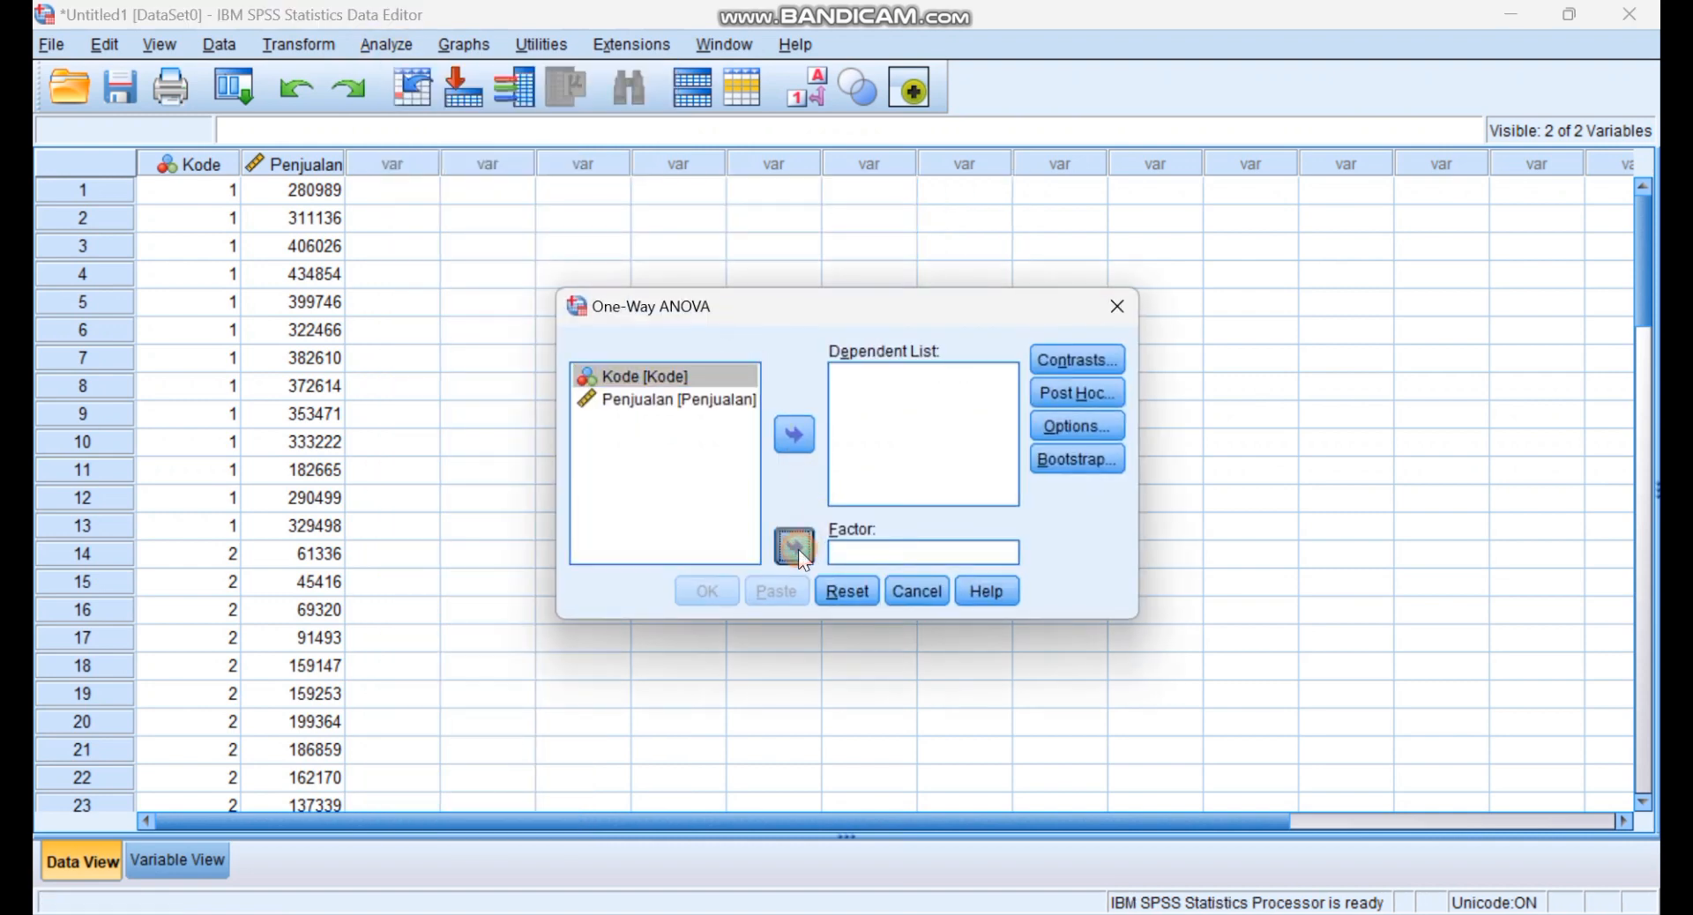
{"action": "left_click", "coordinate": [719, 390]}
{"action": "left_click", "coordinate": [795, 434]}
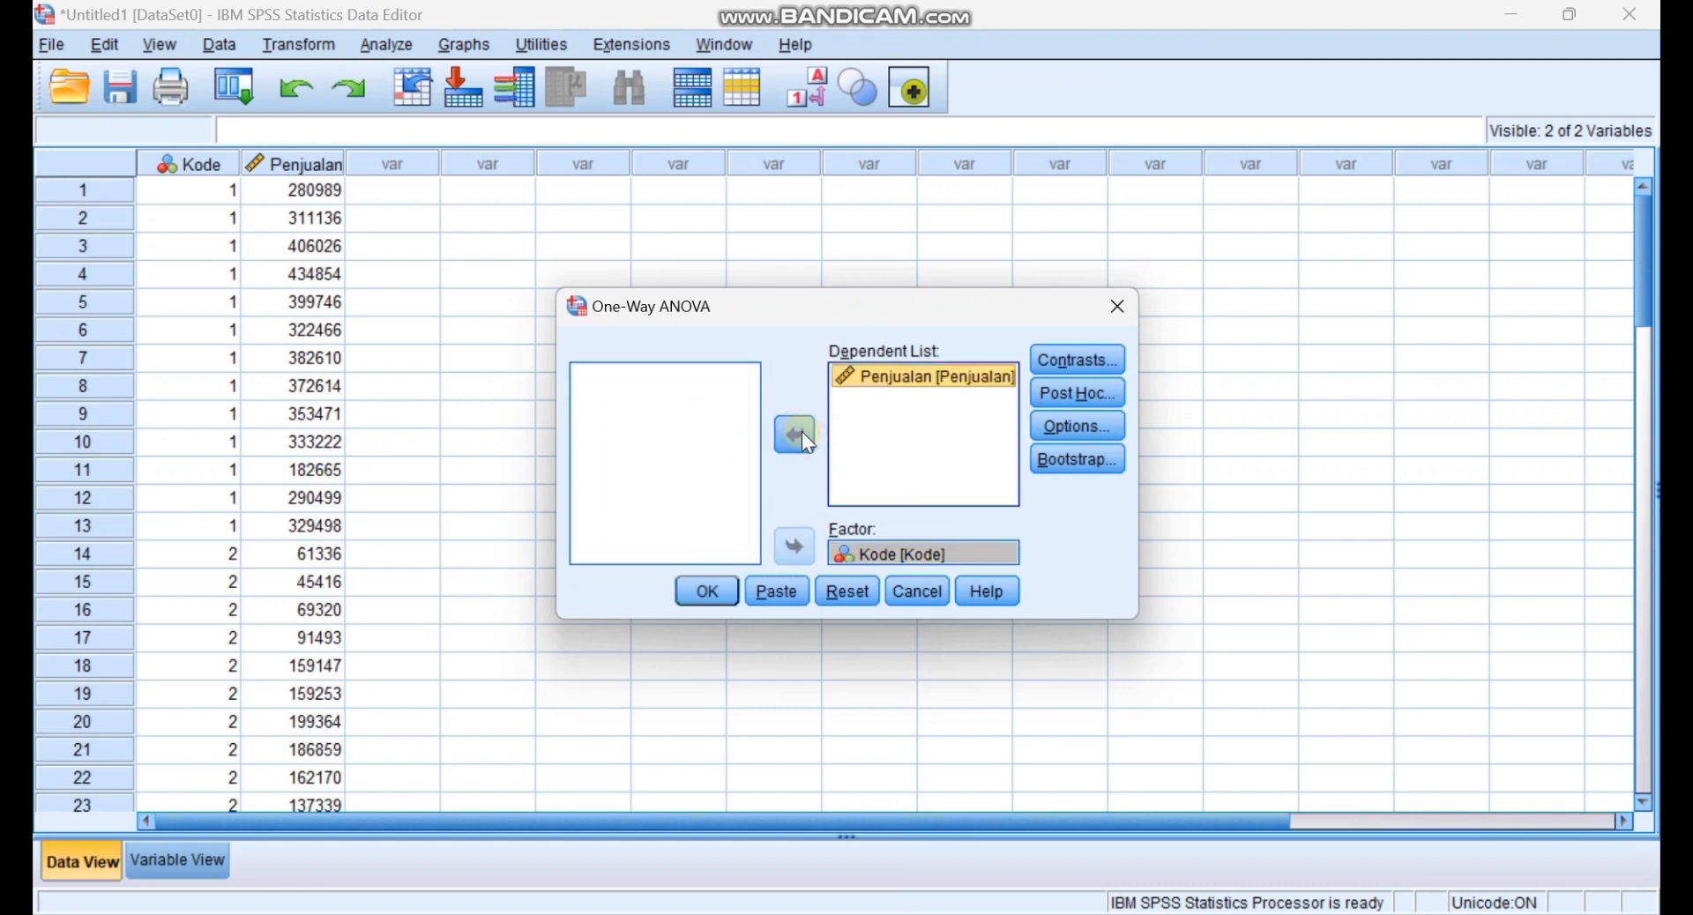
Enable the Tukey post hoc comparison and the homogeneity of variance test for the One-Way ANOVA
{"action": "left_click", "coordinate": [1062, 396]}
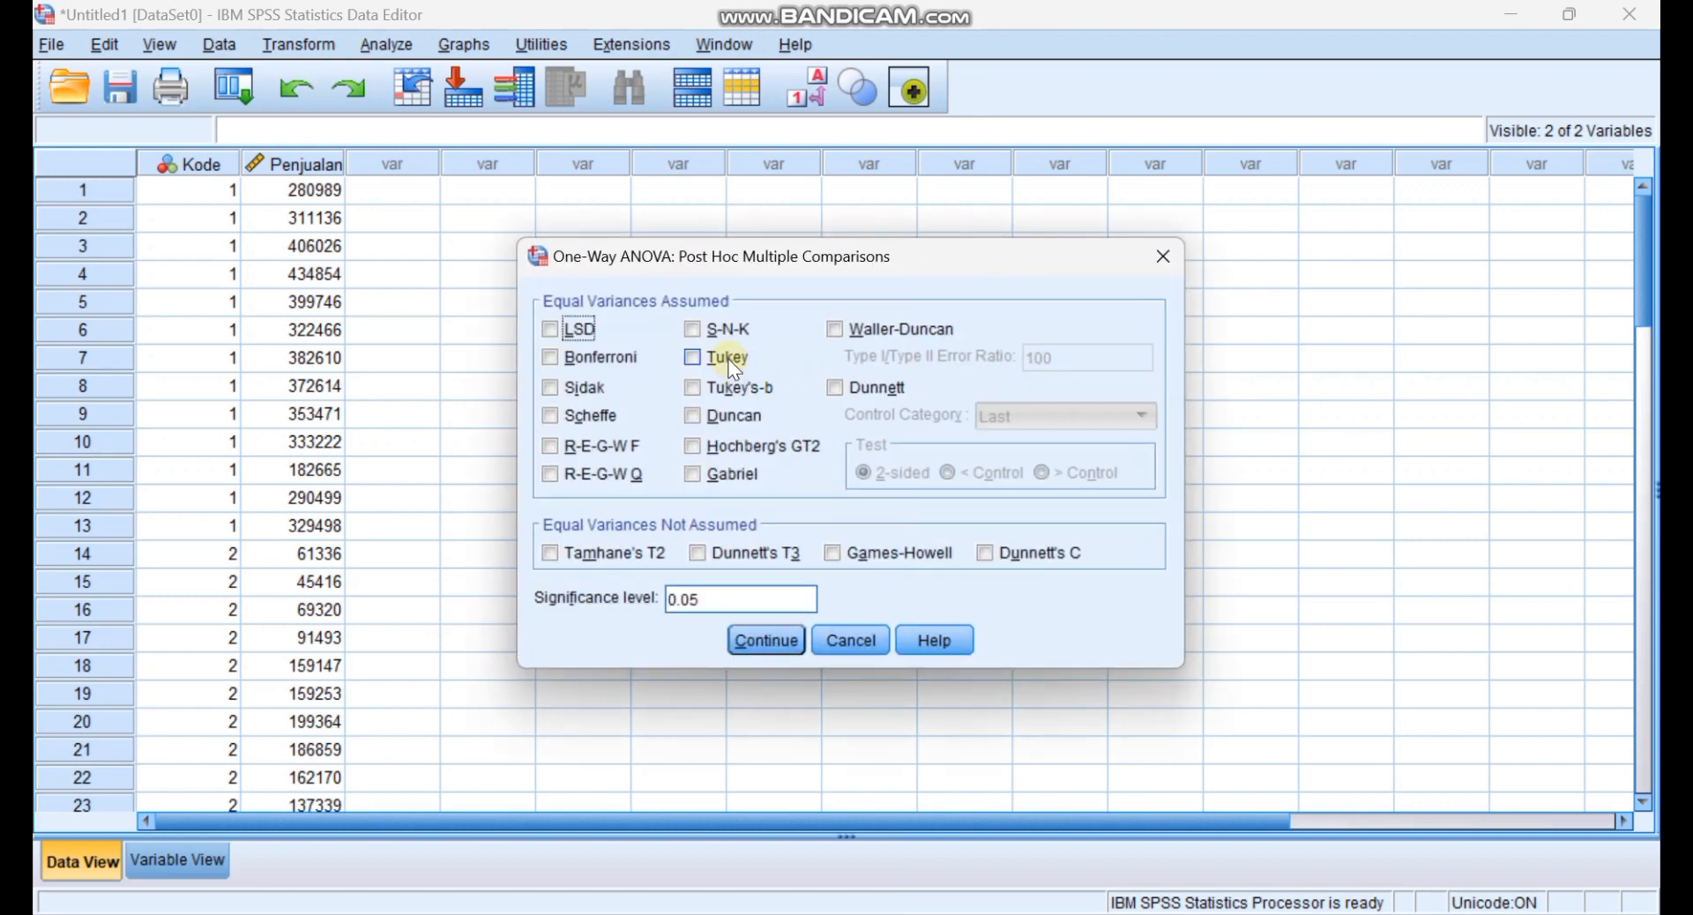
{"action": "left_click", "coordinate": [727, 358]}
{"action": "left_click", "coordinate": [767, 640]}
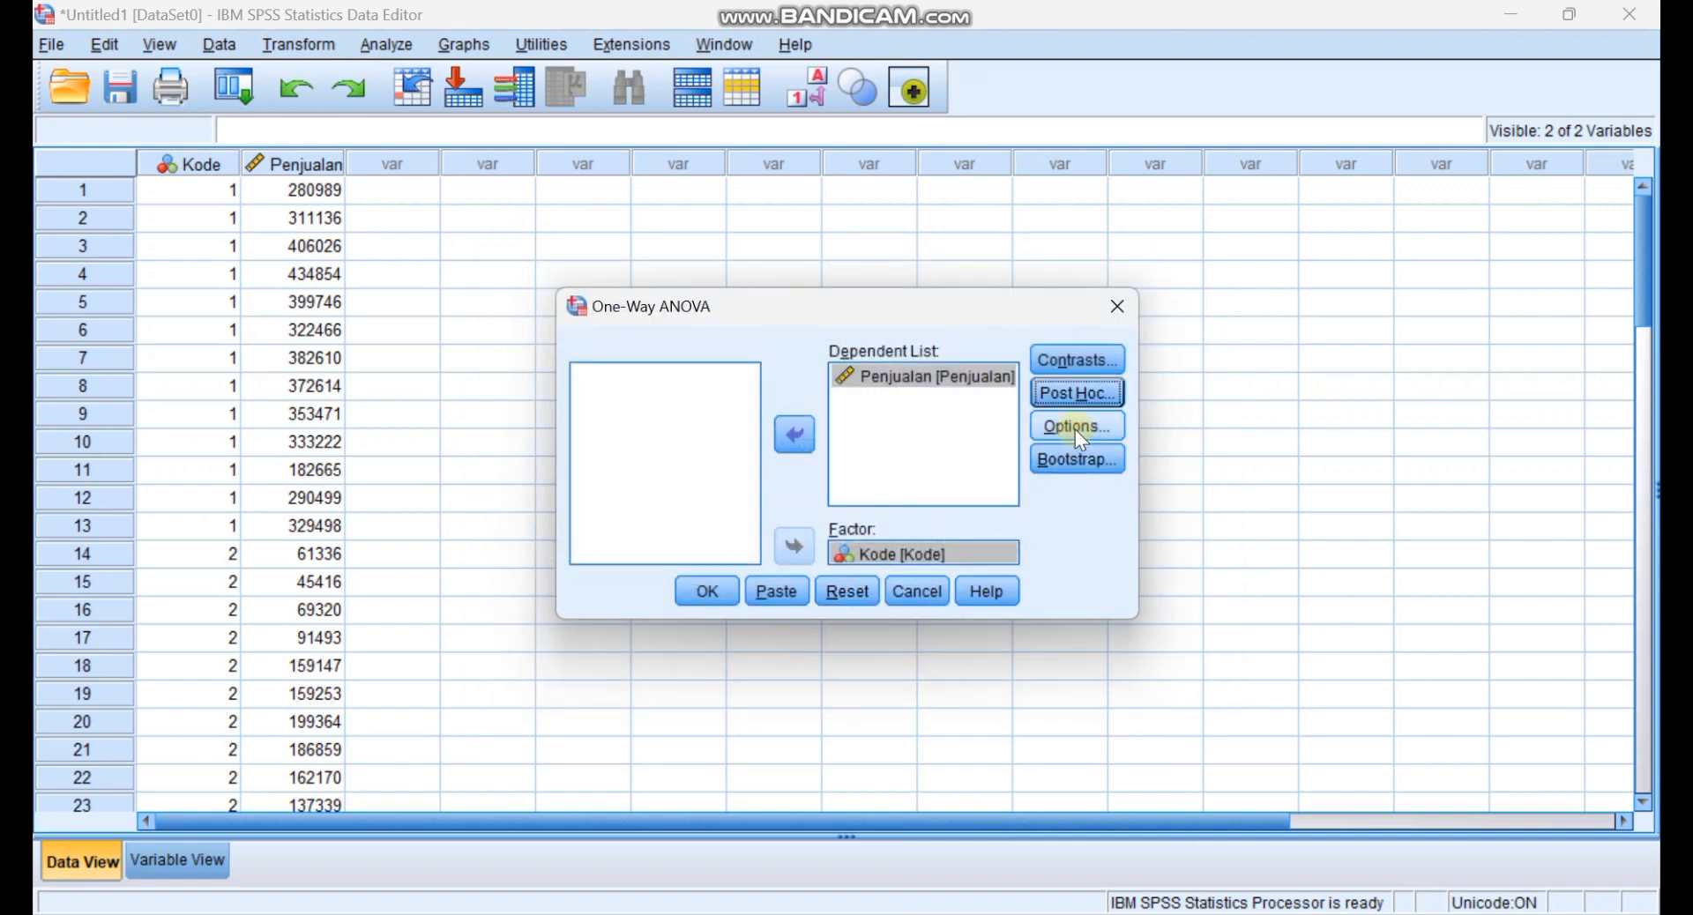
{"action": "left_click", "coordinate": [1076, 428]}
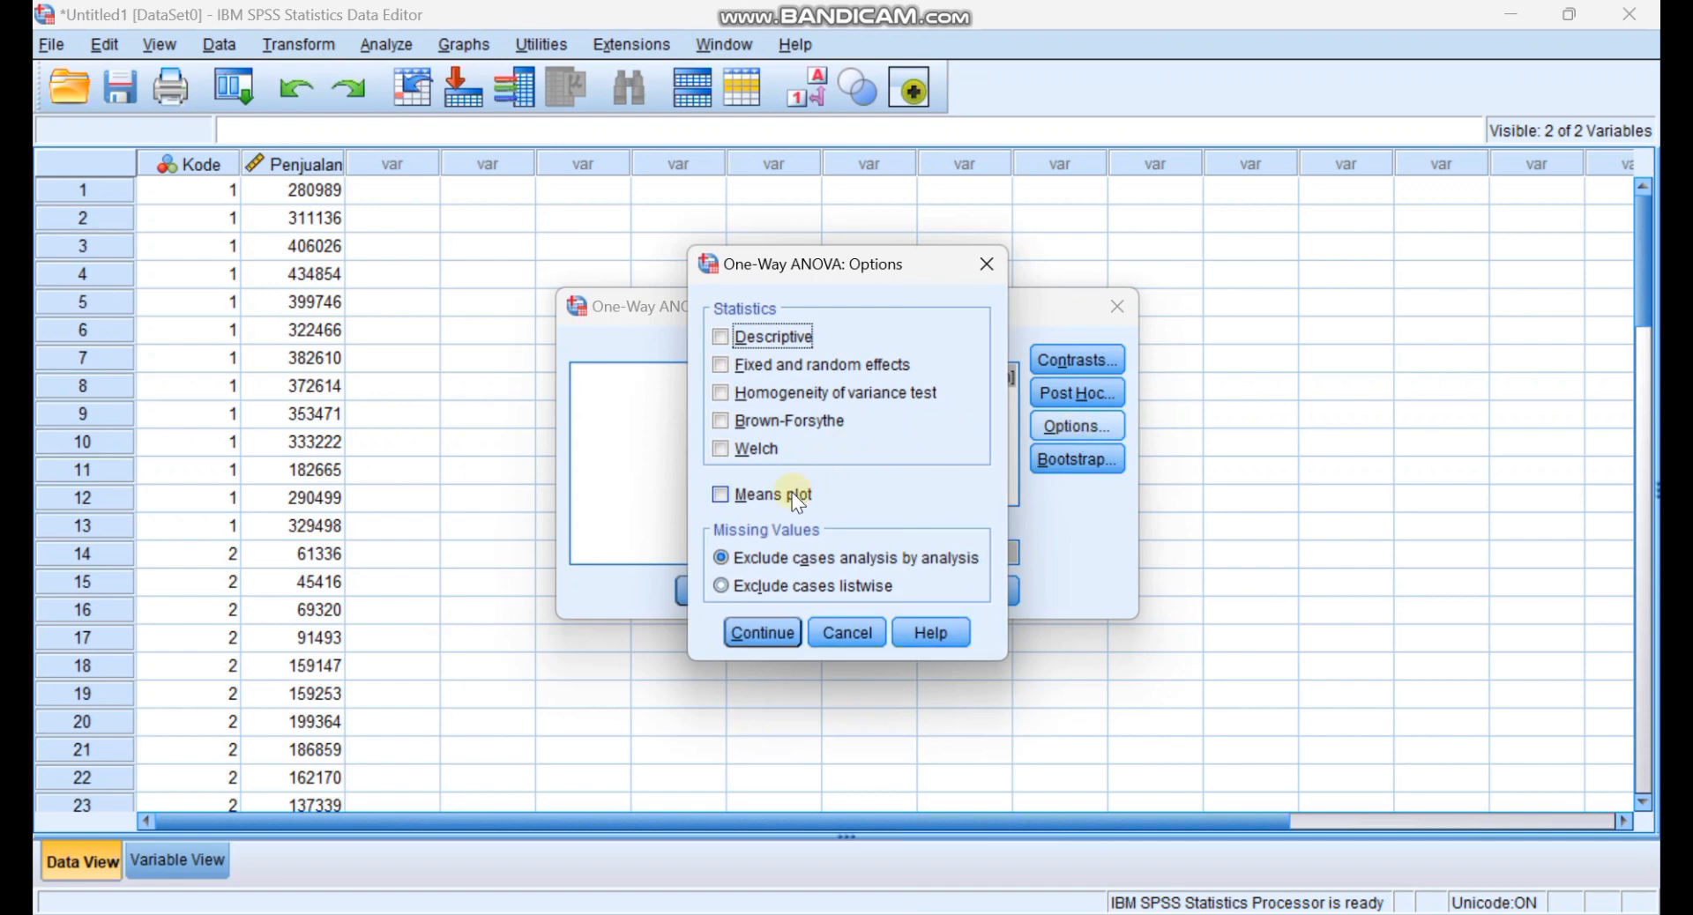
{"action": "left_click", "coordinate": [787, 393]}
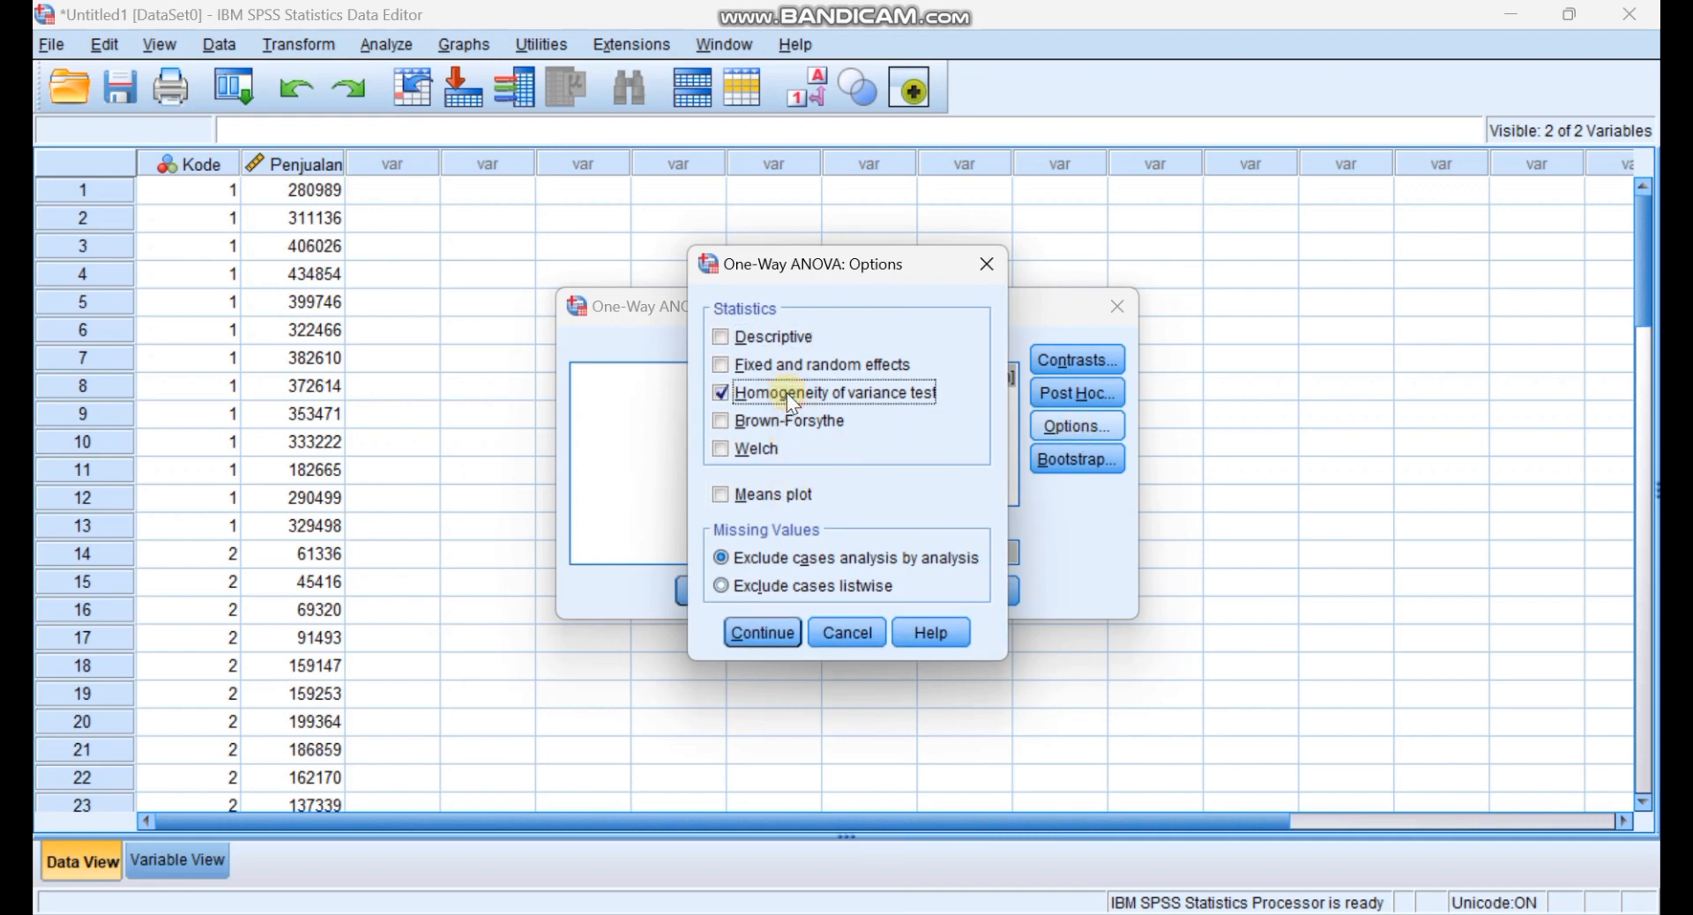
{"action": "left_click", "coordinate": [743, 631]}
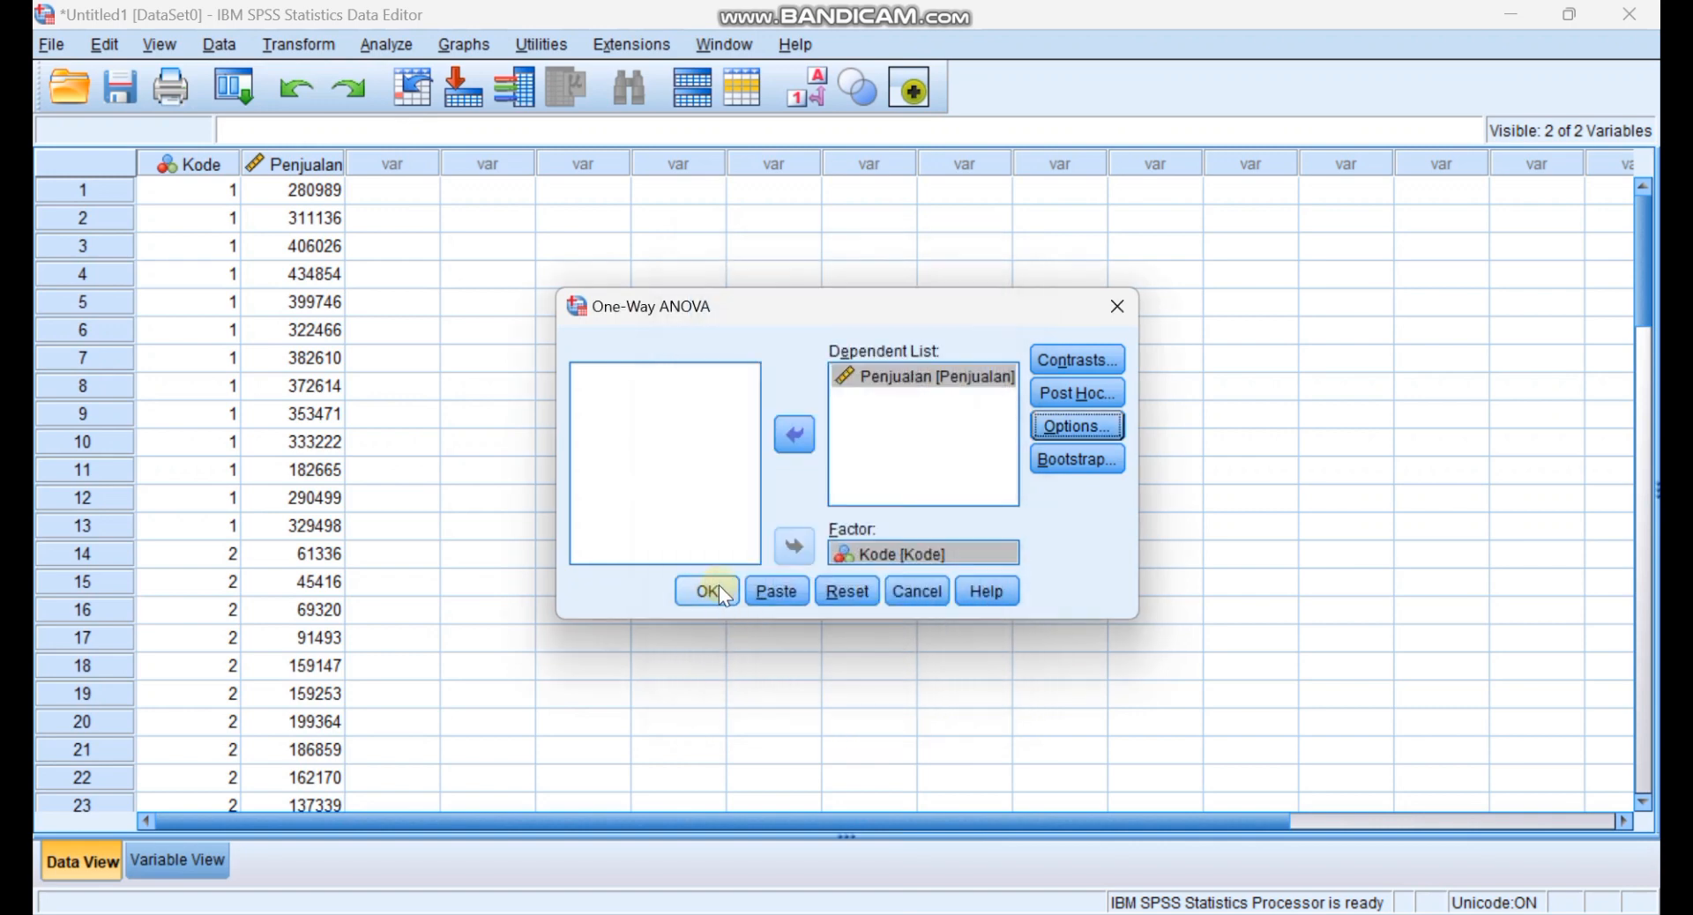
Run the One-Way ANOVA and review the Test of Homogeneity of Variances and ANOVA tables
{"action": "left_click", "coordinate": [718, 584]}
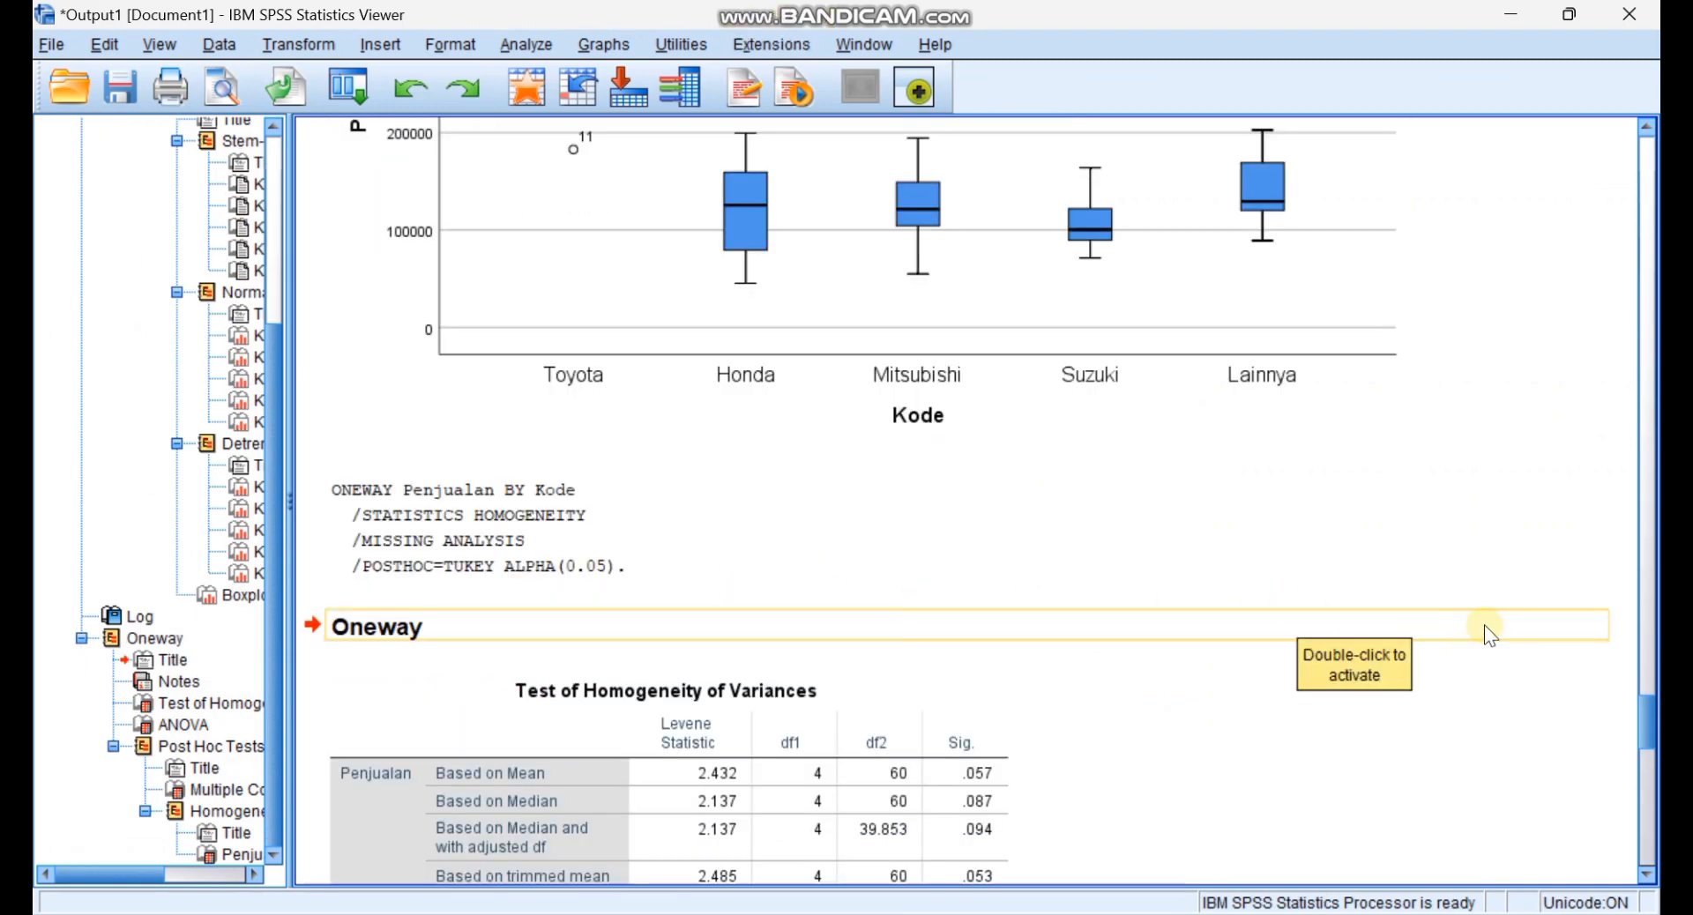
{"action": "left_click_drag", "start_coordinate": [1646, 716], "coordinate": [1652, 761]}
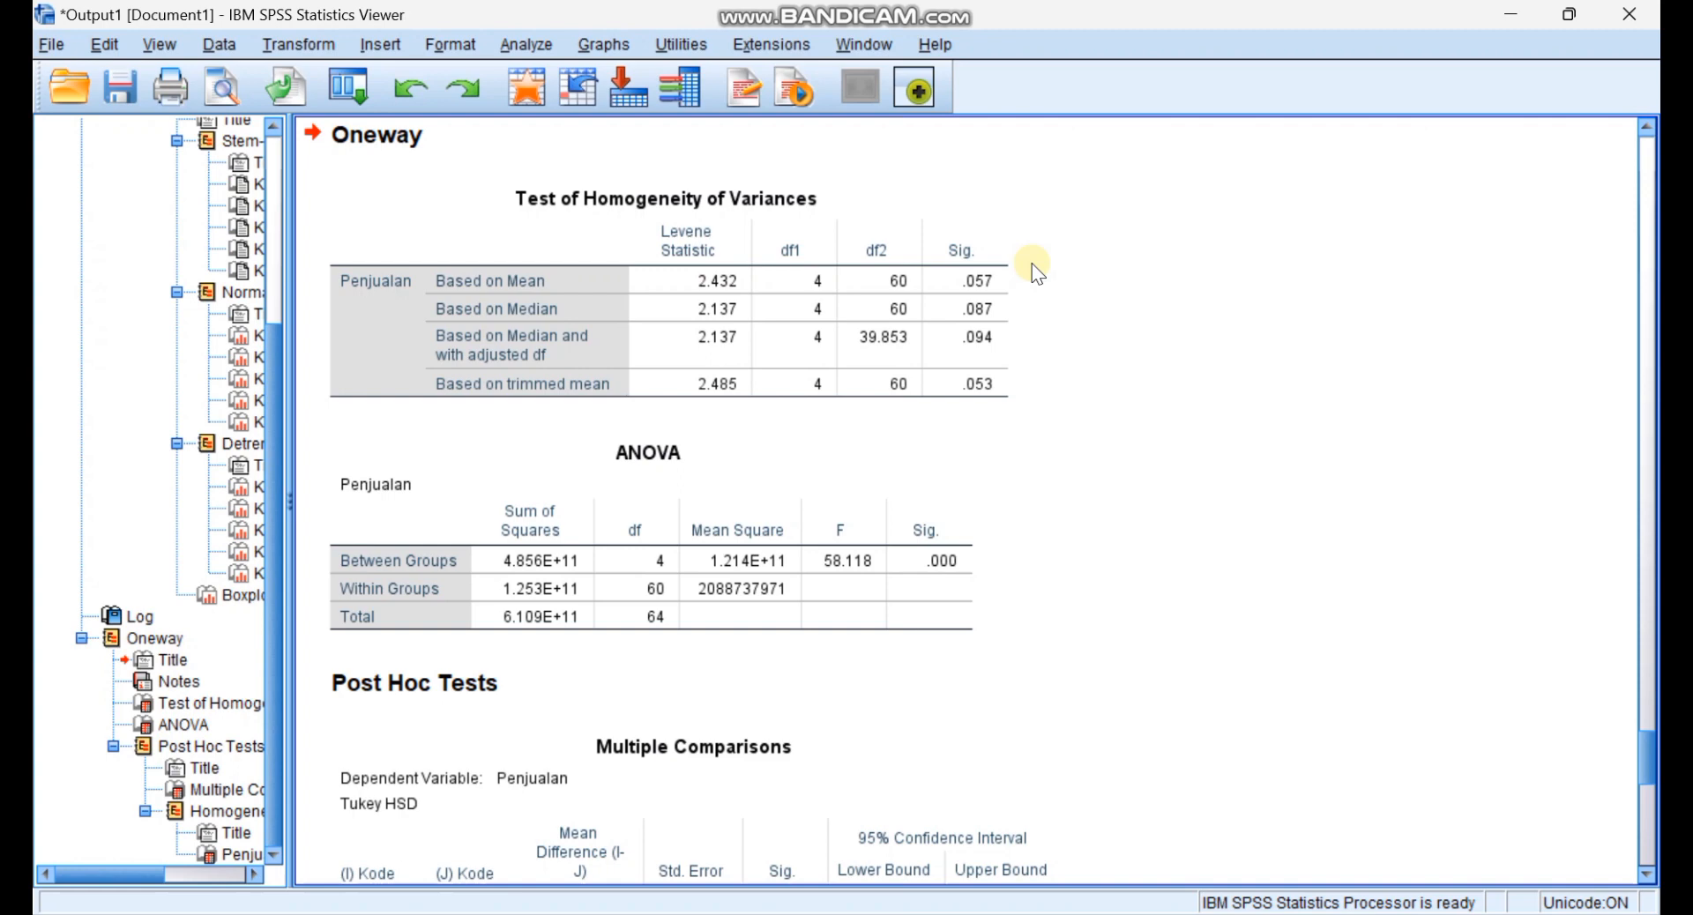
{"action": "left_click_drag", "start_coordinate": [1636, 753], "coordinate": [1636, 763]}
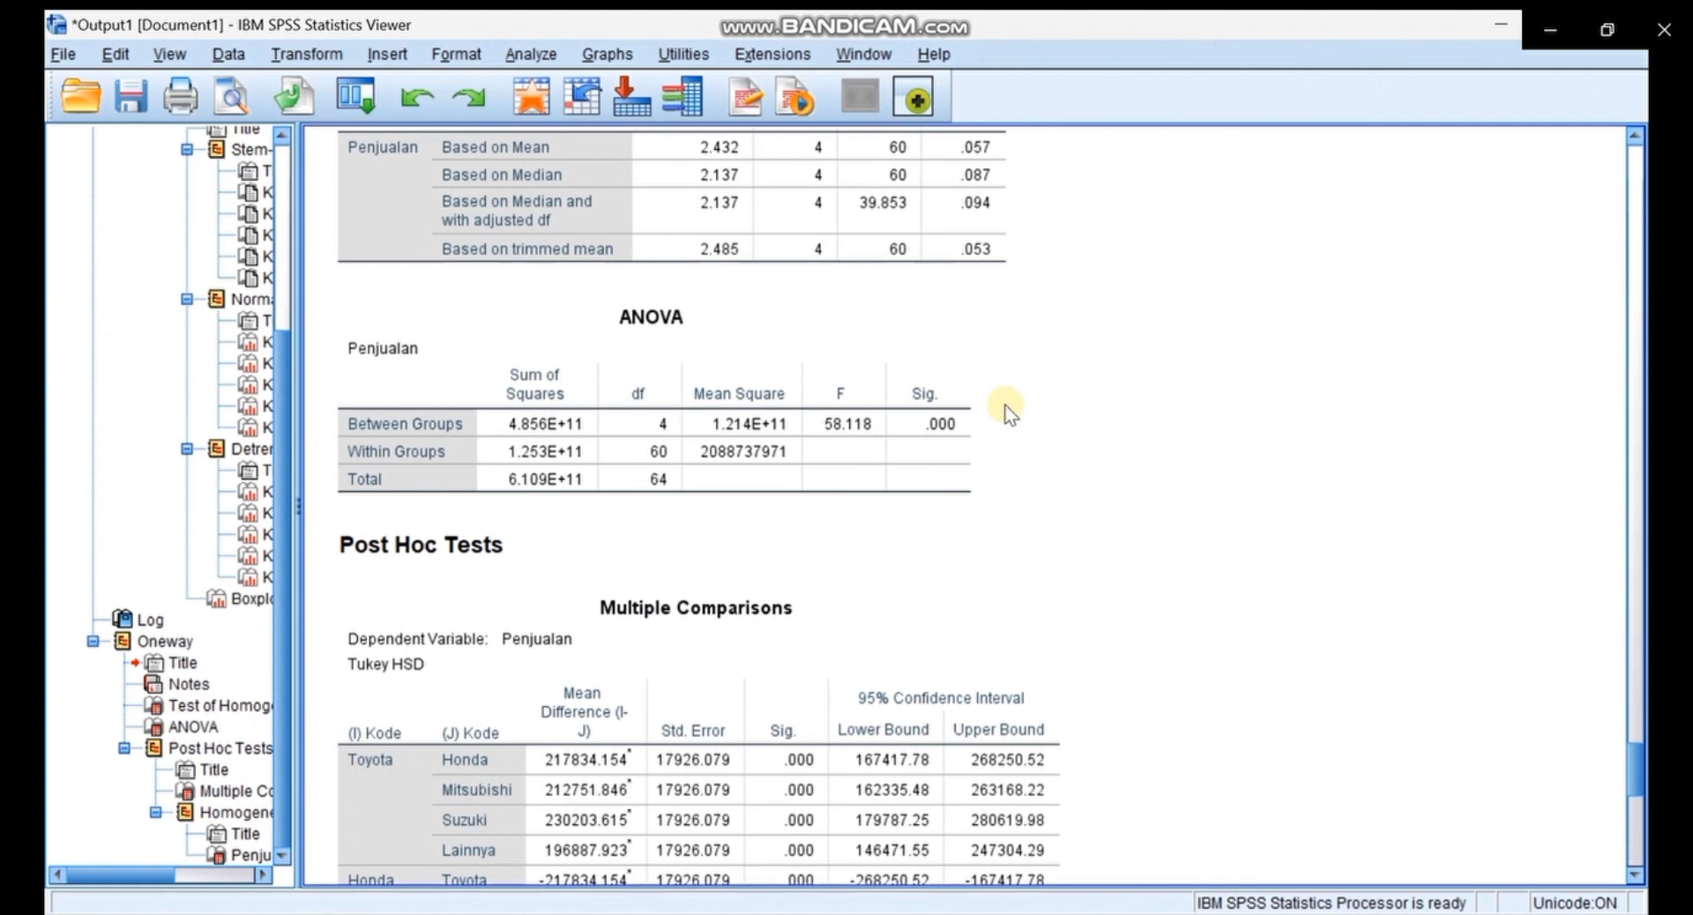
{"action": "left_click", "coordinate": [705, 431]}
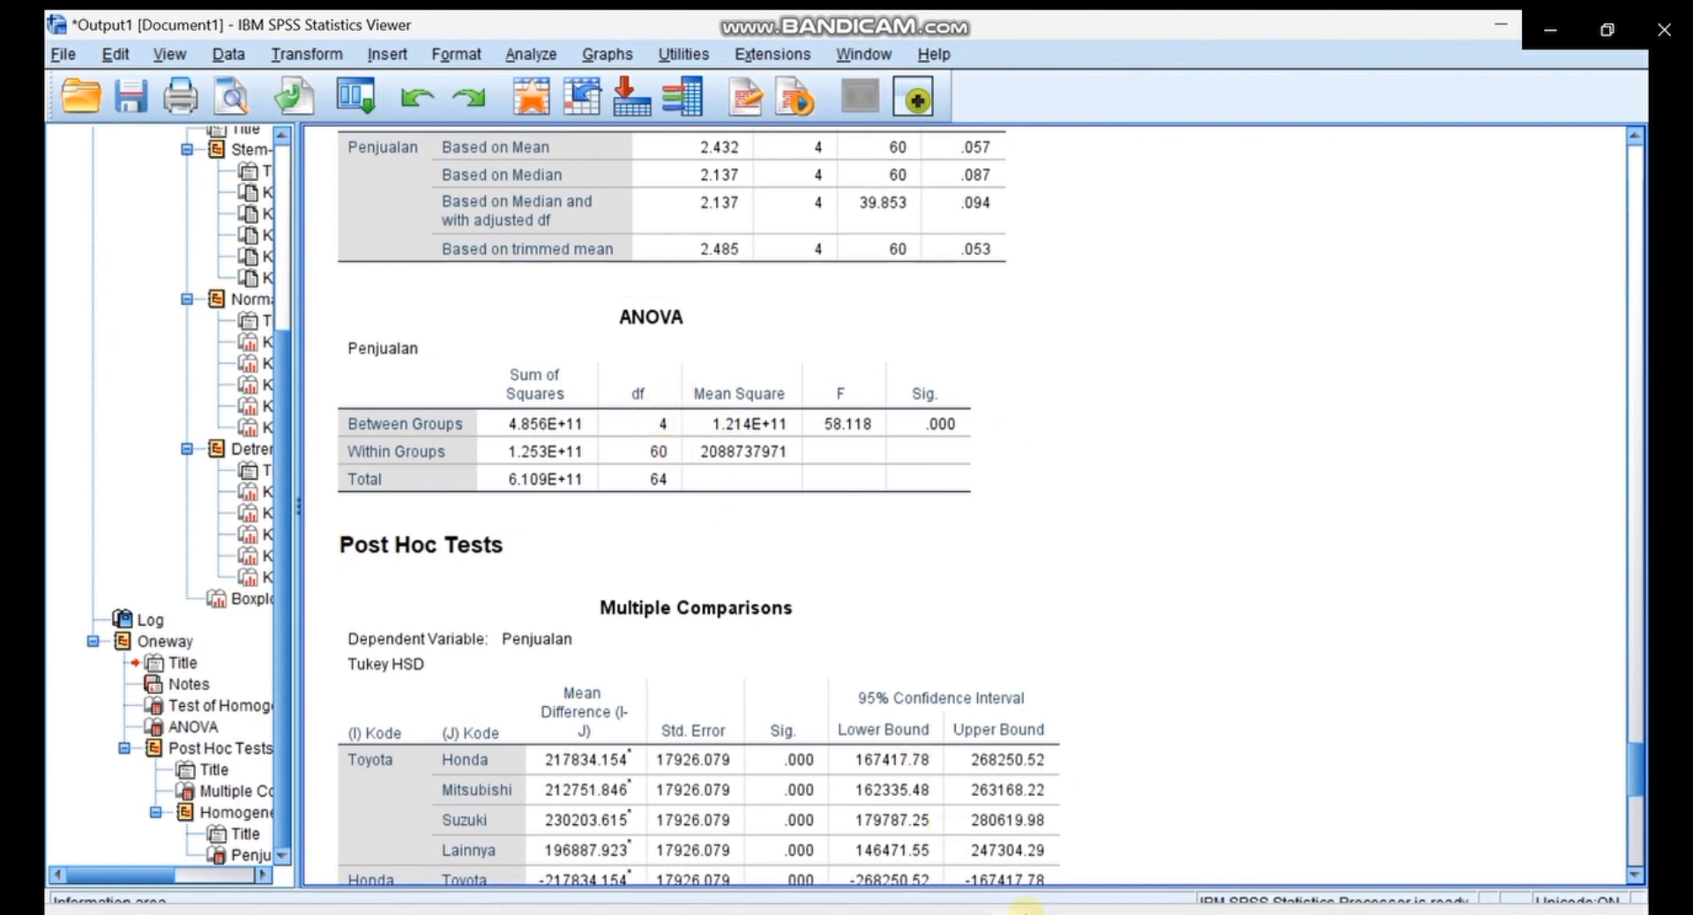
Switch to tabel-f-0-05.pdf in Acrobat Reader, highlight the F value in column 4 at N2 60, and return to the SPSS output
{"action": "mouse_move", "coordinate": [958, 886]}
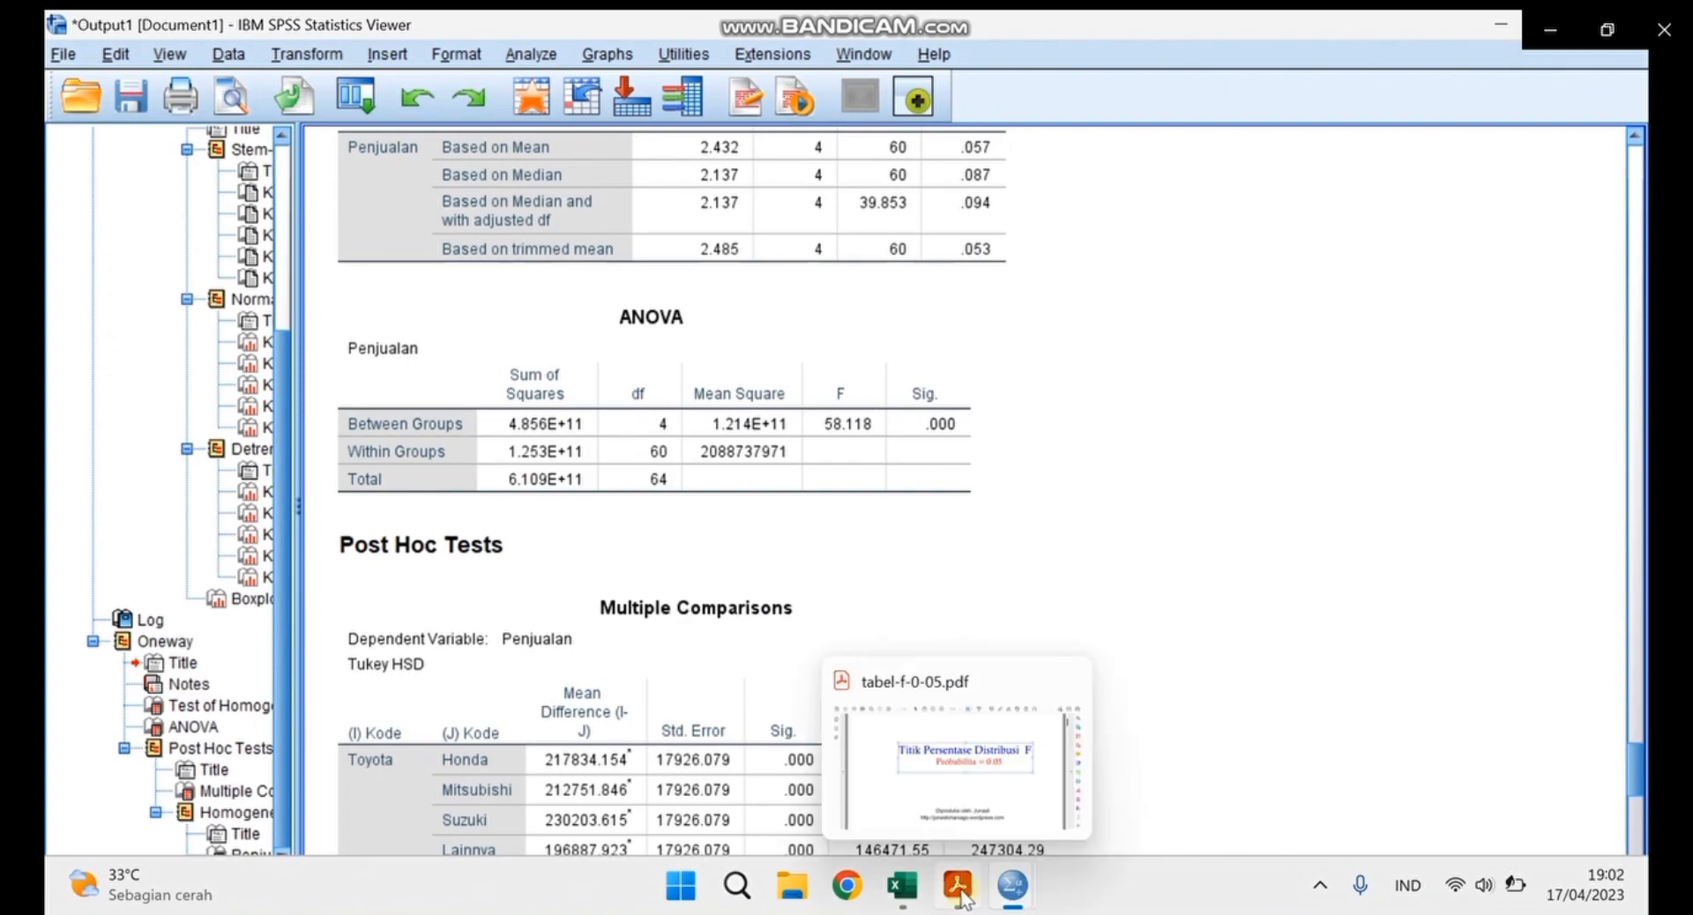
{"action": "left_click", "coordinate": [941, 798]}
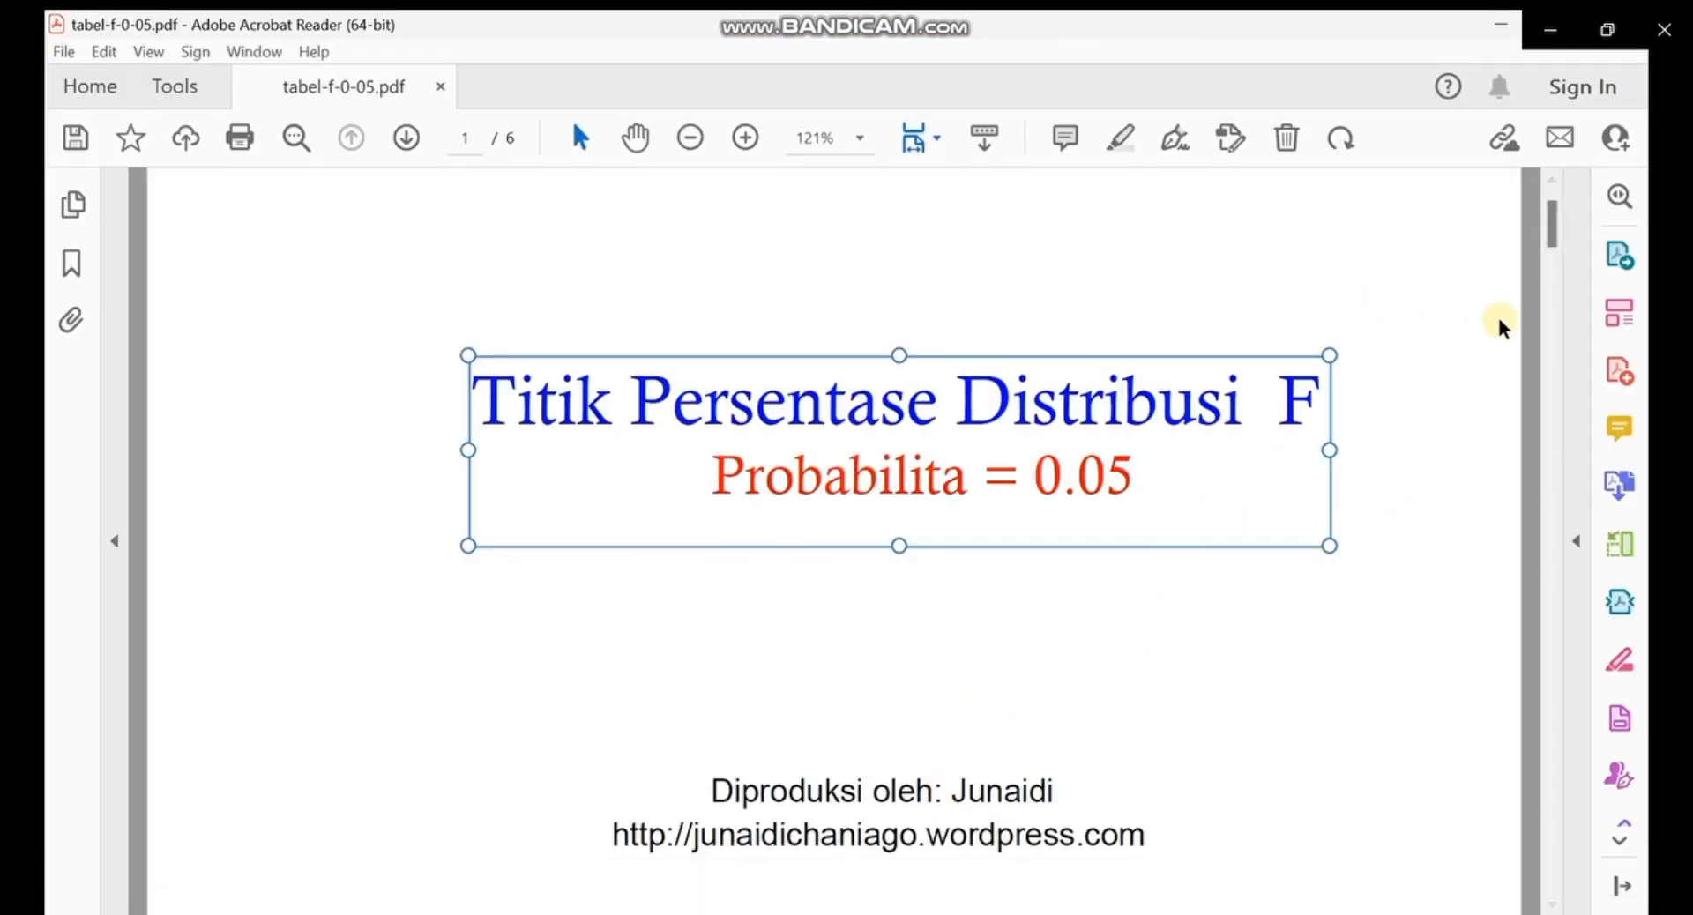
{"action": "left_click_drag", "start_coordinate": [1552, 237], "coordinate": [1579, 483]}
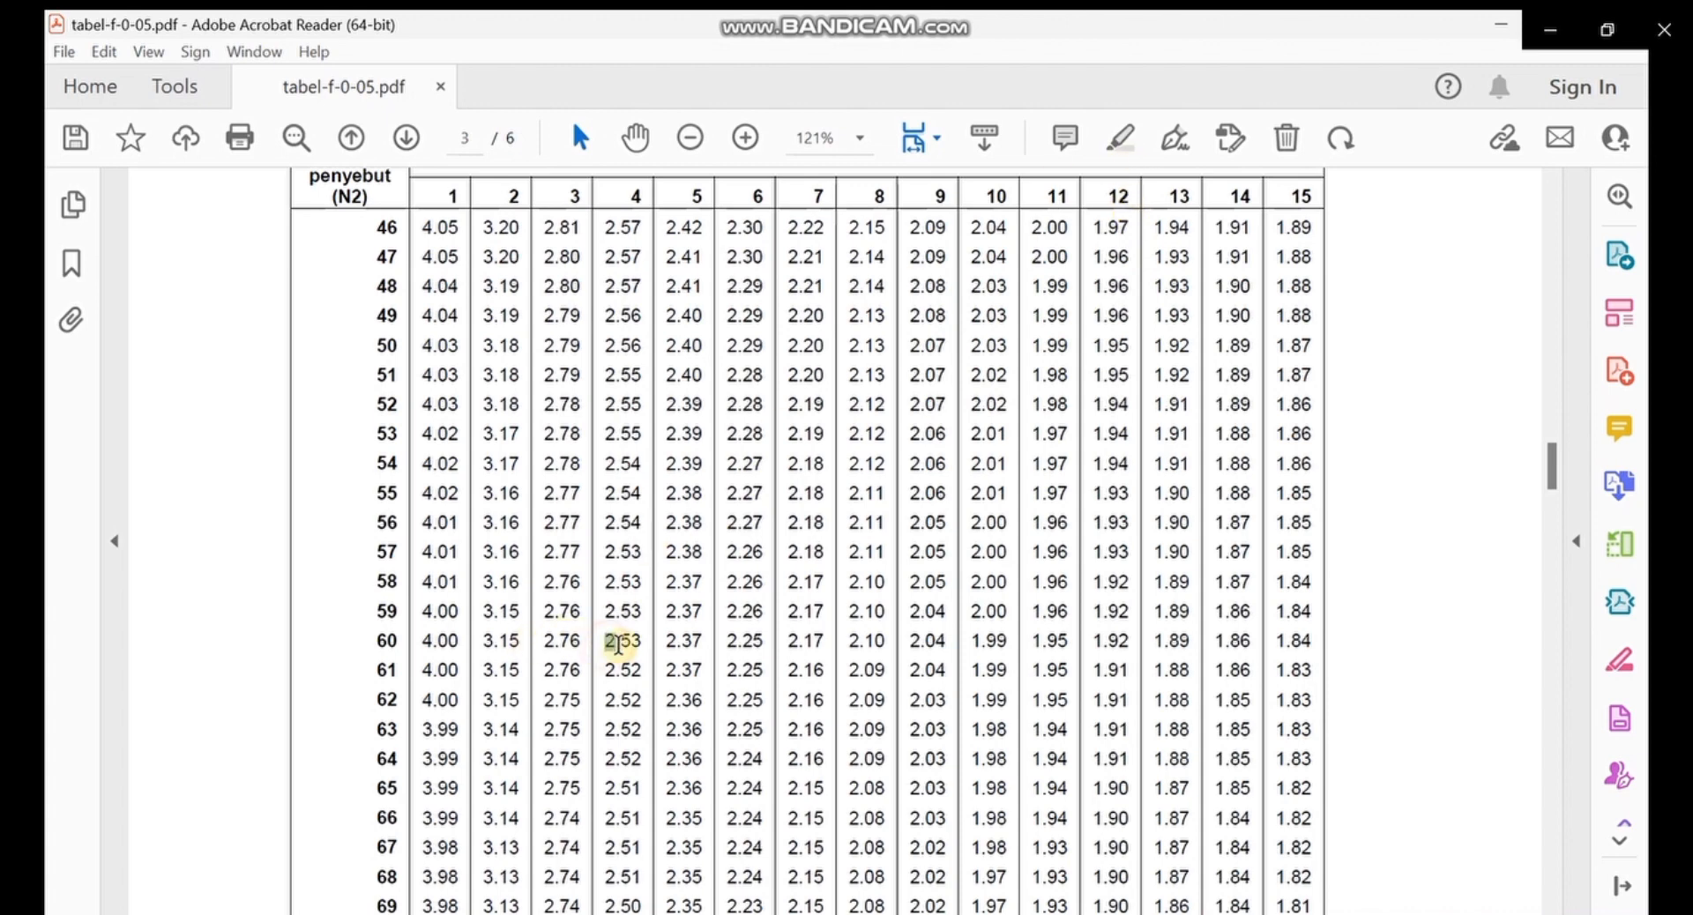
{"action": "left_click_drag", "start_coordinate": [607, 643], "coordinate": [645, 644]}
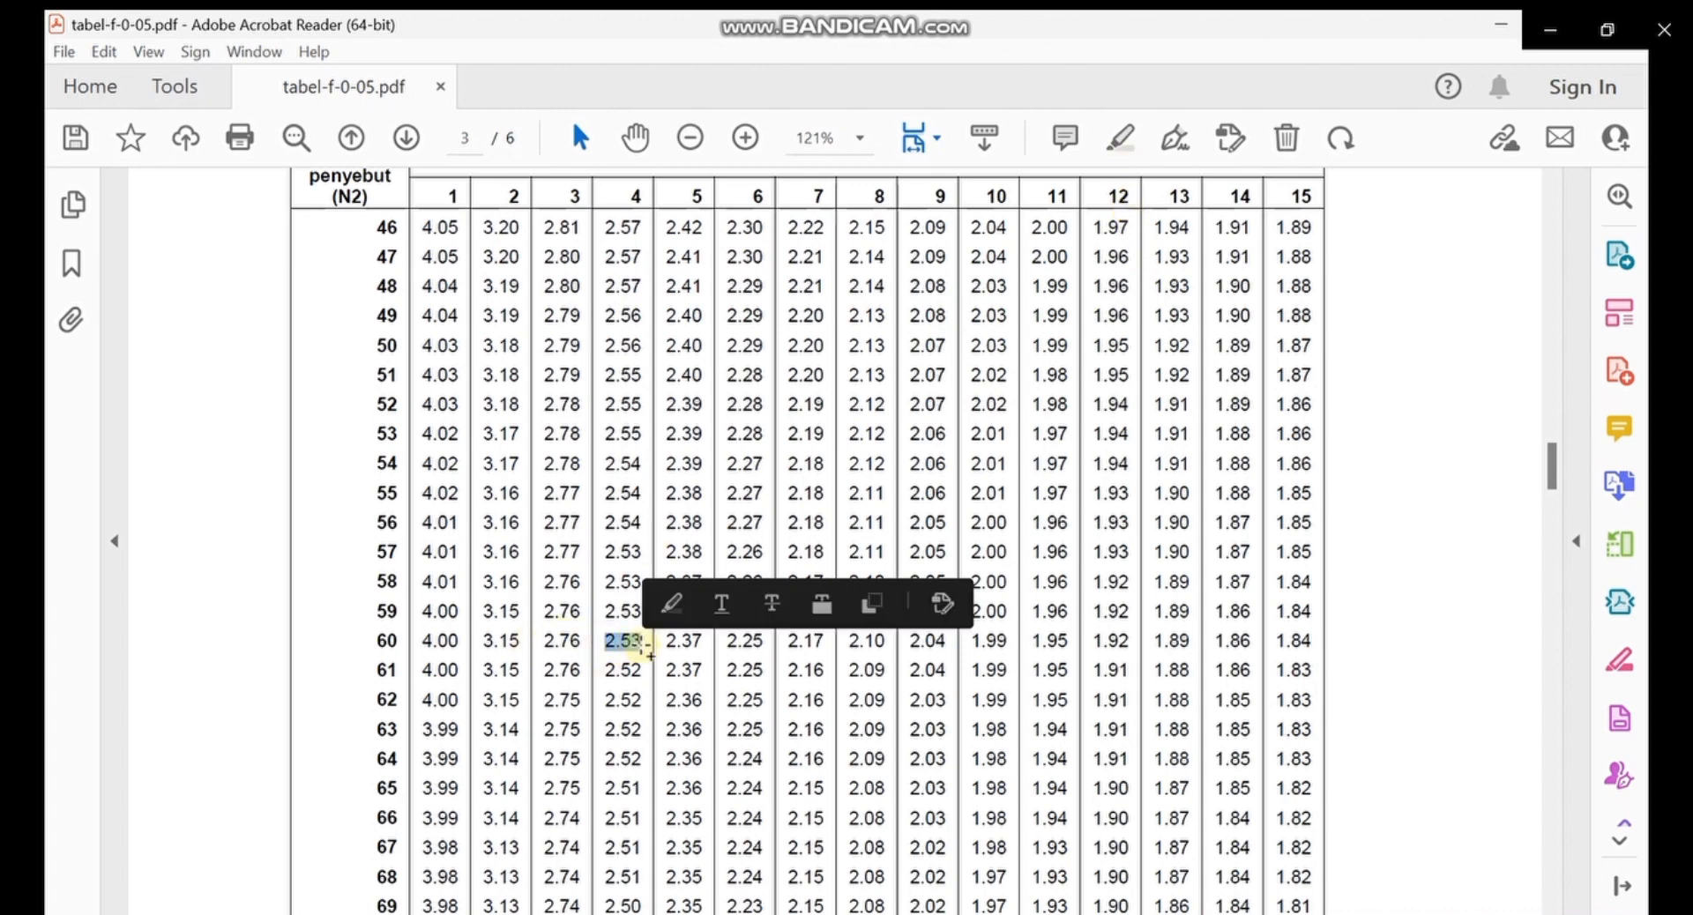
{"action": "left_click", "coordinate": [672, 608]}
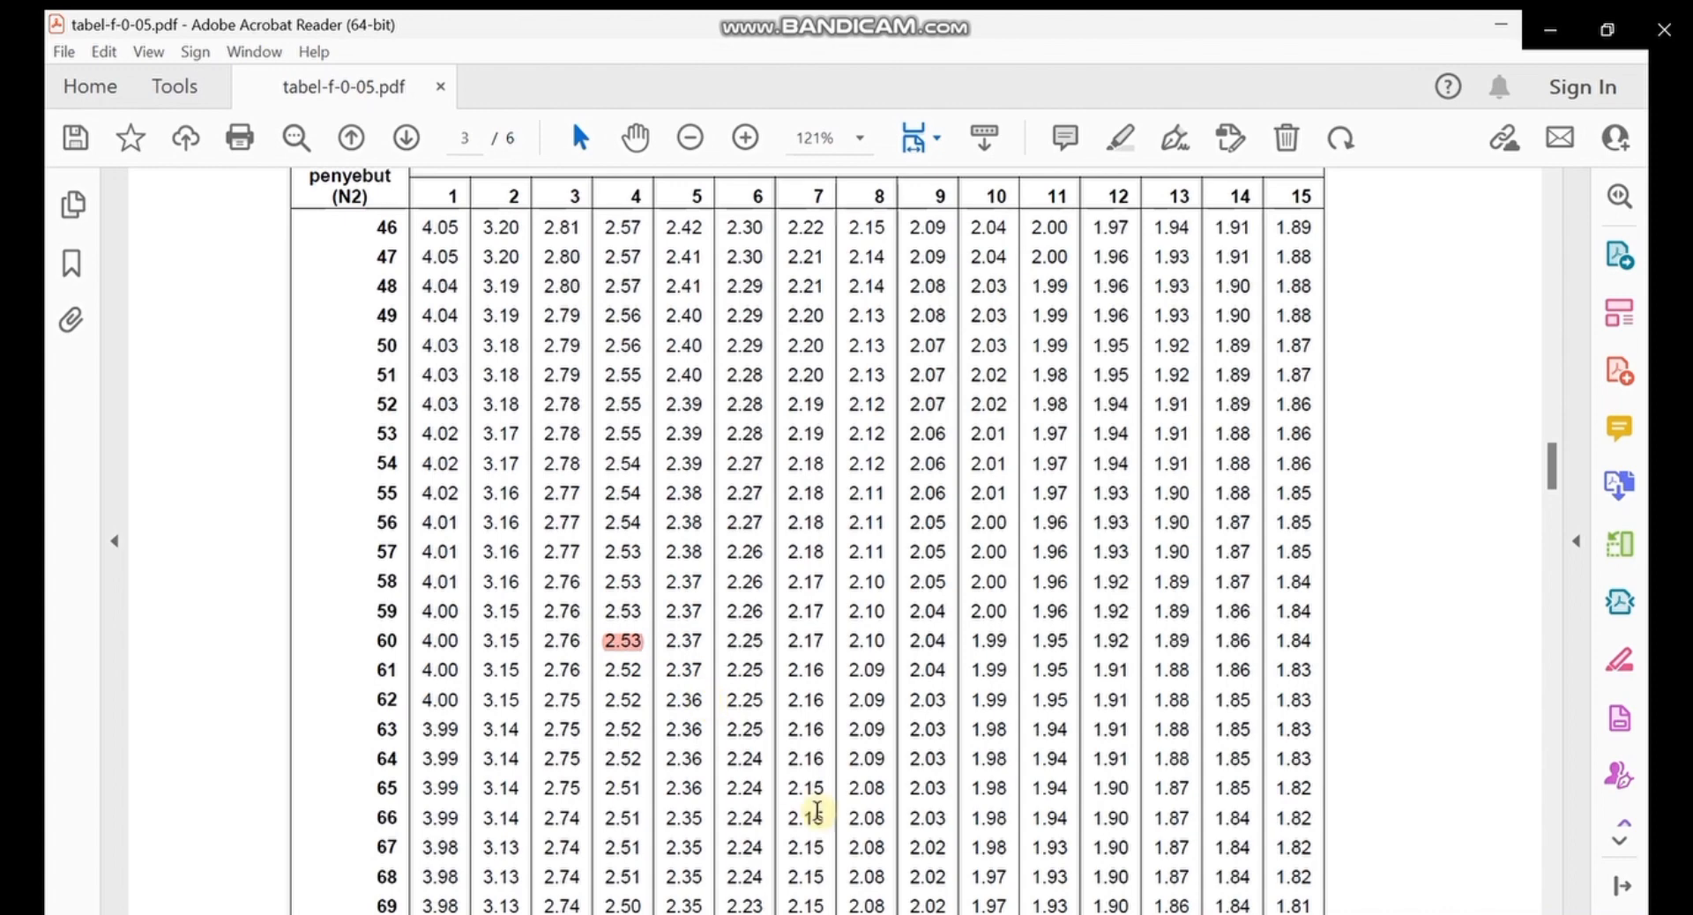
{"action": "mouse_move", "coordinate": [926, 910]}
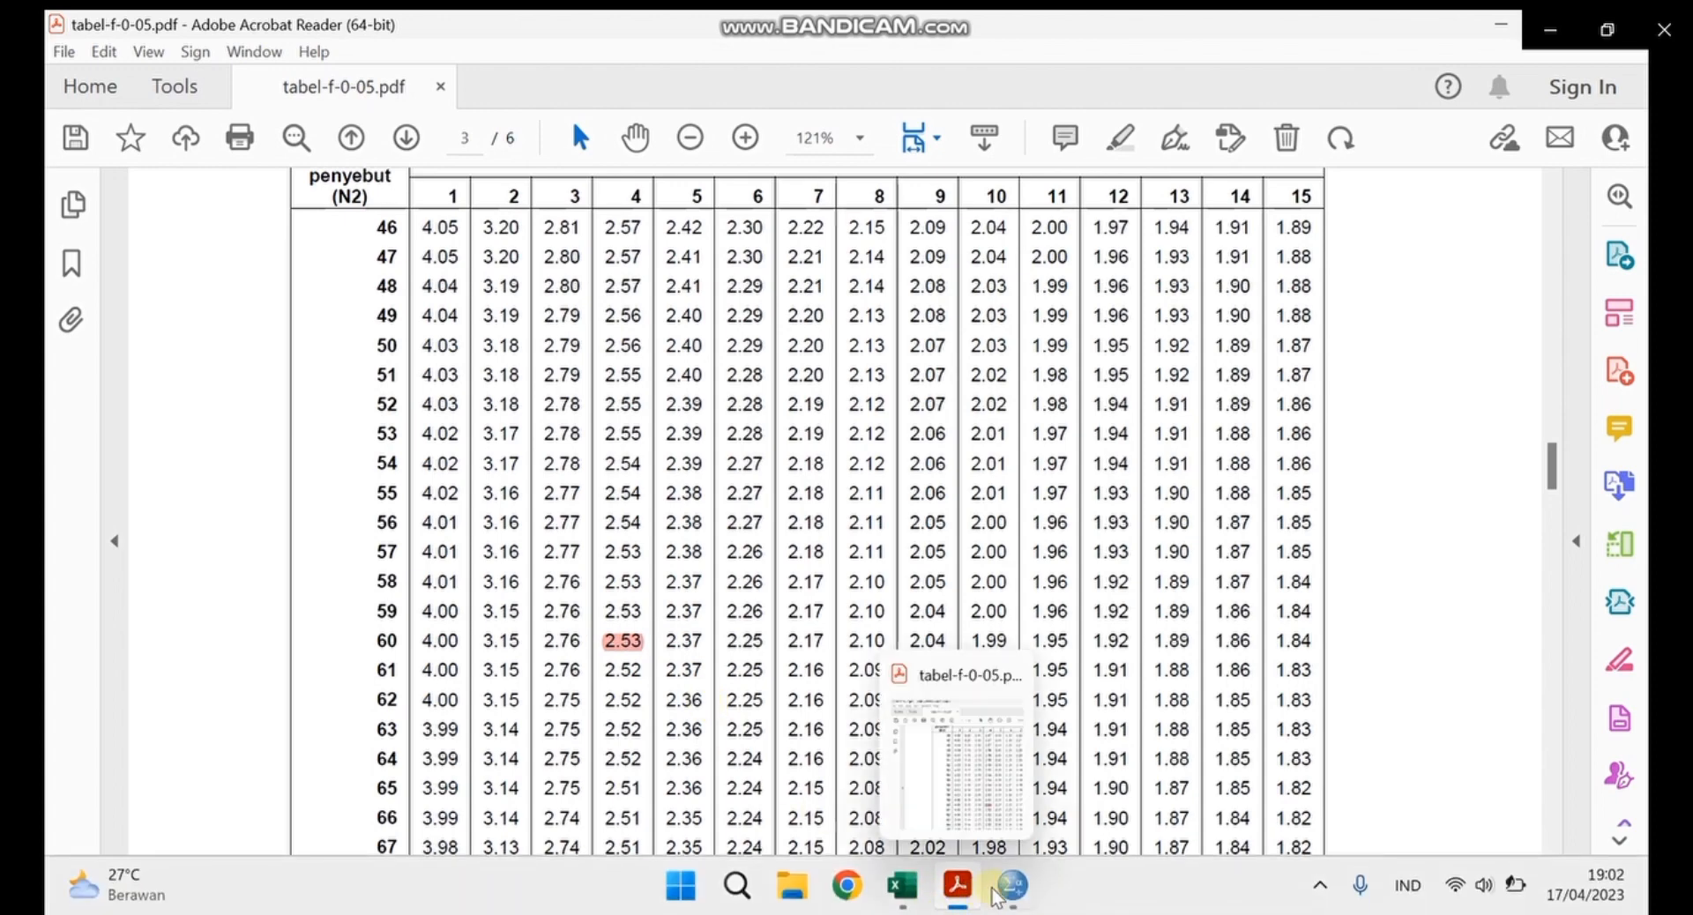
{"action": "mouse_move", "coordinate": [1012, 886]}
{"action": "left_click", "coordinate": [1063, 804]}
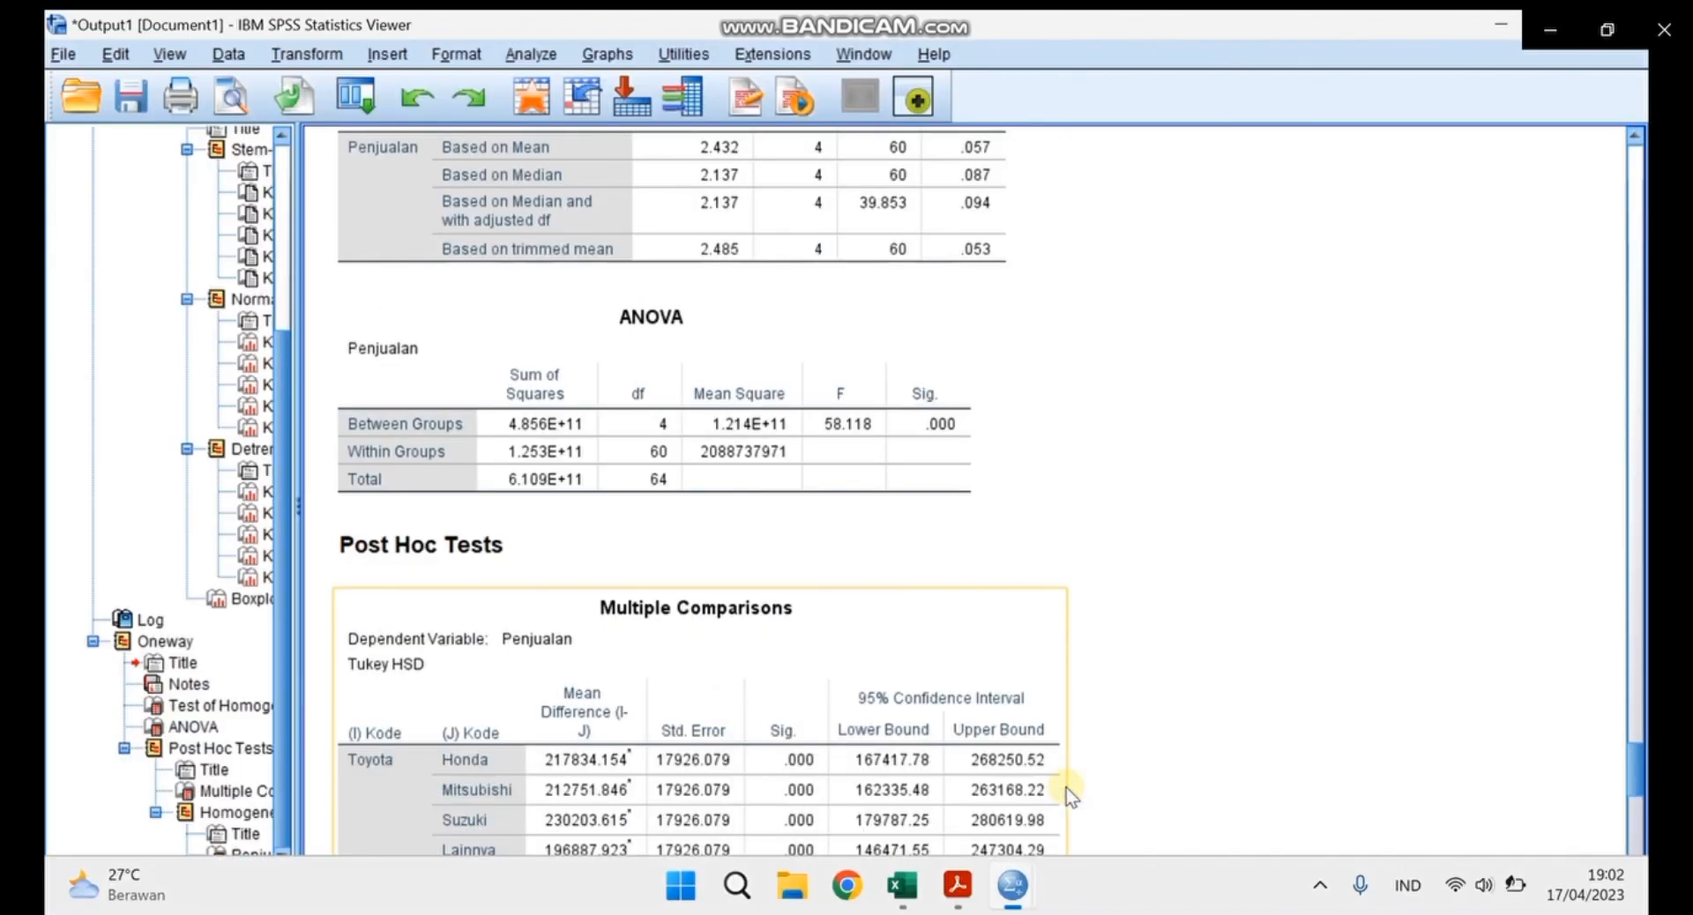